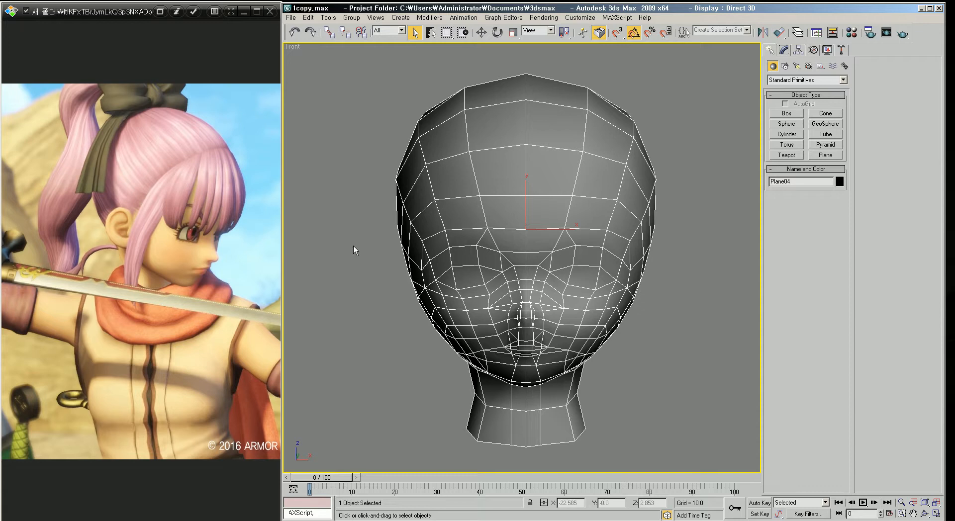
# Step: Delete the polygons of the left half of the head mesh
pyautogui.scroll(-3, 526, 266)
pyautogui.moveTo(526, 260); pyautogui.dragTo(517, 222, button='middle')
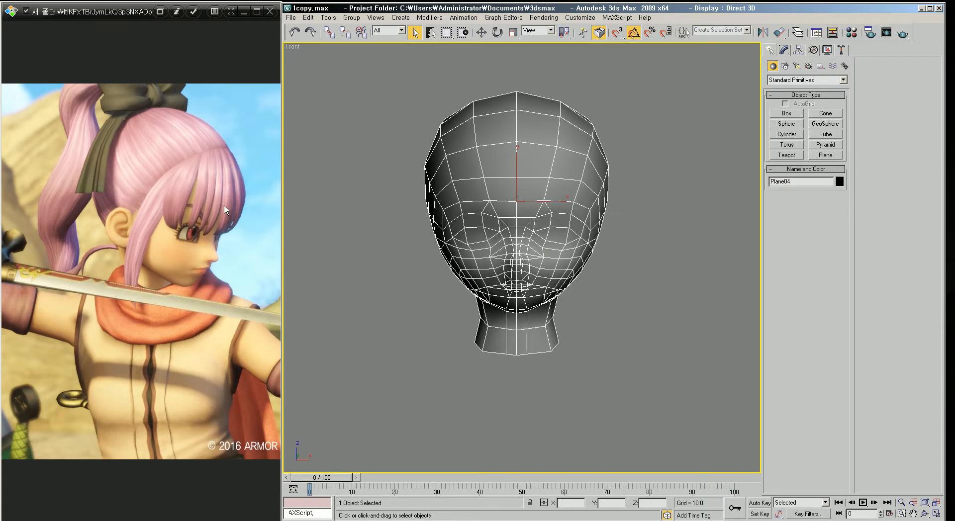
pyautogui.moveTo(523, 84); pyautogui.dragTo(529, 123, button='middle')
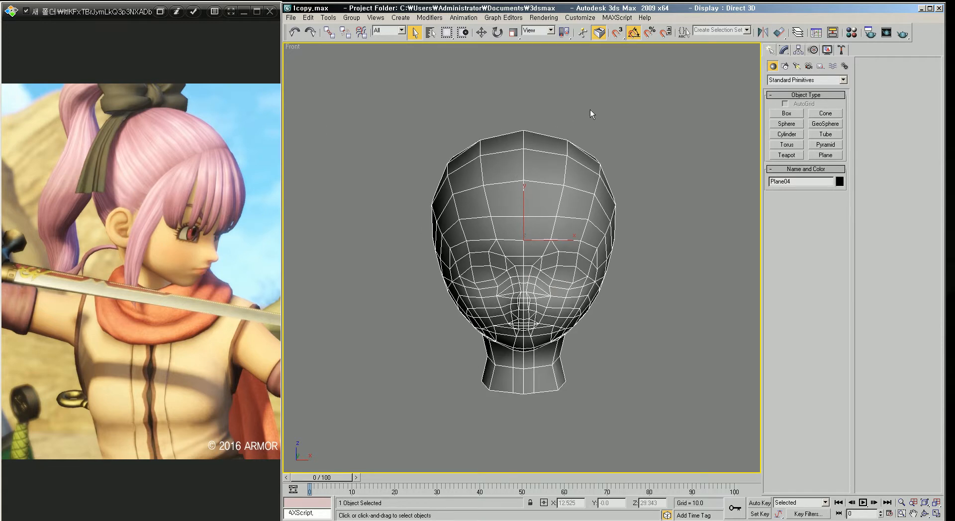
pyautogui.moveTo(578, 252); pyautogui.dragTo(622, 251, button='middle')
pyautogui.moveTo(538, 196); pyautogui.dragTo(497, 199, button='middle')
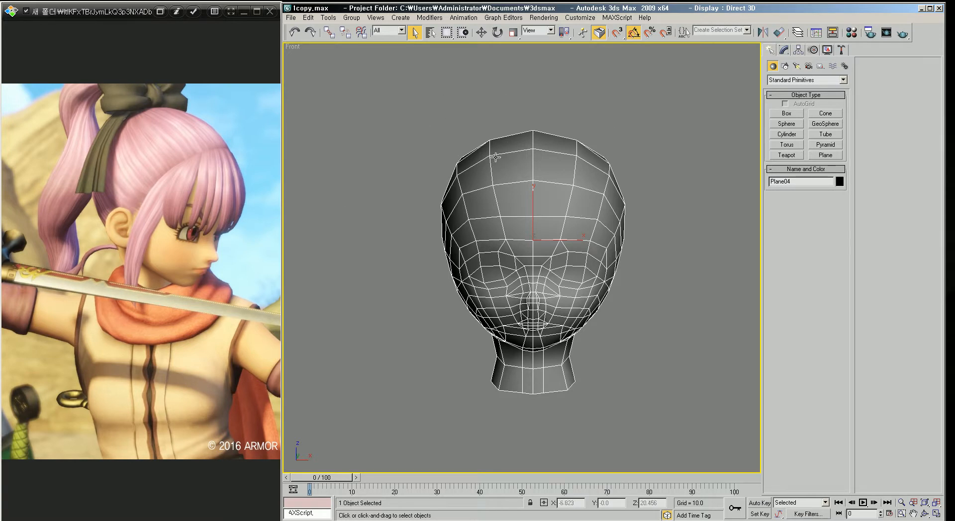
pyautogui.click(785, 51)
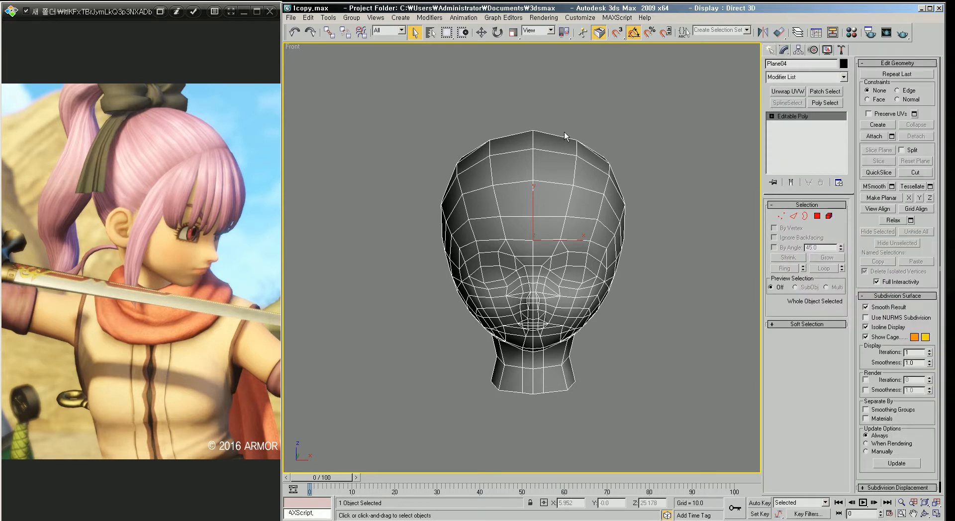
pyautogui.click(818, 217)
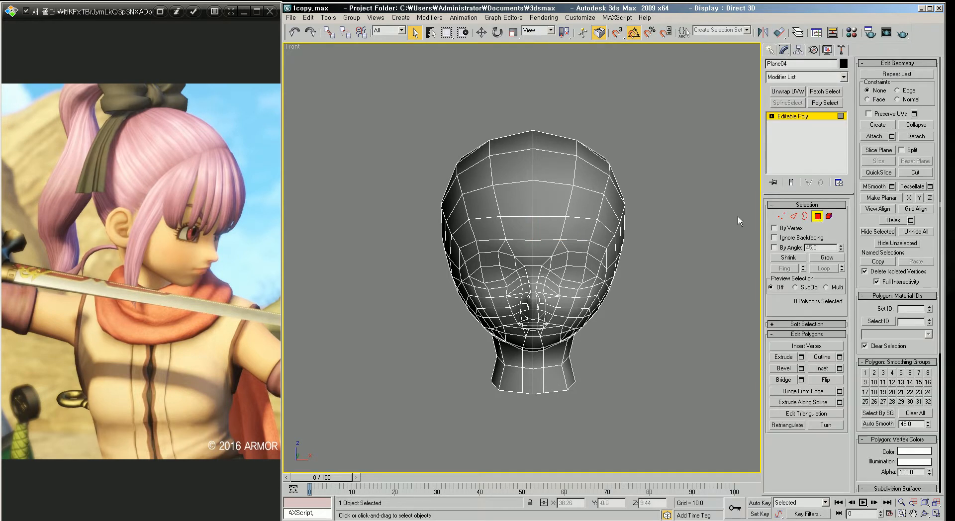
pyautogui.moveTo(385, 88); pyautogui.dragTo(532, 444)
pyautogui.press('Delete')
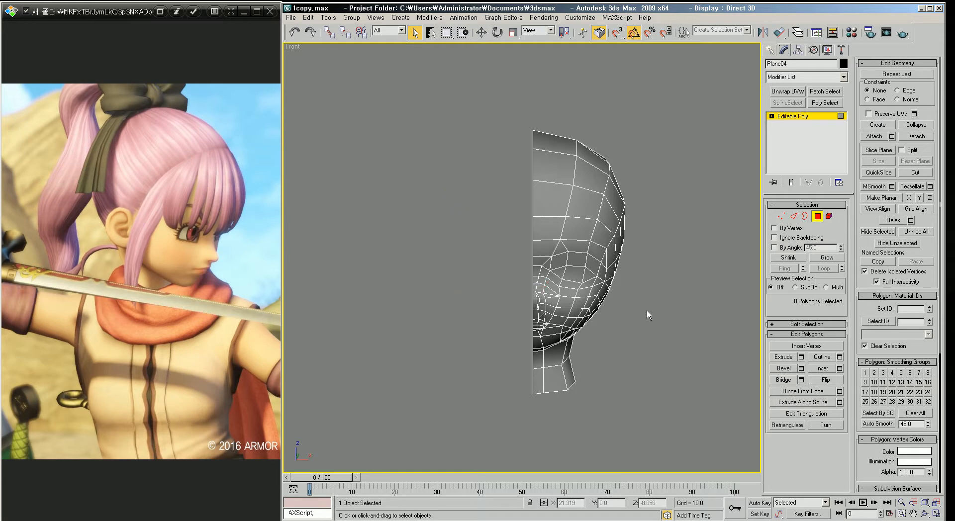
# Step: Cut a pentagon-shaped outline of new edges on the side of the head in the Right view for the ear
pyautogui.moveTo(618, 303); pyautogui.dragTo(600, 323, button='middle')
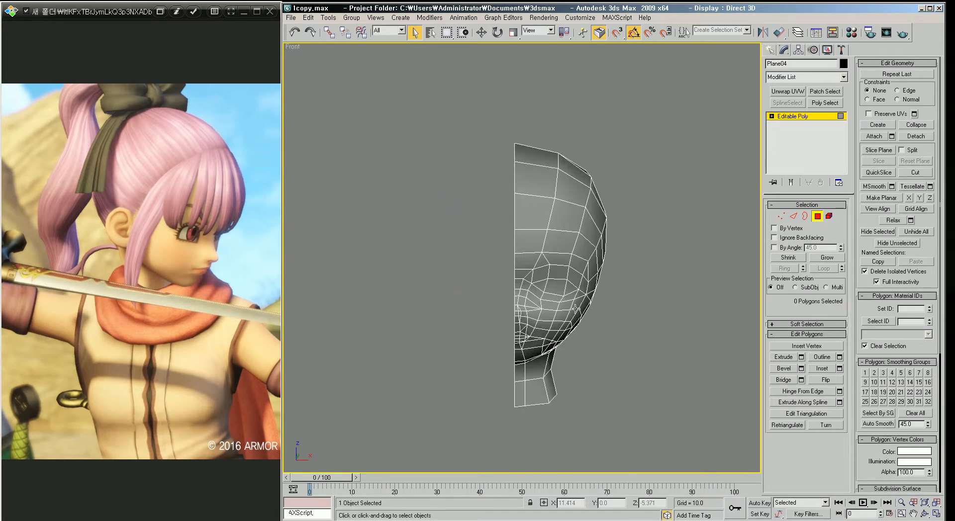
pyautogui.moveTo(530, 291); pyautogui.dragTo(546, 299, button='middle')
pyautogui.press('v')
pyautogui.press('r')
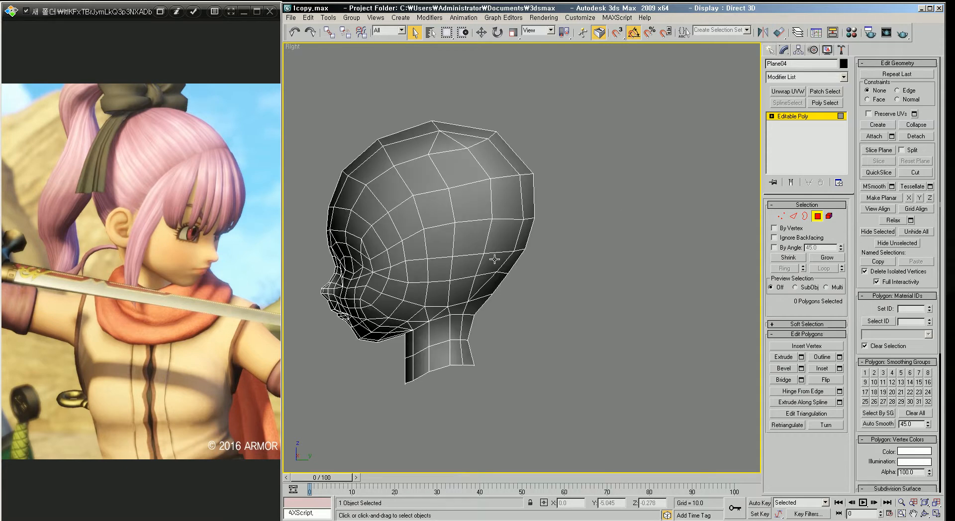
pyautogui.scroll(3, 494, 259)
pyautogui.moveTo(625, 299); pyautogui.dragTo(548, 216, button='middle')
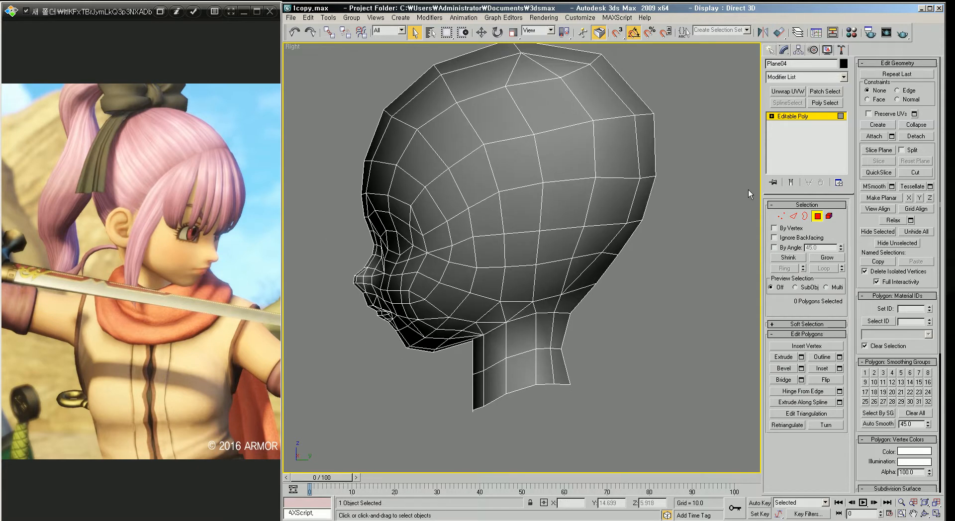
pyautogui.click(781, 216)
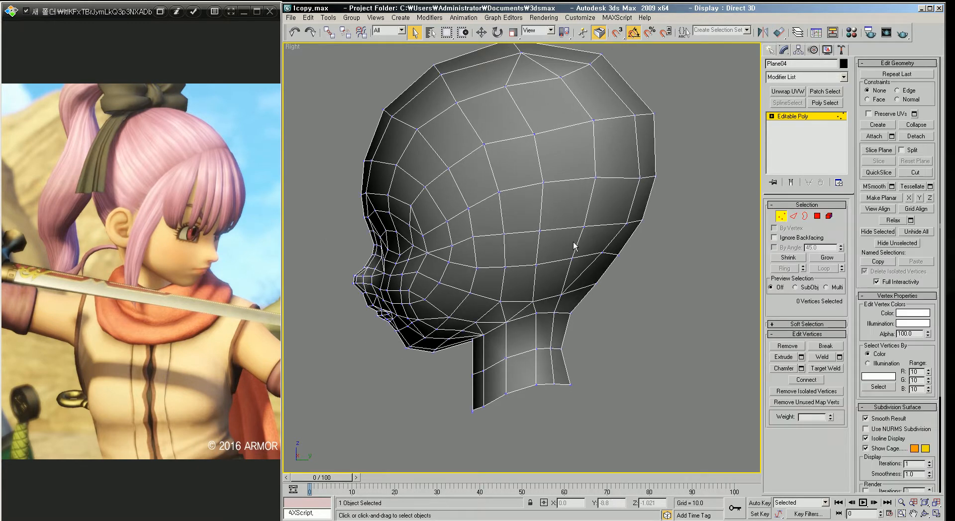
pyautogui.scroll(3, 561, 234)
pyautogui.moveTo(561, 234); pyautogui.dragTo(608, 270, button='middle')
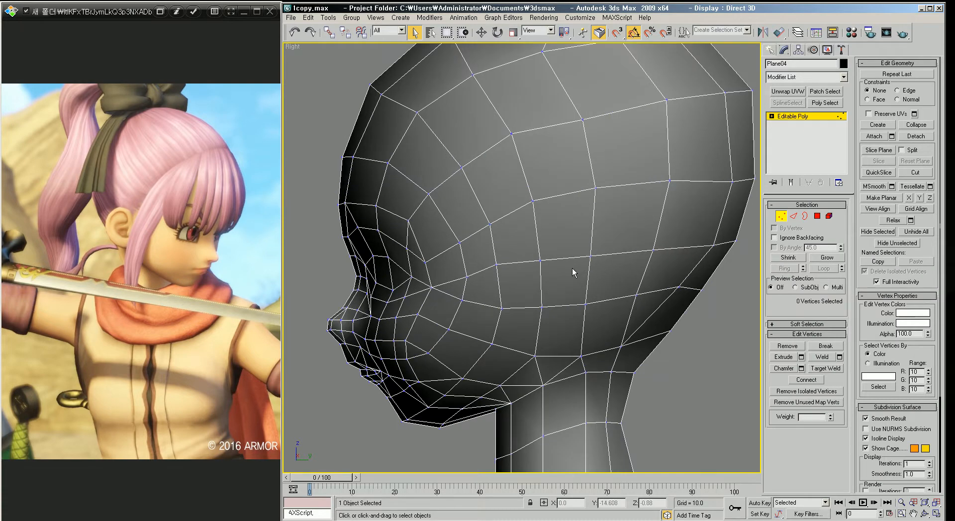
pyautogui.click(916, 173)
pyautogui.moveTo(602, 238); pyautogui.dragTo(577, 228, button='middle')
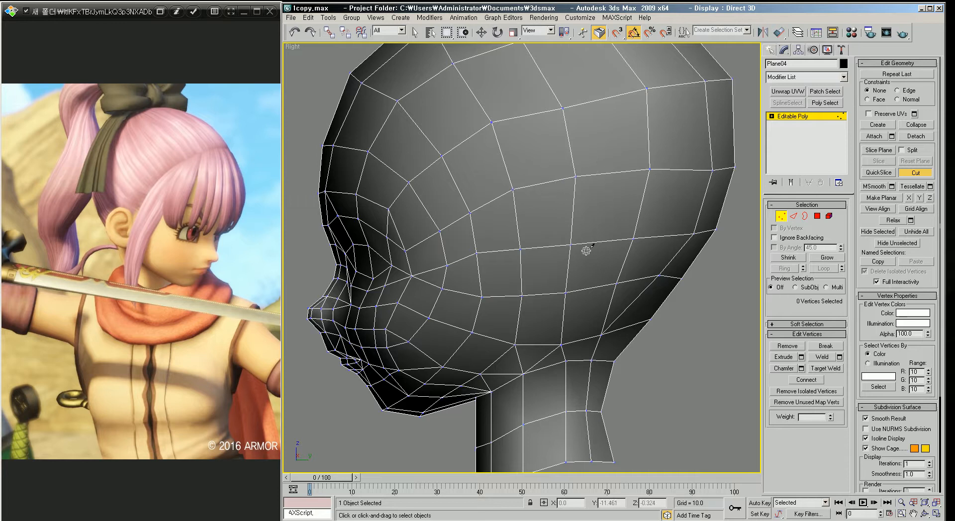
pyautogui.click(513, 188)
pyautogui.click(543, 158)
pyautogui.click(576, 175)
pyautogui.click(594, 216)
pyautogui.click(569, 245)
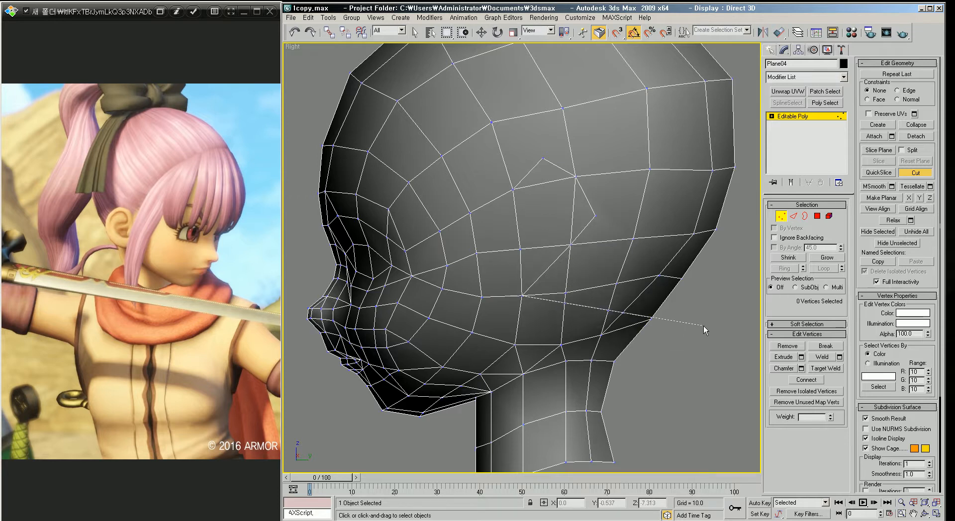
pyautogui.rightClick(697, 302)
# Step: Cut two extra edges connecting the ear outline to neighbouring vertices, then exit the Cut tool
pyautogui.moveTo(611, 269); pyautogui.dragTo(619, 290, button='middle')
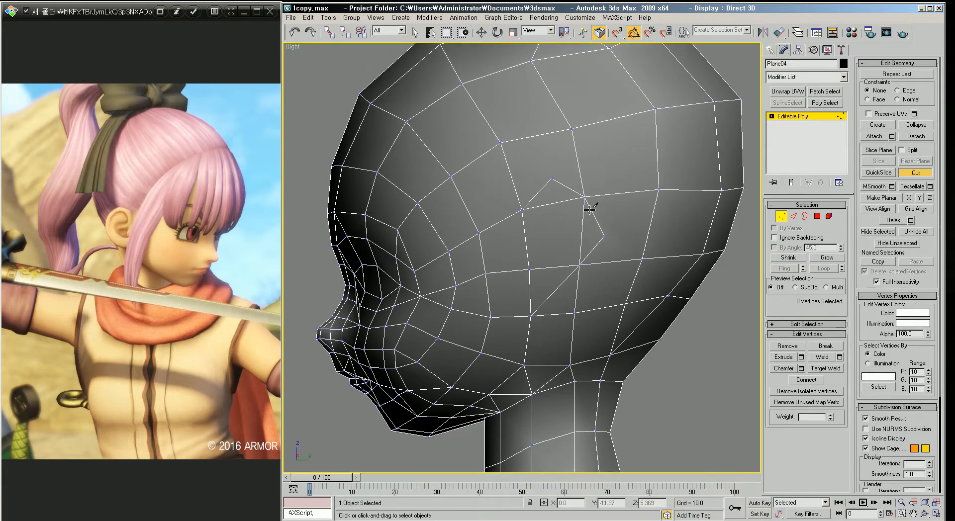
pyautogui.moveTo(577, 207); pyautogui.dragTo(574, 217, button='middle')
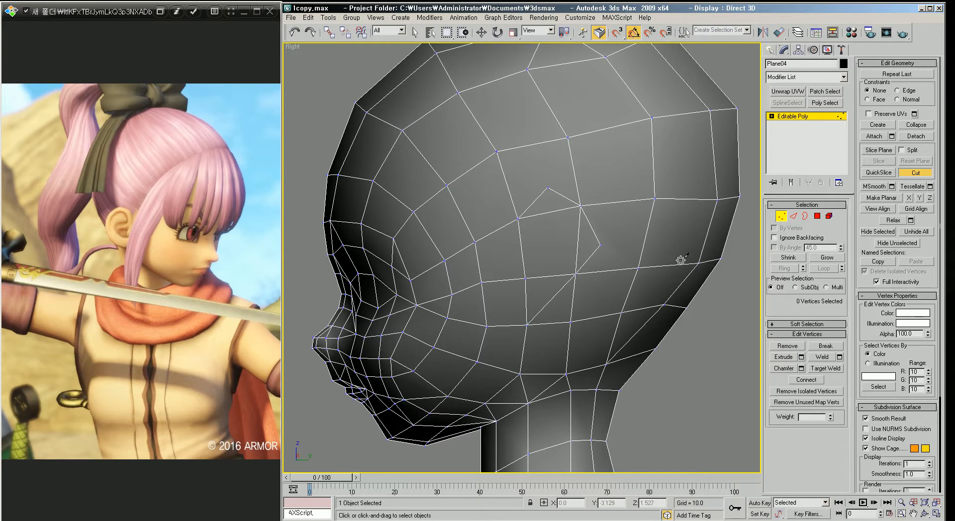
pyautogui.moveTo(698, 254); pyautogui.dragTo(681, 258, button='middle')
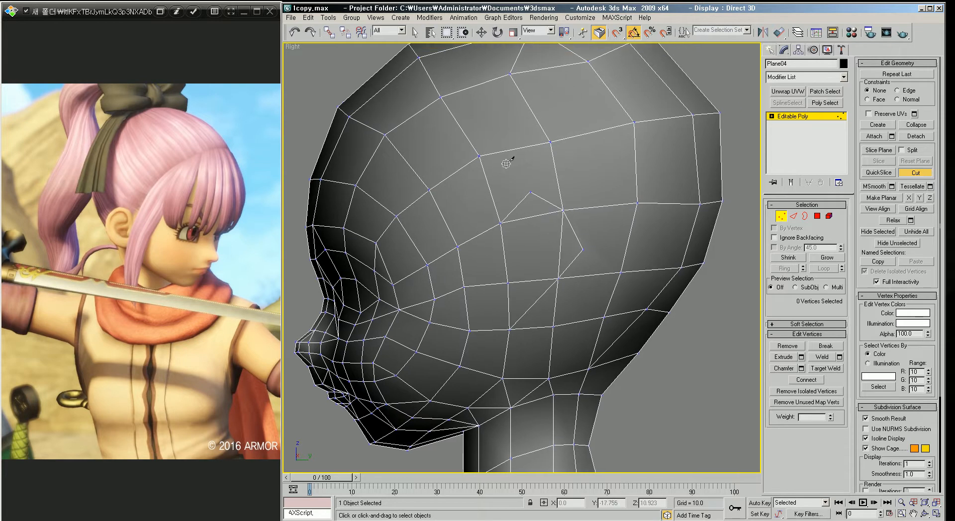
pyautogui.click(582, 249)
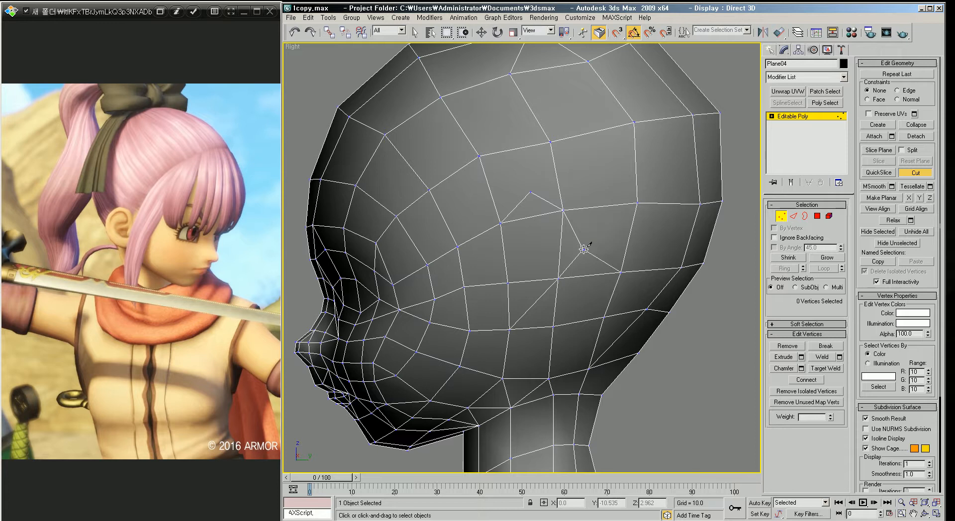
pyautogui.click(621, 271)
pyautogui.rightClick(707, 348)
pyautogui.click(530, 191)
pyautogui.click(480, 156)
pyautogui.rightClick(346, 78)
pyautogui.click(914, 174)
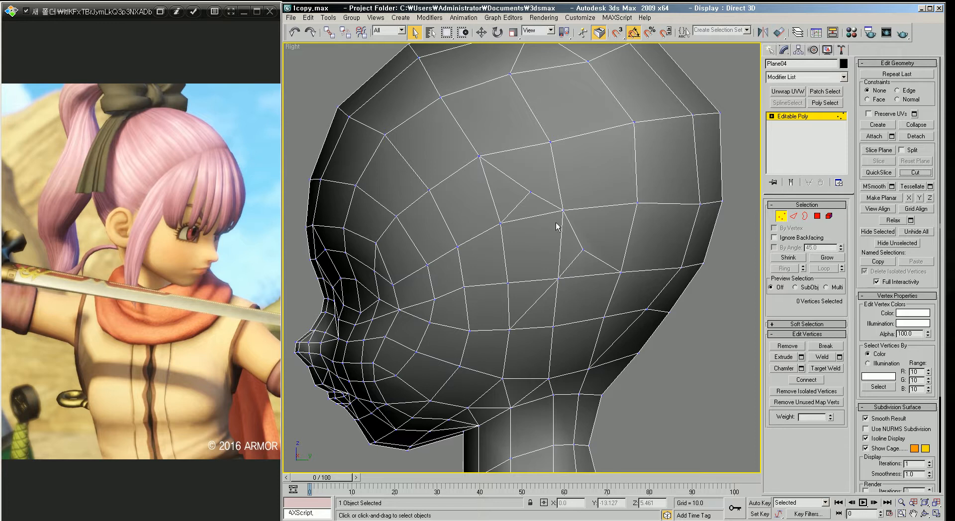
# Step: Select the four polygons inside the ear outline and extrude them outward
pyautogui.click(818, 217)
pyautogui.click(523, 209)
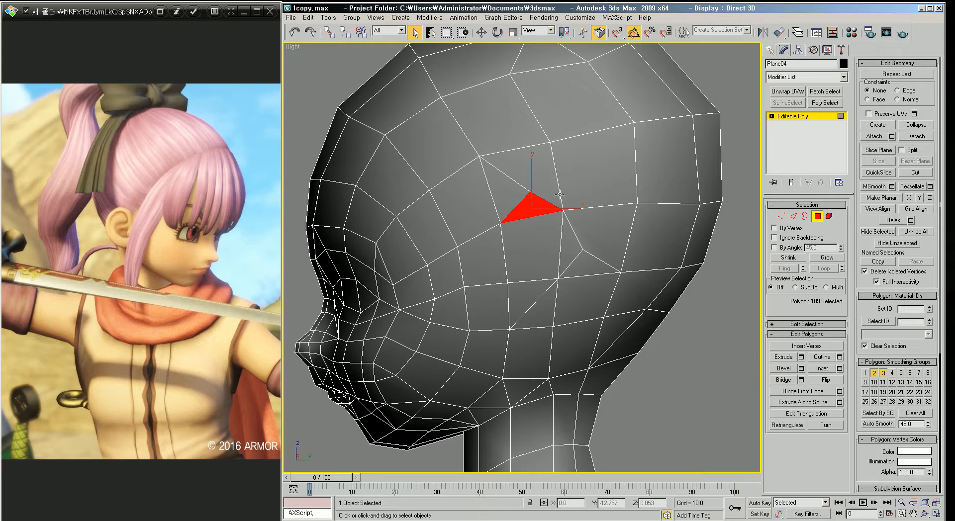
pyautogui.keyDown('ctrl'); pyautogui.click(574, 244); pyautogui.keyUp('ctrl')
pyautogui.keyDown('ctrl'); pyautogui.click(534, 271); pyautogui.keyUp('ctrl')
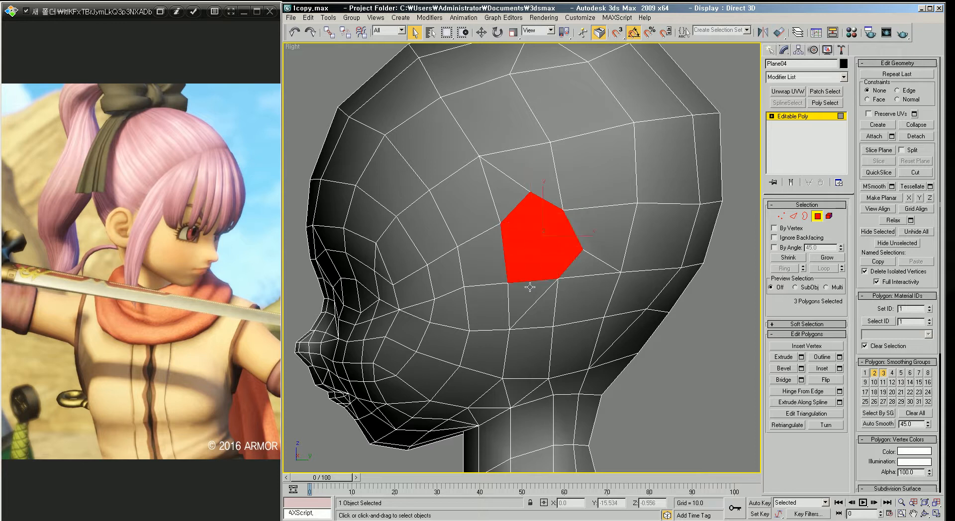
pyautogui.keyDown('ctrl'); pyautogui.click(528, 293); pyautogui.keyUp('ctrl')
pyautogui.moveTo(555, 288); pyautogui.dragTo(551, 267, button='middle')
pyautogui.scroll(-2, 548, 266)
pyautogui.scroll(2, 547, 266)
pyautogui.press('p')
pyautogui.scroll(-3, 550, 271)
pyautogui.scroll(4, 550, 267)
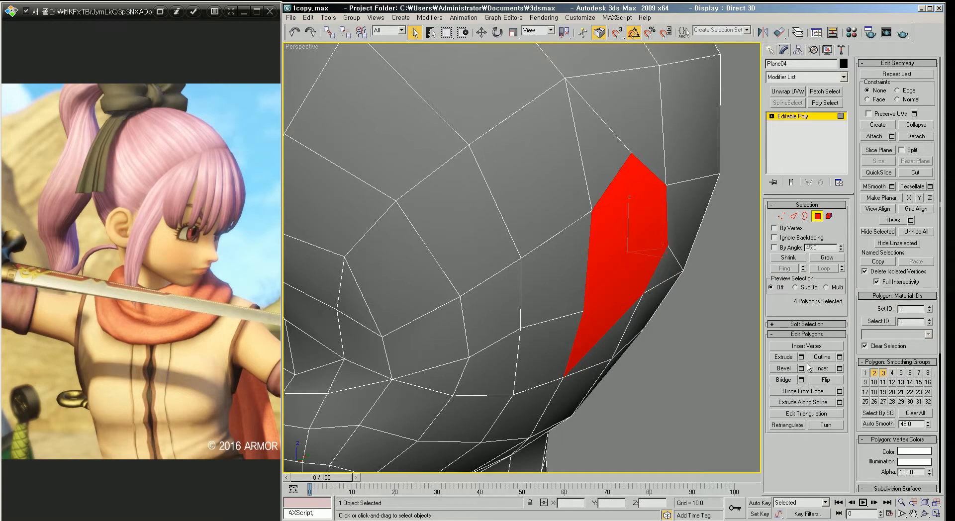
pyautogui.click(784, 358)
pyautogui.moveTo(635, 249); pyautogui.dragTo(633, 250)
pyautogui.keyDown('alt'); pyautogui.moveTo(633, 249); pyautogui.dragTo(653, 282, button='middle'); pyautogui.keyUp('alt')
# Step: Move the extruded ear polygons back and outward from the head
pyautogui.press('w')
pyautogui.moveTo(670, 261); pyautogui.dragTo(664, 260)
pyautogui.keyDown('alt'); pyautogui.moveTo(663, 261); pyautogui.dragTo(625, 241, button='middle'); pyautogui.keyUp('alt')
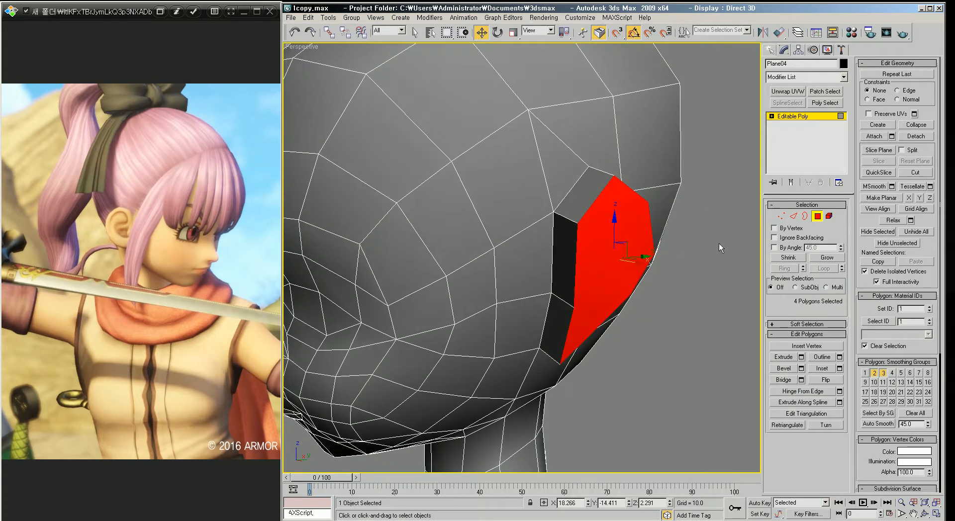
# Step: Target Weld the ear's front-edge vertices onto the adjacent head vertices
pyautogui.click(782, 216)
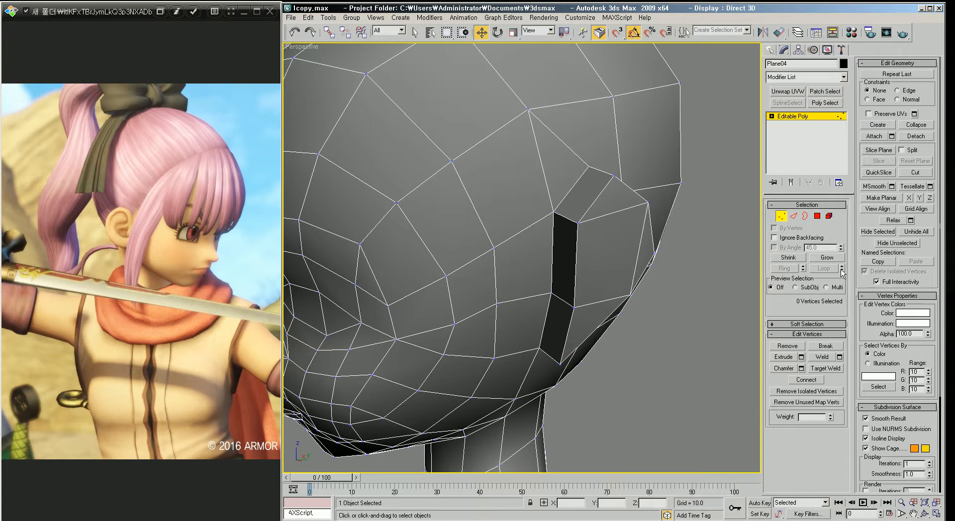
pyautogui.click(826, 369)
pyautogui.click(577, 223)
pyautogui.click(554, 213)
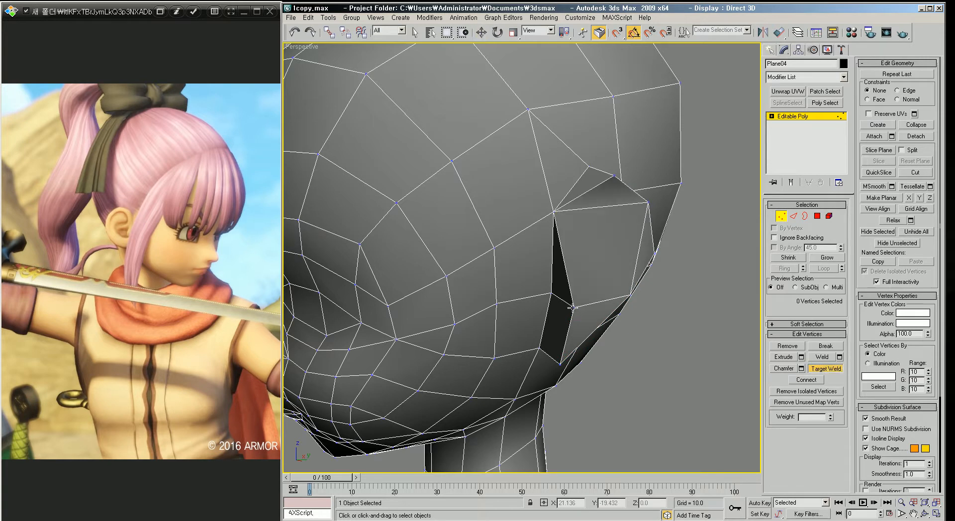
pyautogui.click(552, 292)
pyautogui.click(559, 363)
pyautogui.click(540, 348)
pyautogui.keyDown('alt'); pyautogui.moveTo(597, 348); pyautogui.dragTo(596, 282, button='middle'); pyautogui.keyUp('alt')
pyautogui.press('w')
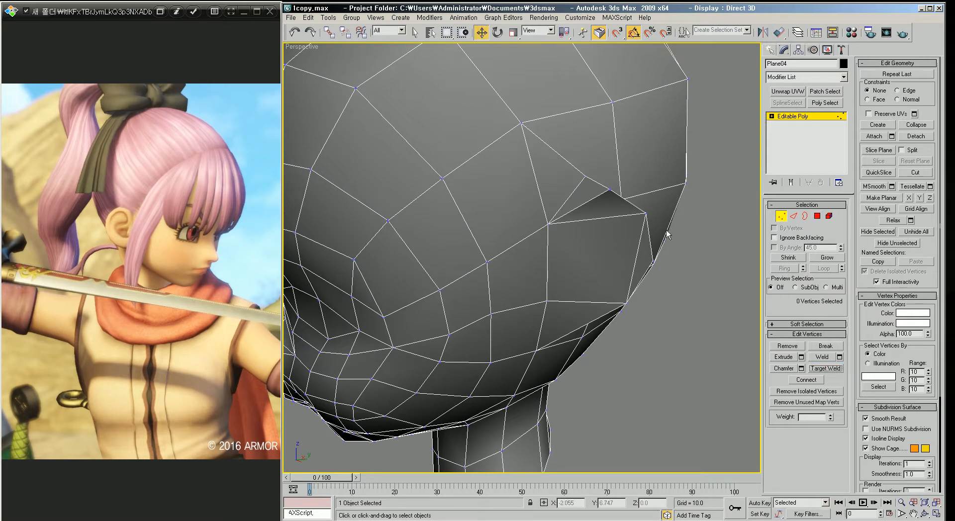
# Step: Move individual ear vertices to shape the ear's outline and thickness
pyautogui.click(610, 189)
pyautogui.keyDown('alt'); pyautogui.moveTo(627, 206); pyautogui.dragTo(639, 230, button='middle'); pyautogui.keyUp('alt')
pyautogui.moveTo(641, 227); pyautogui.dragTo(633, 224)
pyautogui.keyDown('alt'); pyautogui.moveTo(656, 284); pyautogui.dragTo(577, 204, button='middle'); pyautogui.keyUp('alt')
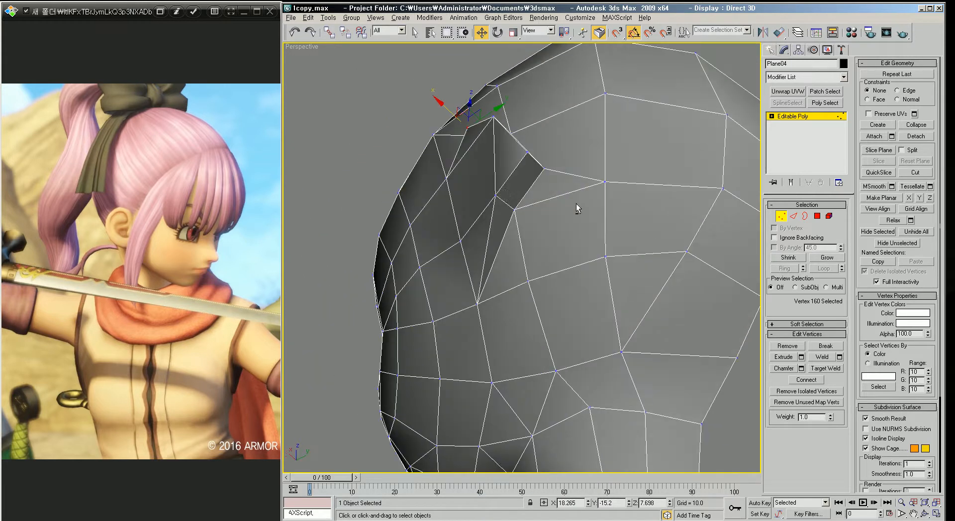
pyautogui.click(497, 196)
pyautogui.keyDown('alt'); pyautogui.moveTo(498, 198); pyautogui.dragTo(420, 318, button='middle'); pyautogui.keyUp('alt')
pyautogui.moveTo(430, 314); pyautogui.dragTo(487, 271)
pyautogui.click(477, 277)
pyautogui.keyDown('alt'); pyautogui.moveTo(477, 276); pyautogui.dragTo(543, 275, button='middle'); pyautogui.keyUp('alt')
pyautogui.moveTo(623, 244); pyautogui.dragTo(616, 244)
pyautogui.keyDown('alt'); pyautogui.moveTo(615, 246); pyautogui.dragTo(575, 335, button='middle'); pyautogui.keyUp('alt')
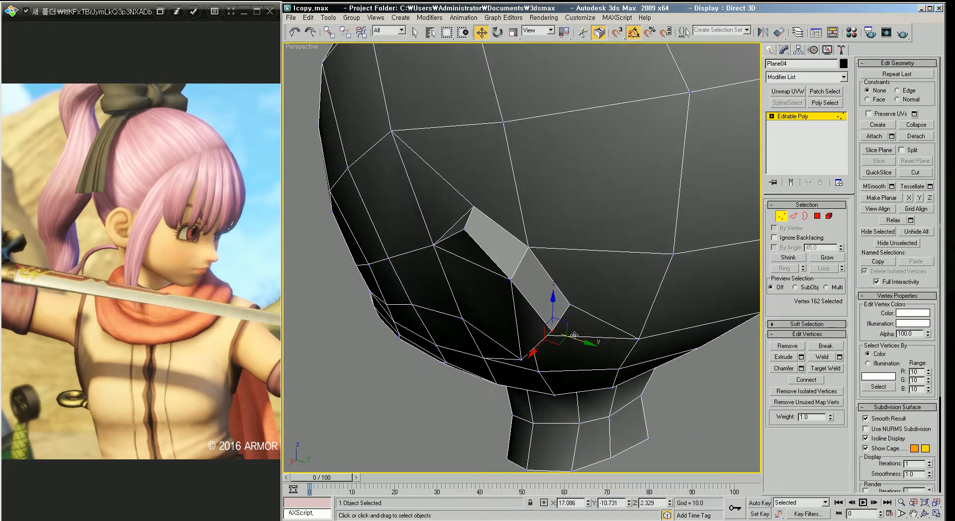
pyautogui.moveTo(580, 338); pyautogui.dragTo(573, 339)
pyautogui.keyDown('alt'); pyautogui.moveTo(572, 338); pyautogui.dragTo(535, 271, button='middle'); pyautogui.keyUp('alt')
pyautogui.moveTo(397, 161); pyautogui.dragTo(387, 161)
pyautogui.keyDown('alt'); pyautogui.moveTo(446, 230); pyautogui.dragTo(495, 280, button='middle'); pyautogui.keyUp('alt')
# Step: Inspect the ear shape on the head from the Right view
pyautogui.scroll(-3, 497, 286)
pyautogui.scroll(-3, 489, 245)
pyautogui.scroll(-4, 516, 253)
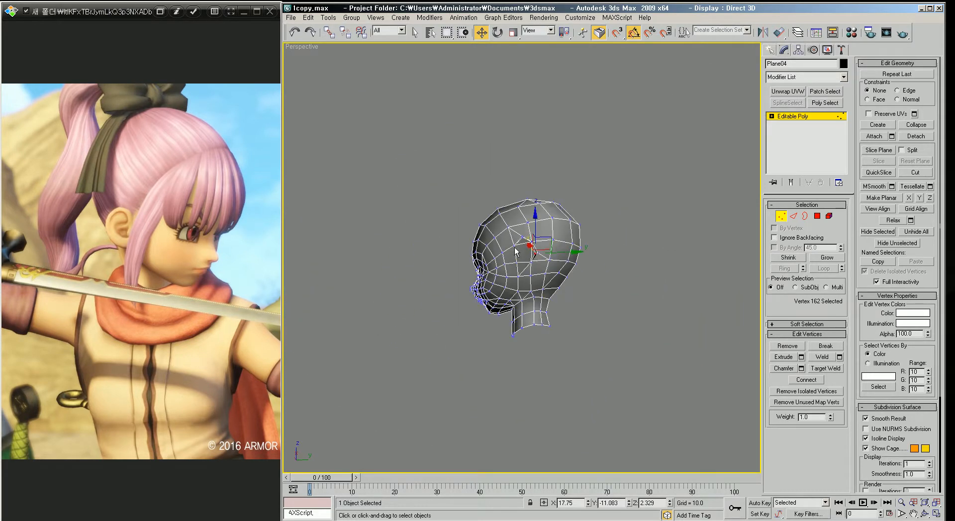
pyautogui.press('v')
pyautogui.press('r')
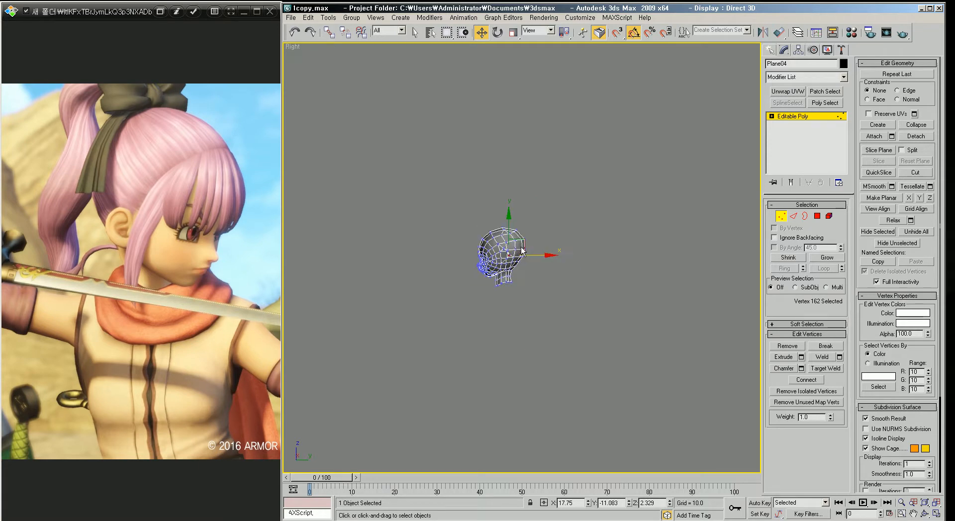
pyautogui.scroll(8, 513, 254)
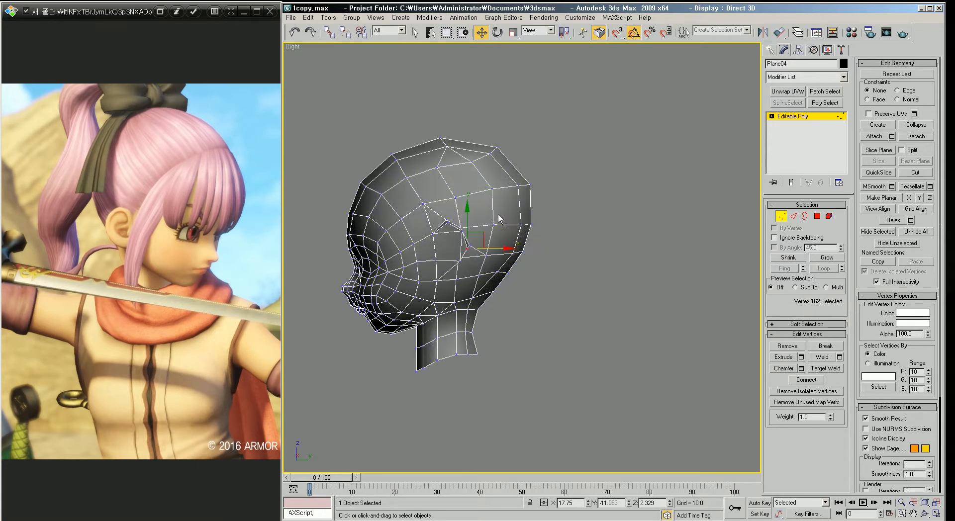
pyautogui.moveTo(481, 214); pyautogui.dragTo(480, 215, button='middle')
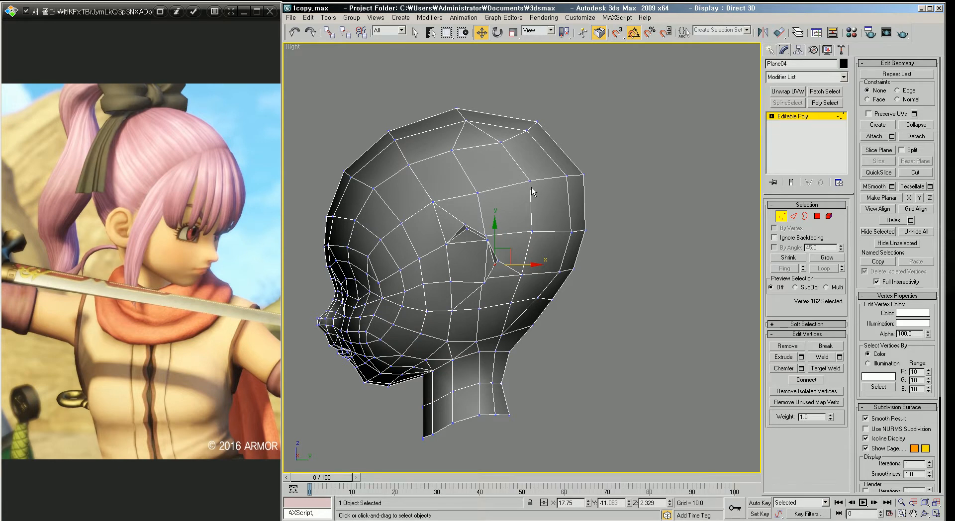
pyautogui.moveTo(496, 197); pyautogui.dragTo(448, 203, button='middle')
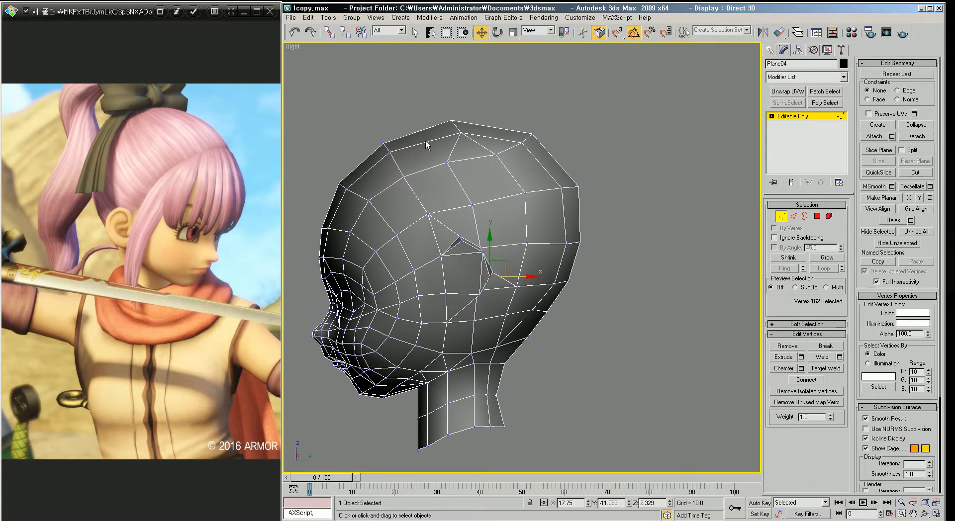
pyautogui.moveTo(476, 198); pyautogui.dragTo(515, 214, button='middle')
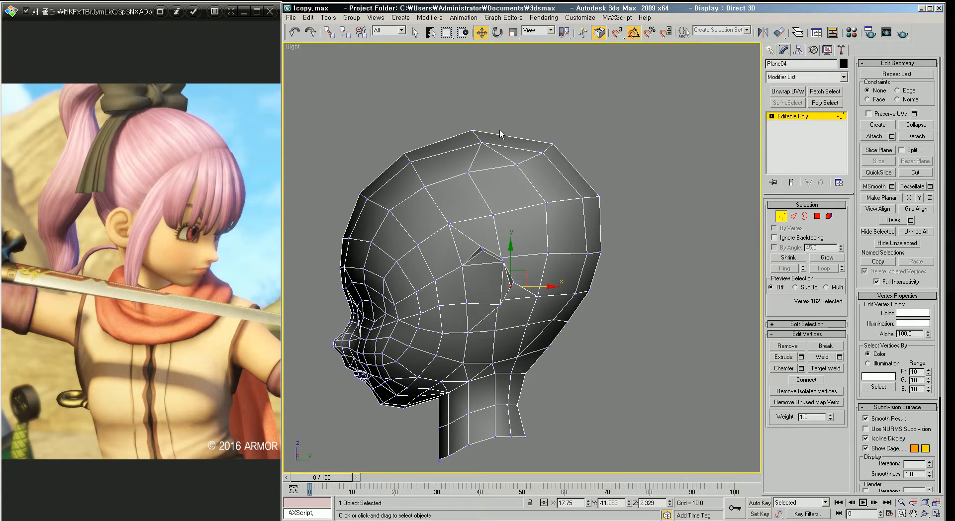
# Step: Select the polygons covering the top and back of the head as the hair area and detach them as a separate object
pyautogui.click(817, 217)
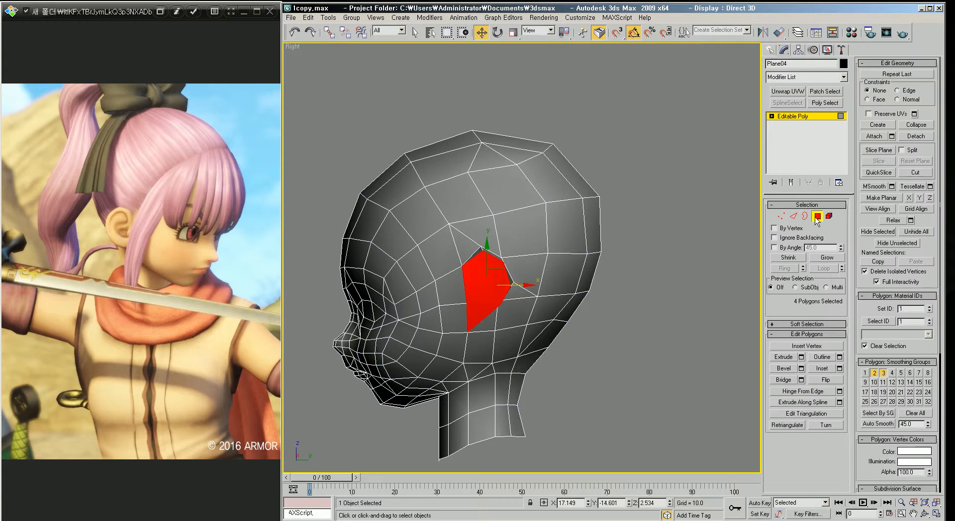
pyautogui.click(627, 187)
pyautogui.moveTo(471, 111); pyautogui.dragTo(602, 226)
pyautogui.keyDown('ctrl'); pyautogui.moveTo(423, 125); pyautogui.dragTo(408, 207); pyautogui.keyUp('ctrl')
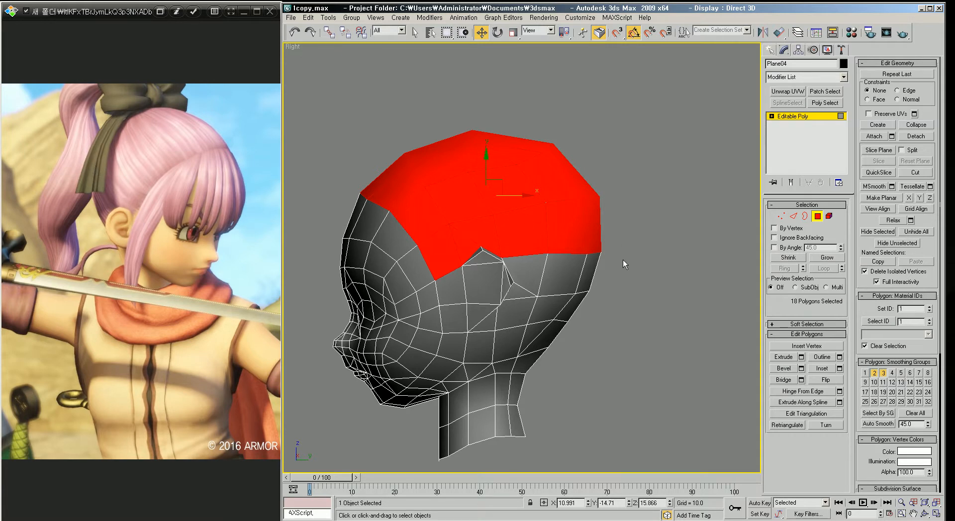
pyautogui.keyDown('ctrl'); pyautogui.moveTo(617, 279); pyautogui.dragTo(523, 219); pyautogui.keyUp('ctrl')
pyautogui.keyDown('ctrl'); pyautogui.moveTo(598, 282); pyautogui.dragTo(508, 344); pyautogui.keyUp('ctrl')
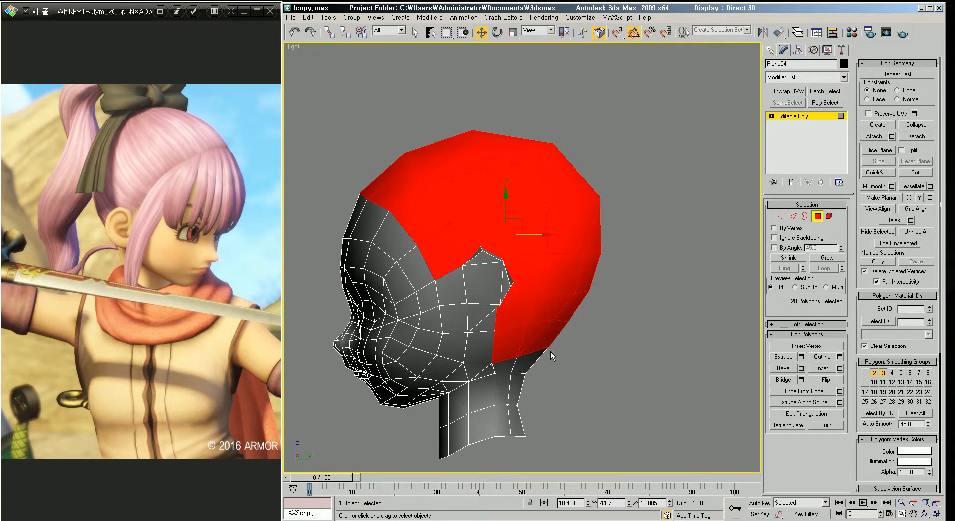
pyautogui.moveTo(409, 285); pyautogui.dragTo(460, 289, button='middle')
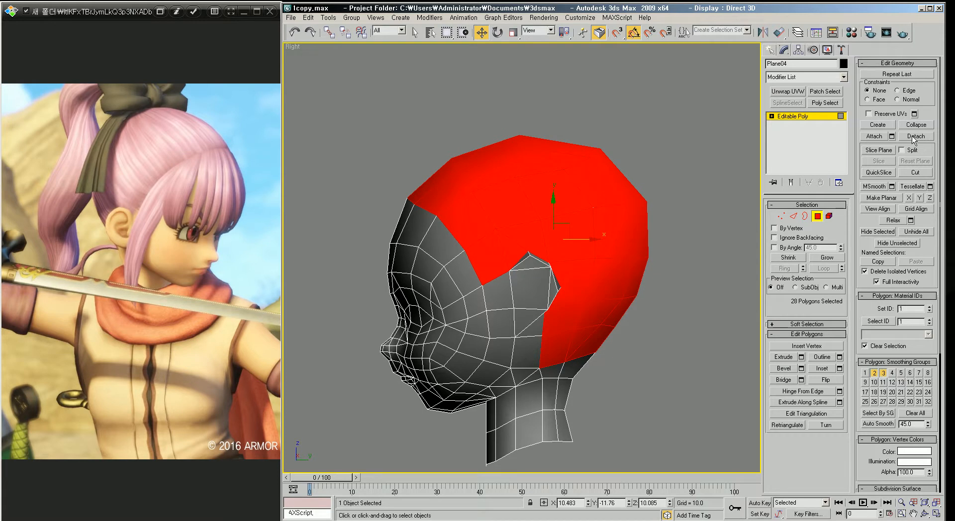
pyautogui.moveTo(387, 184); pyautogui.dragTo(461, 230)
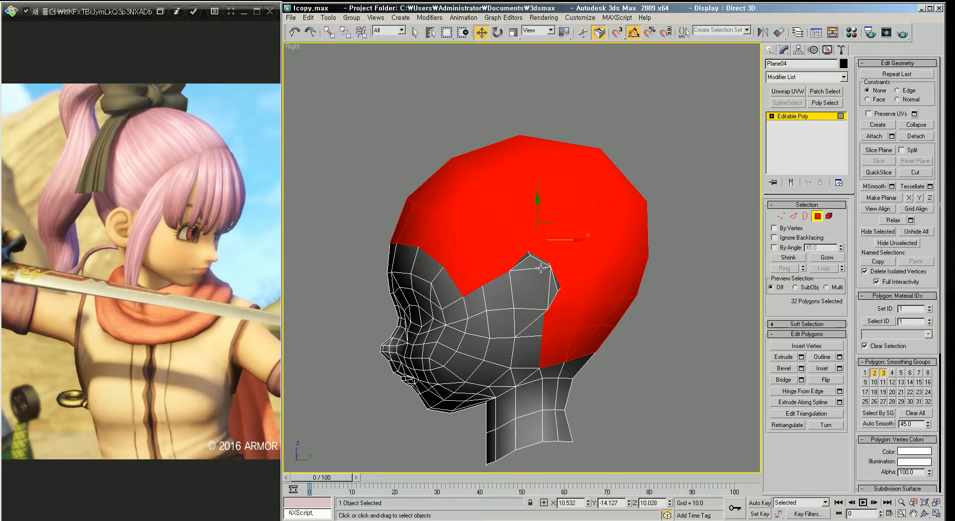
pyautogui.moveTo(477, 272); pyautogui.dragTo(481, 273, button='middle')
pyautogui.keyDown('alt'); pyautogui.click(461, 271); pyautogui.keyUp('alt')
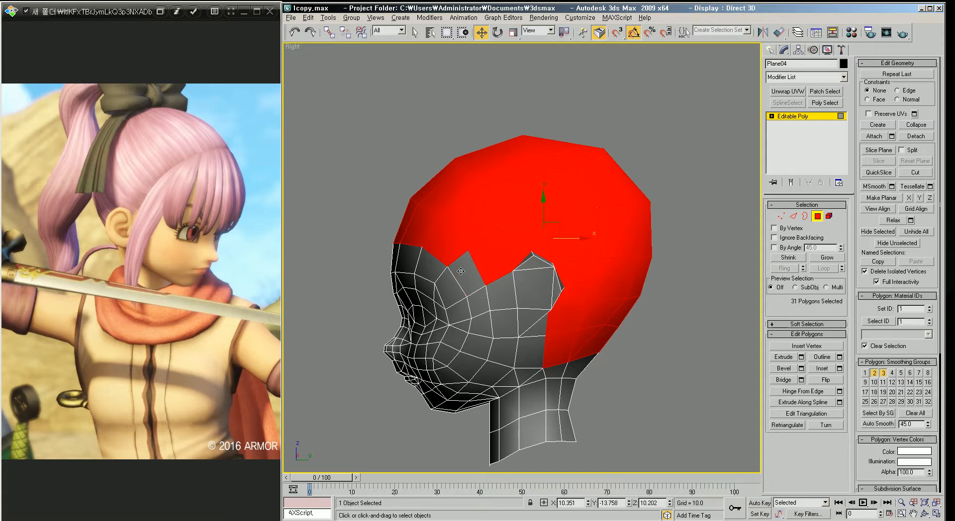
pyautogui.keyDown('alt'); pyautogui.click(442, 247); pyautogui.keyUp('alt')
pyautogui.keyDown('alt'); pyautogui.click(412, 229); pyautogui.keyUp('alt')
pyautogui.keyDown('alt'); pyautogui.moveTo(351, 214); pyautogui.dragTo(418, 247); pyautogui.keyUp('alt')
pyautogui.moveTo(530, 257); pyautogui.dragTo(532, 265, button='middle')
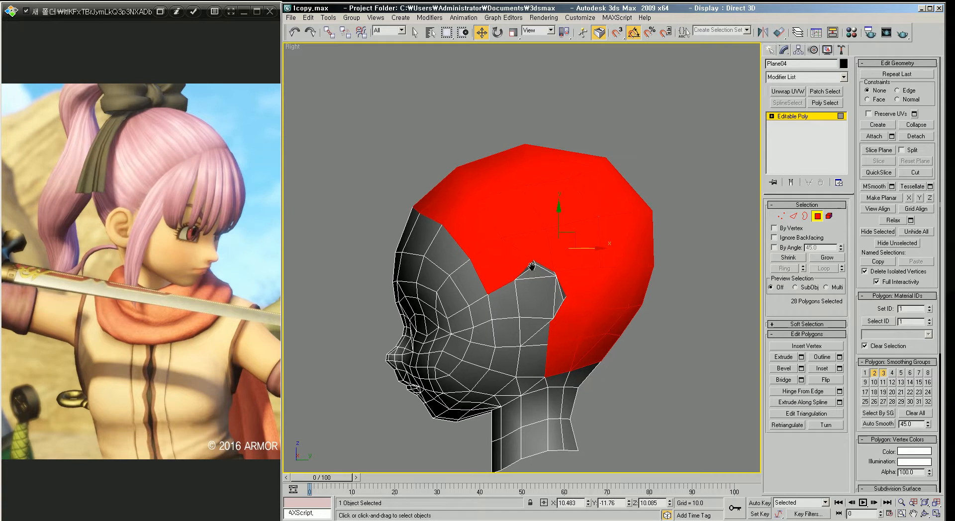
pyautogui.click(917, 137)
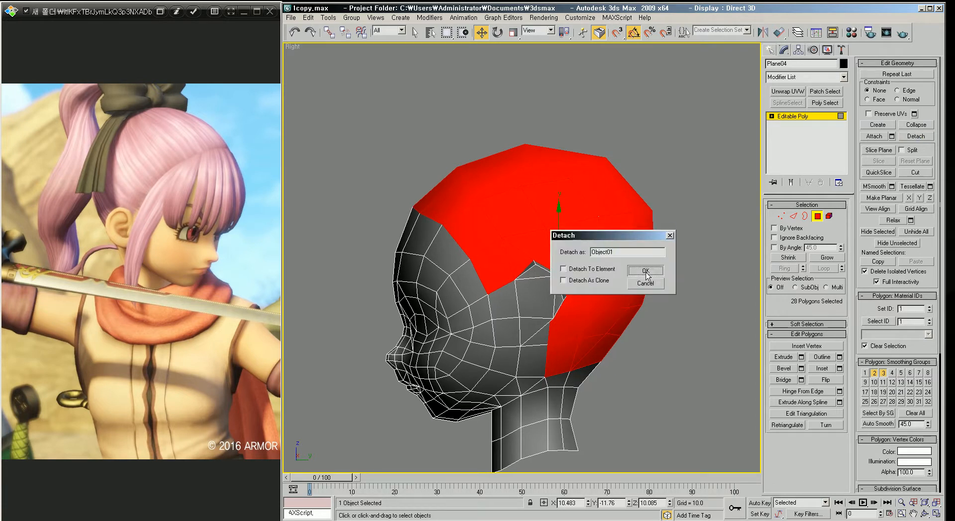
pyautogui.click(646, 272)
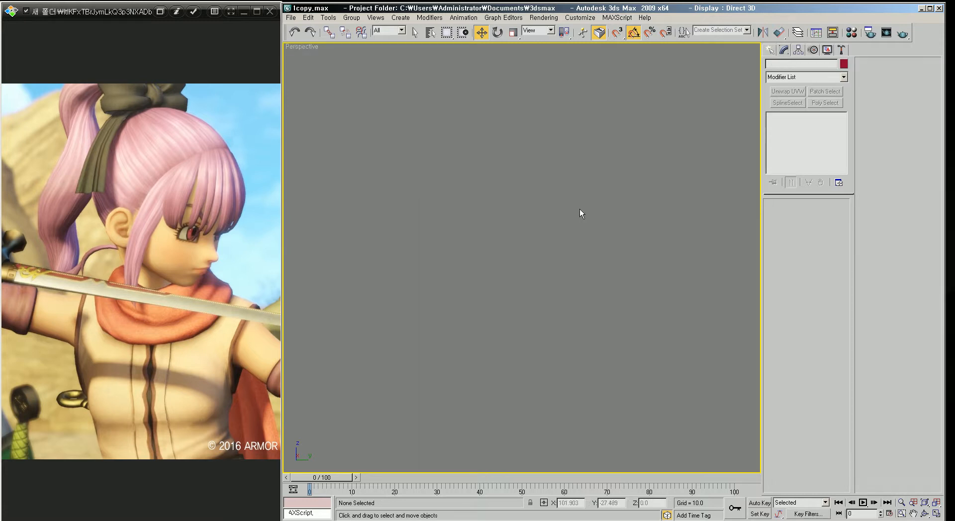
# Step: Inspect the detached hair piece on the head from several angles
pyautogui.press('z')
pyautogui.scroll(5, 562, 239)
pyautogui.click(562, 240)
pyautogui.moveTo(604, 223); pyautogui.dragTo(618, 254, button='middle')
pyautogui.press('v')
pyautogui.press('r')
pyautogui.press('z')
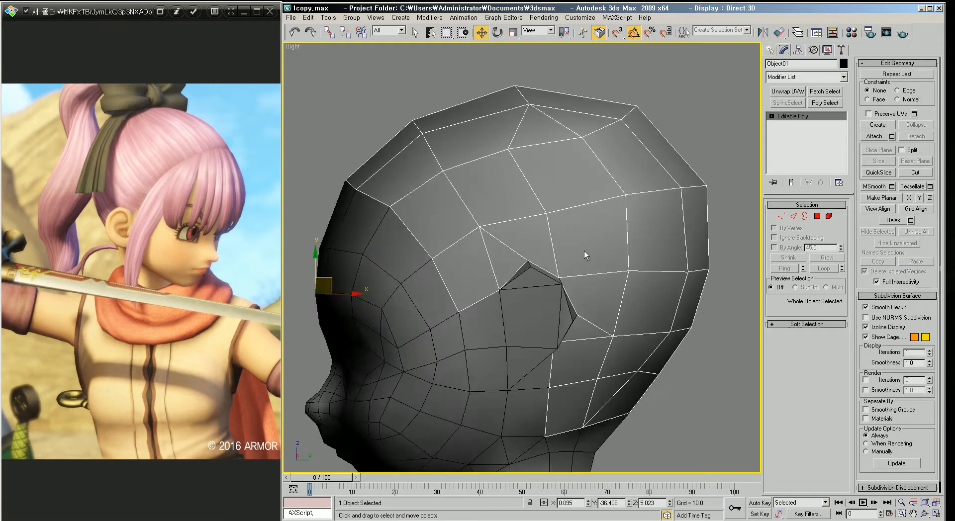
pyautogui.scroll(-3, 583, 241)
pyautogui.click(676, 241)
pyautogui.click(553, 268)
pyautogui.scroll(-1, 448, 216)
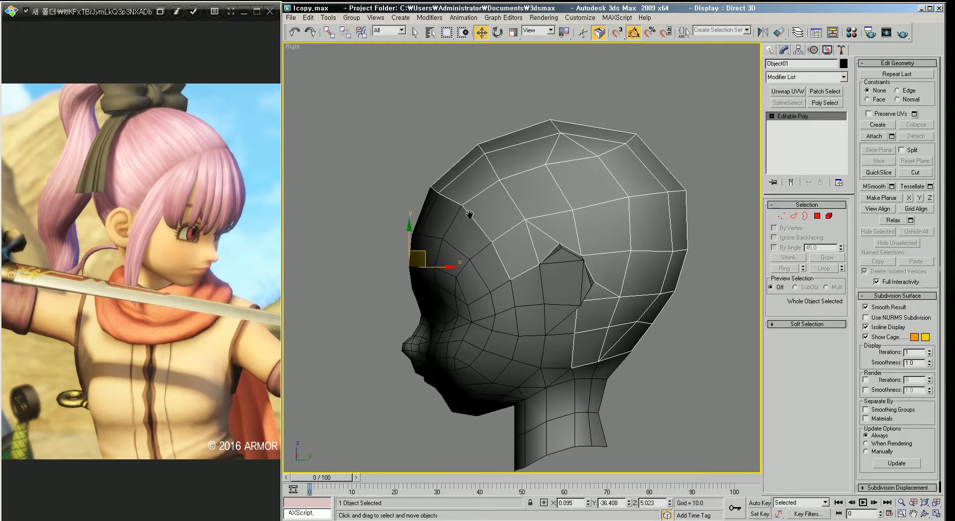
pyautogui.scroll(-2, 527, 207)
pyautogui.press('p')
pyautogui.keyDown('alt'); pyautogui.moveTo(489, 224); pyautogui.dragTo(551, 243, button='middle'); pyautogui.keyUp('alt')
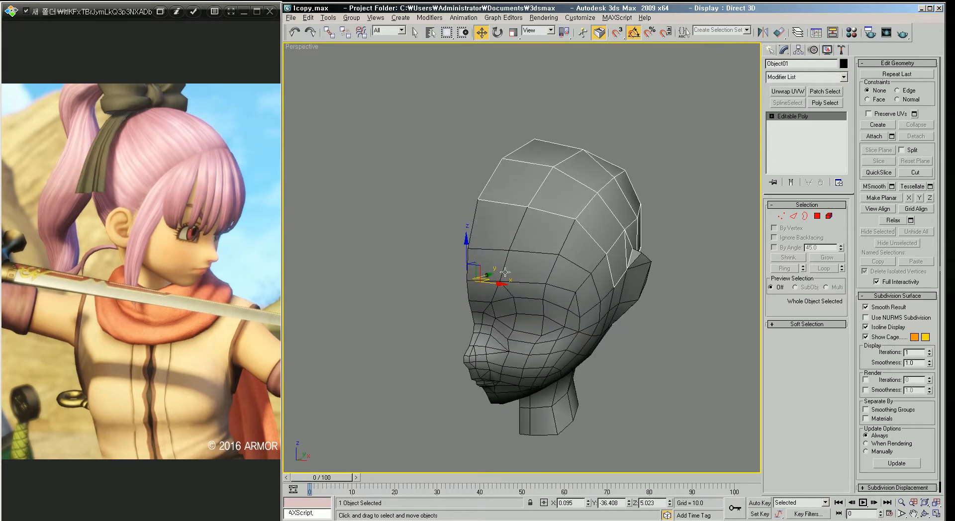
pyautogui.keyDown('alt'); pyautogui.moveTo(505, 272); pyautogui.dragTo(507, 259, button='middle'); pyautogui.keyUp('alt')
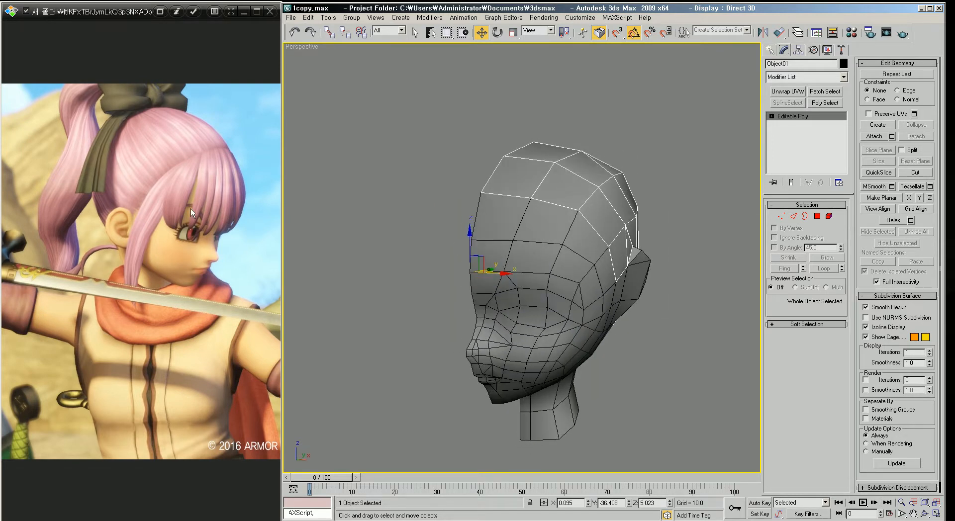
pyautogui.keyDown('alt'); pyautogui.moveTo(601, 266); pyautogui.dragTo(528, 257, button='middle'); pyautogui.keyUp('alt')
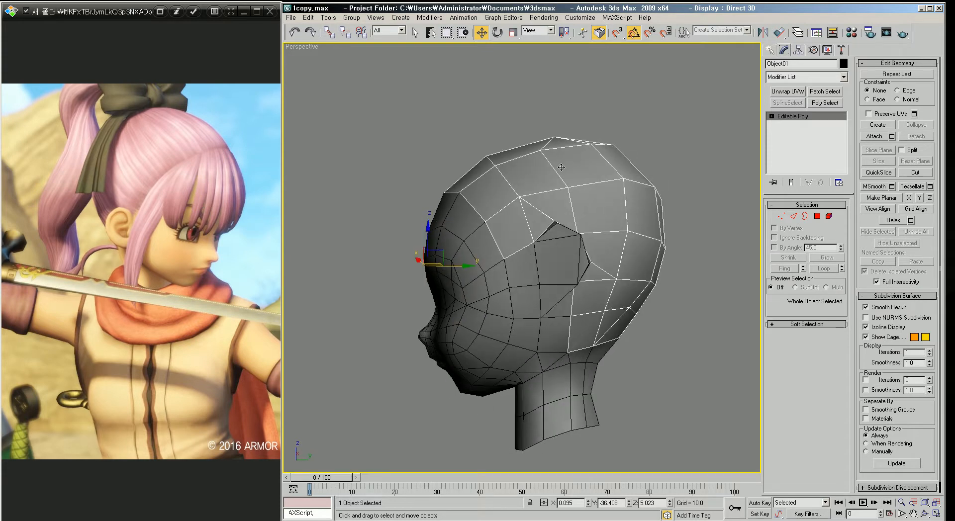
pyautogui.keyDown('alt'); pyautogui.moveTo(534, 180); pyautogui.dragTo(594, 215, button='middle'); pyautogui.keyUp('alt')
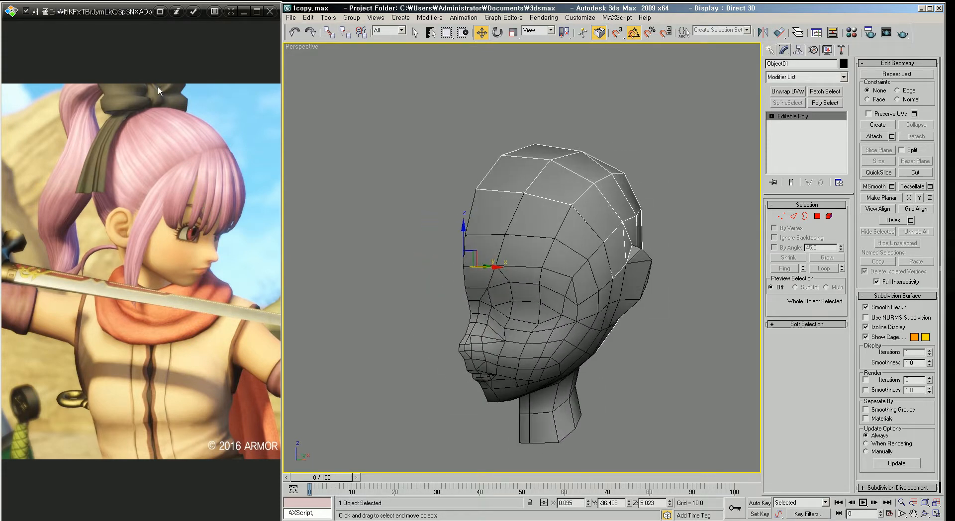
pyautogui.keyDown('alt'); pyautogui.moveTo(569, 270); pyautogui.dragTo(504, 260, button='middle'); pyautogui.keyUp('alt')
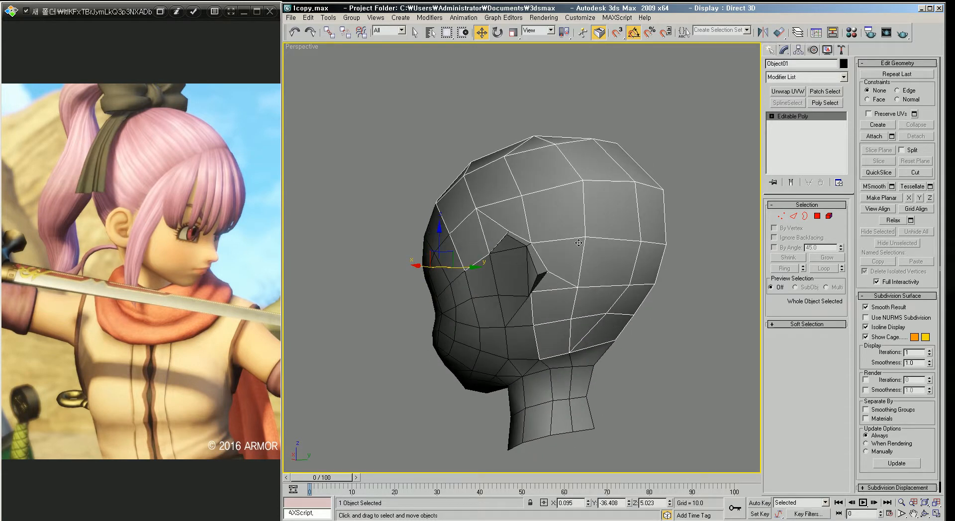
pyautogui.keyDown('alt'); pyautogui.moveTo(458, 179); pyautogui.dragTo(445, 187, button='middle'); pyautogui.keyUp('alt')
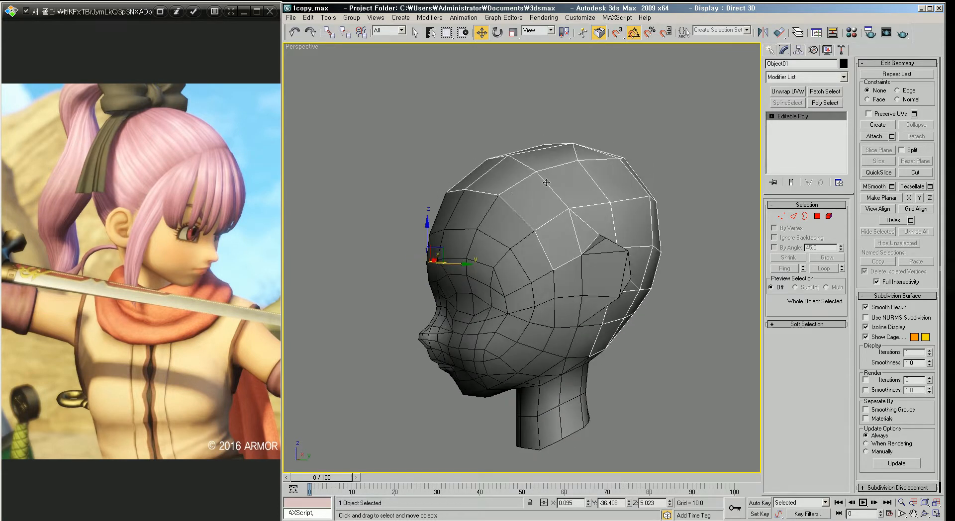
pyautogui.keyDown('alt'); pyautogui.moveTo(532, 215); pyautogui.dragTo(597, 230, button='middle'); pyautogui.keyUp('alt')
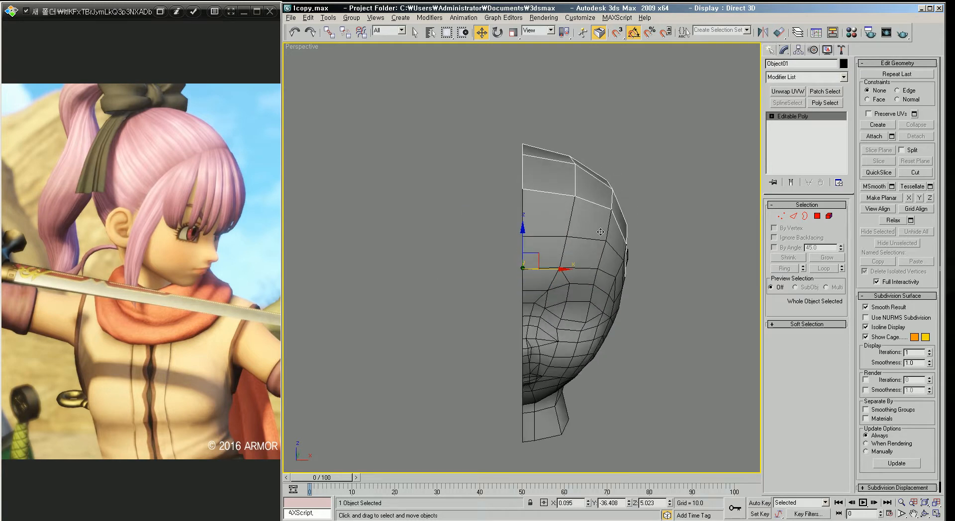
# Step: Scale the detached hair shell up slightly so it sits just outside the head surface
pyautogui.press('f')
pyautogui.press('z')
pyautogui.scroll(-2, 576, 282)
pyautogui.press('r')
pyautogui.moveTo(507, 264); pyautogui.dragTo(508, 266)
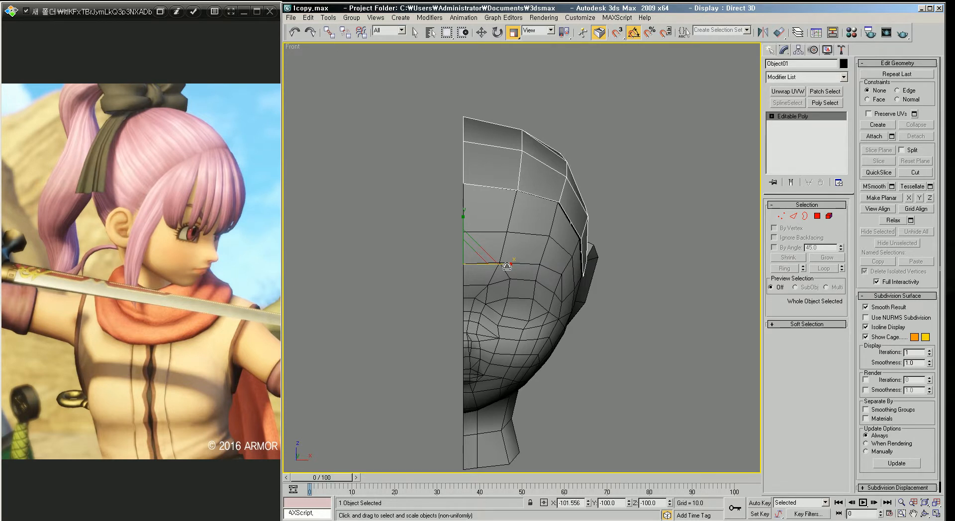
pyautogui.scroll(3, 611, 234)
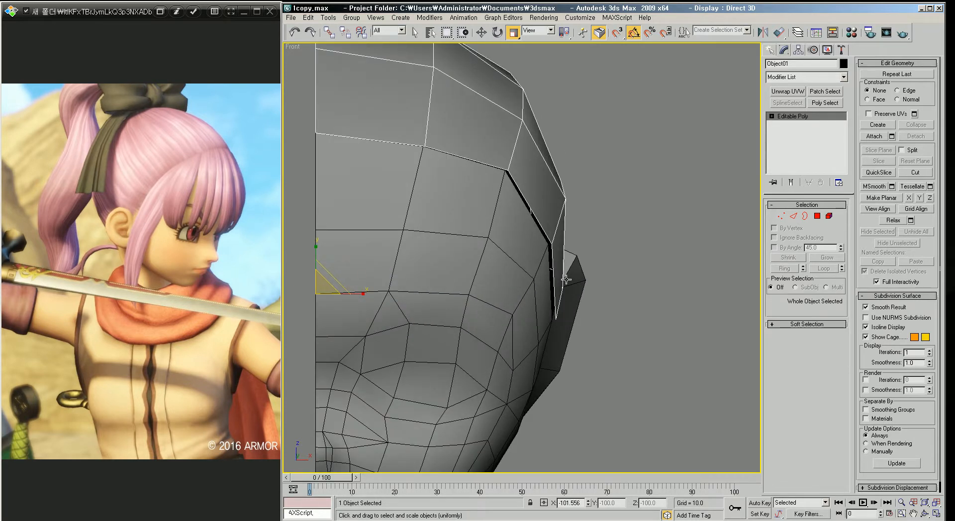
pyautogui.moveTo(507, 201); pyautogui.dragTo(589, 202, button='middle')
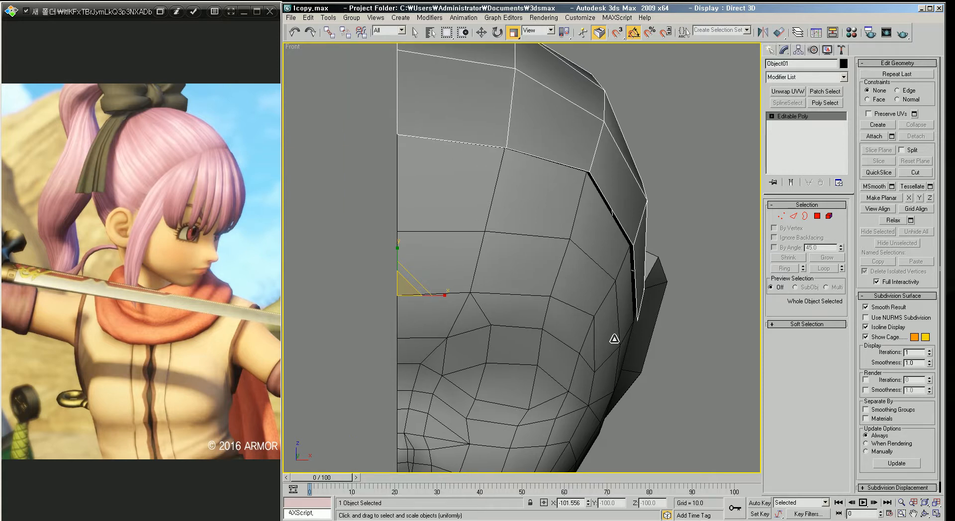
# Step: Select an edge on the hair shell's border near the ear and move it slightly
pyautogui.scroll(-2, 620, 316)
pyautogui.scroll(-1, 551, 319)
pyautogui.scroll(1, 552, 299)
pyautogui.scroll(-1, 552, 292)
pyautogui.press('p')
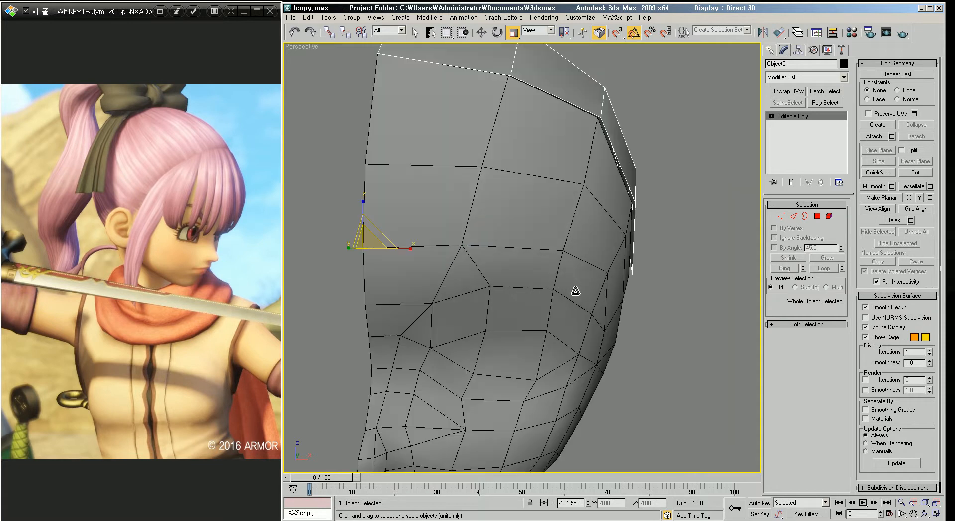
pyautogui.scroll(-3, 591, 302)
pyautogui.keyDown('alt'); pyautogui.moveTo(591, 304); pyautogui.dragTo(503, 291, button='middle'); pyautogui.keyUp('alt')
pyautogui.scroll(8, 502, 291)
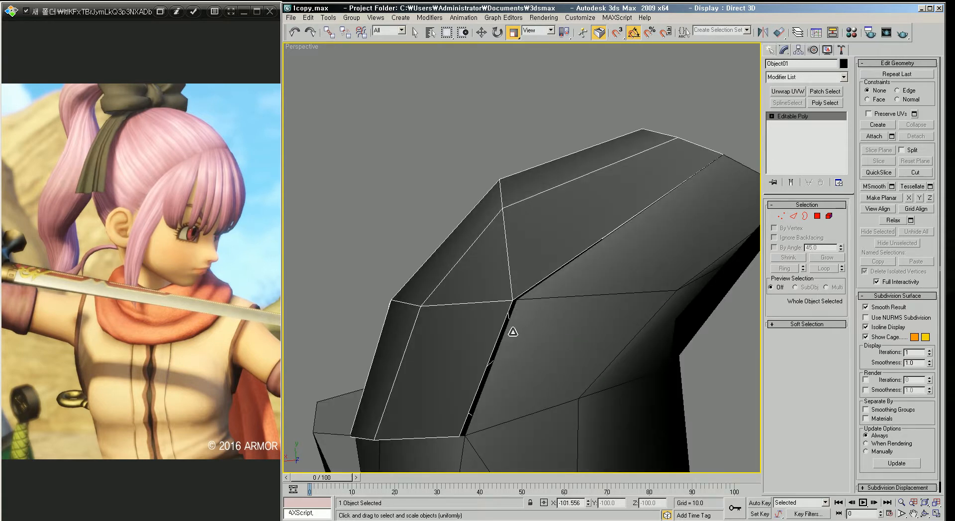
pyautogui.keyDown('alt'); pyautogui.moveTo(508, 337); pyautogui.dragTo(512, 277, button='middle'); pyautogui.keyUp('alt')
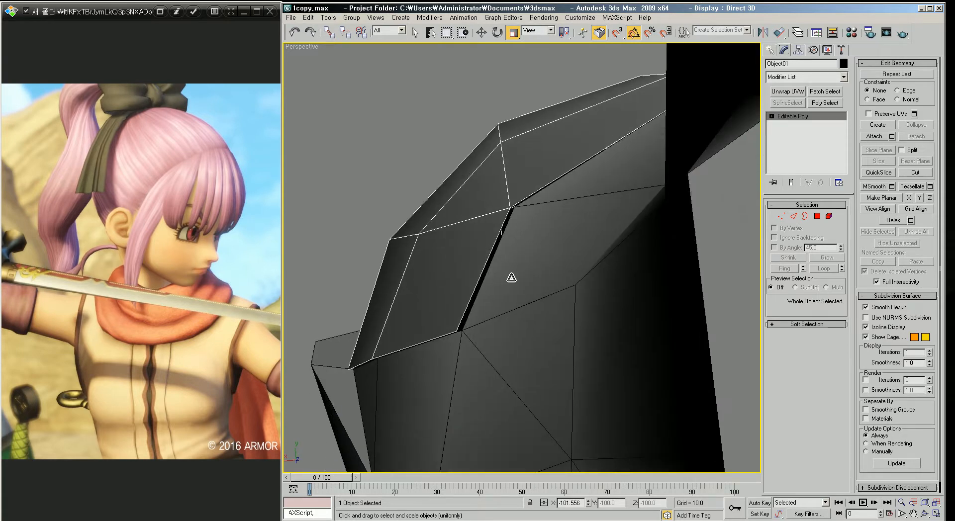
pyautogui.click(794, 216)
pyautogui.click(483, 267)
pyautogui.press('w')
pyautogui.moveTo(458, 269); pyautogui.dragTo(464, 270)
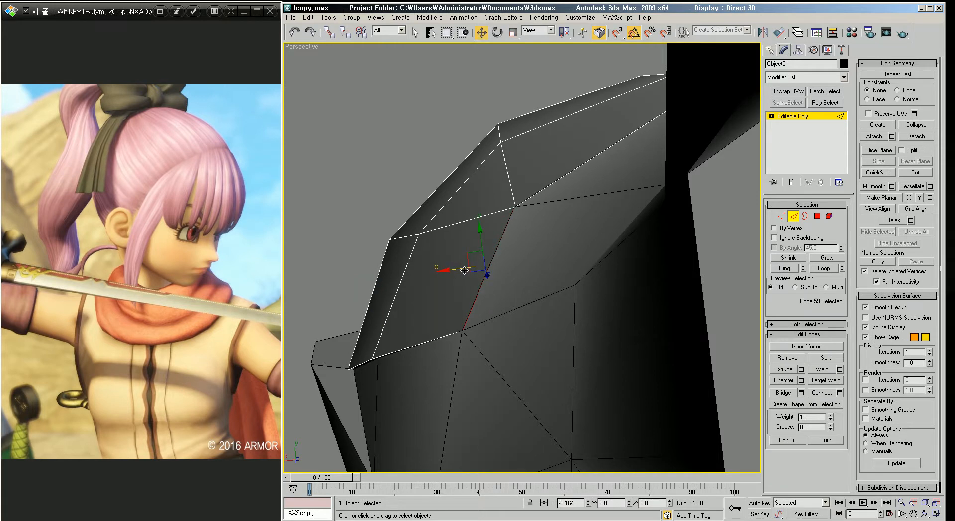
# Step: Orbit around the head to examine the hair shell's front border
pyautogui.scroll(-5, 516, 273)
pyautogui.keyDown('alt'); pyautogui.moveTo(516, 273); pyautogui.dragTo(575, 322, button='middle'); pyautogui.keyUp('alt')
pyautogui.moveTo(547, 235); pyautogui.dragTo(577, 306, button='middle')
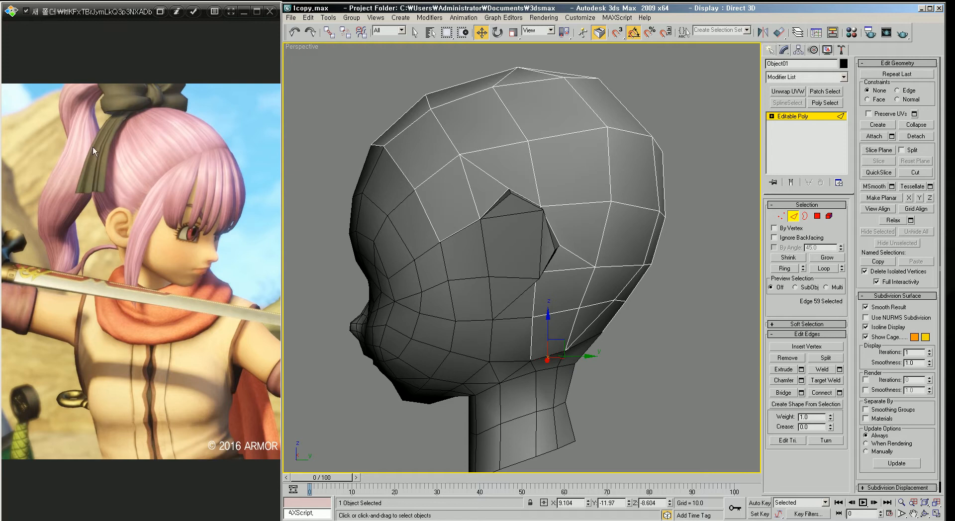
pyautogui.scroll(-3, 595, 240)
pyautogui.keyDown('alt'); pyautogui.moveTo(595, 240); pyautogui.dragTo(541, 239, button='middle'); pyautogui.keyUp('alt')
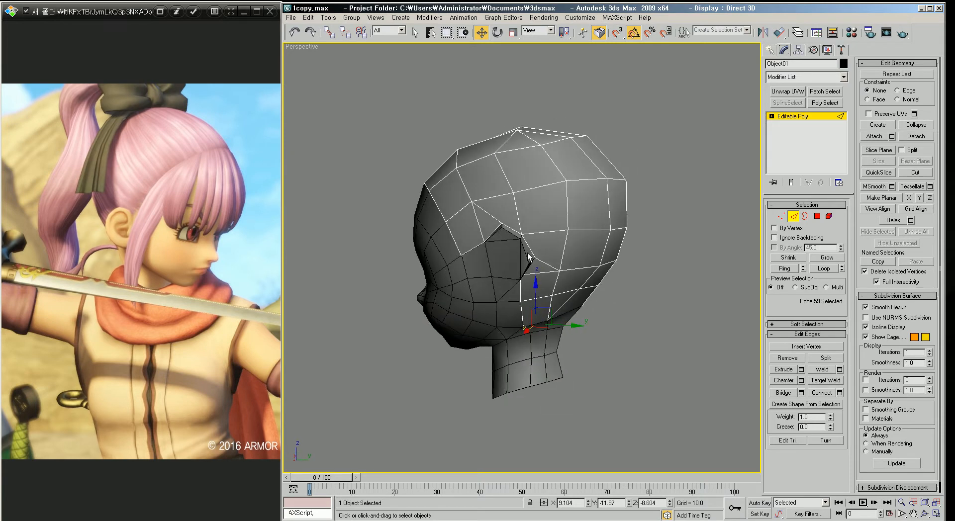
pyautogui.keyDown('alt'); pyautogui.moveTo(461, 221); pyautogui.dragTo(522, 261, button='middle'); pyautogui.keyUp('alt')
pyautogui.scroll(5, 488, 234)
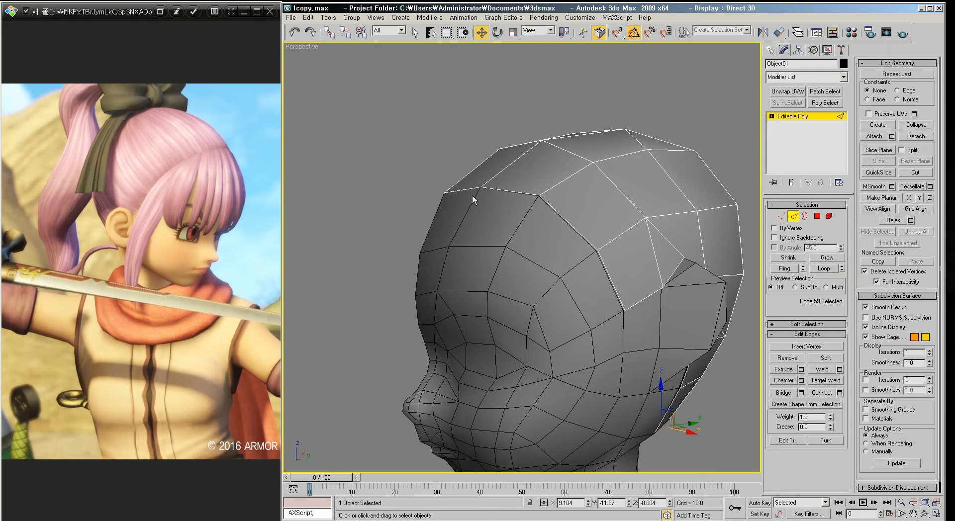
pyautogui.moveTo(473, 214); pyautogui.dragTo(485, 190, button='middle')
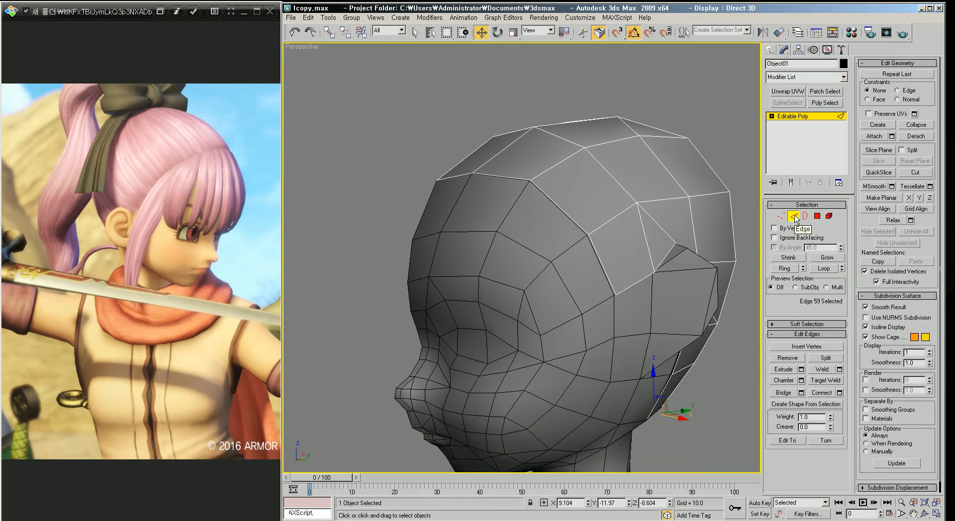
# Step: Select the three front border edges of the hair shell and move them down over the forehead
pyautogui.click(455, 176)
pyautogui.keyDown('ctrl'); pyautogui.click(500, 177); pyautogui.keyUp('ctrl')
pyautogui.keyDown('ctrl'); pyautogui.click(552, 202); pyautogui.keyUp('ctrl')
pyautogui.keyDown('ctrl'); pyautogui.click(598, 256); pyautogui.keyUp('ctrl')
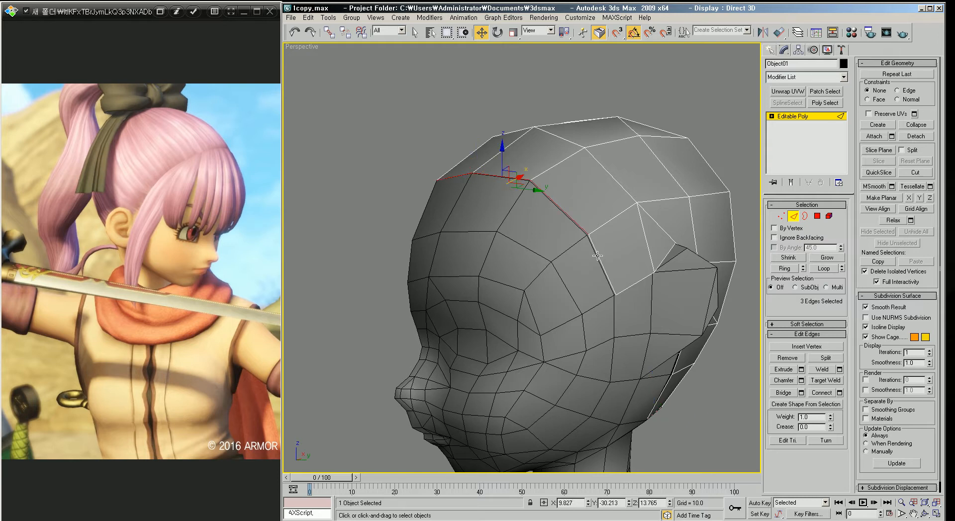
pyautogui.keyDown('alt'); pyautogui.moveTo(586, 245); pyautogui.dragTo(545, 202, button='middle'); pyautogui.keyUp('alt')
pyautogui.keyDown('shift'); pyautogui.moveTo(521, 145); pyautogui.dragTo(521, 291); pyautogui.keyUp('shift')
pyautogui.keyDown('alt'); pyautogui.moveTo(522, 286); pyautogui.dragTo(442, 261, button='middle'); pyautogui.keyUp('alt')
pyautogui.keyDown('alt'); pyautogui.moveTo(386, 245); pyautogui.dragTo(554, 193, button='middle'); pyautogui.keyUp('alt')
pyautogui.keyDown('alt'); pyautogui.moveTo(577, 249); pyautogui.dragTo(421, 144, button='middle'); pyautogui.keyUp('alt')
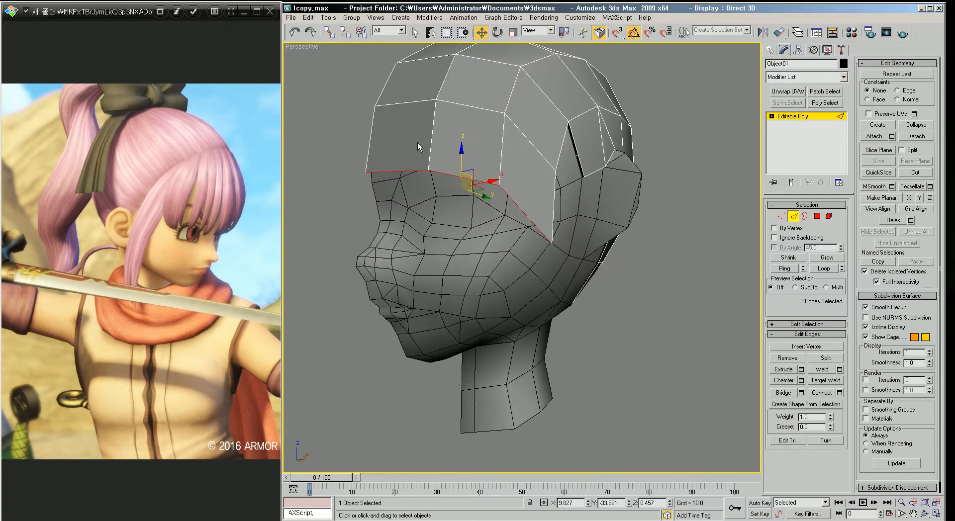
pyautogui.moveTo(514, 176); pyautogui.dragTo(521, 194, button='middle')
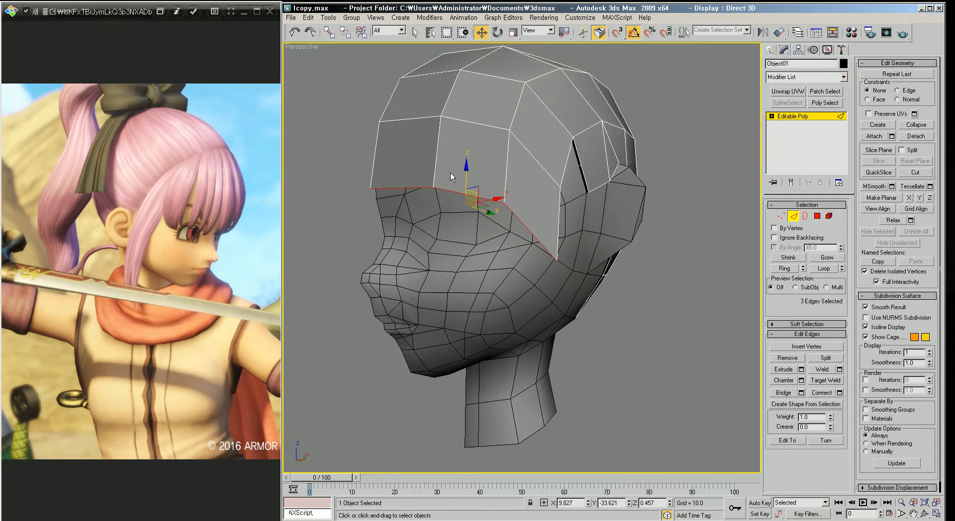
pyautogui.moveTo(566, 225); pyautogui.dragTo(581, 256, button='middle')
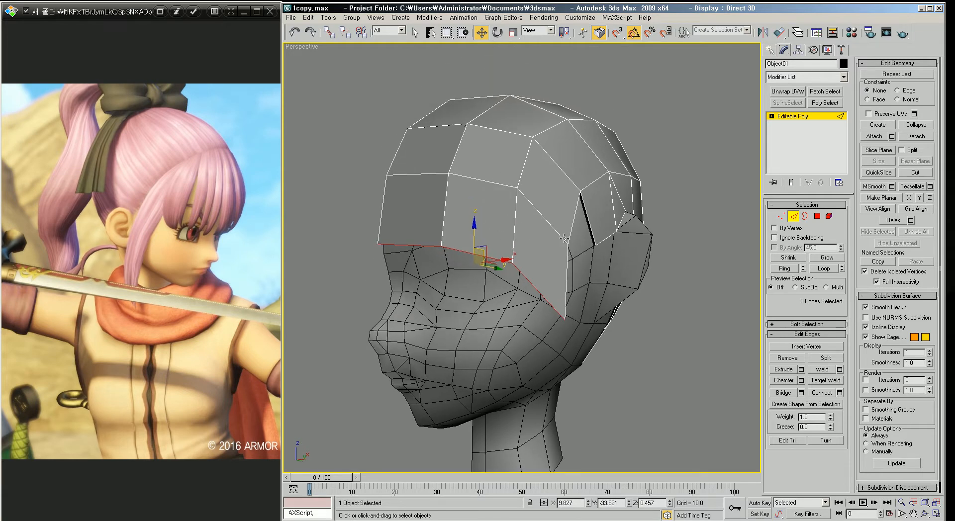
# Step: Move individual hair-shell vertices along its side border to fit the shell around the head
pyautogui.press('1')
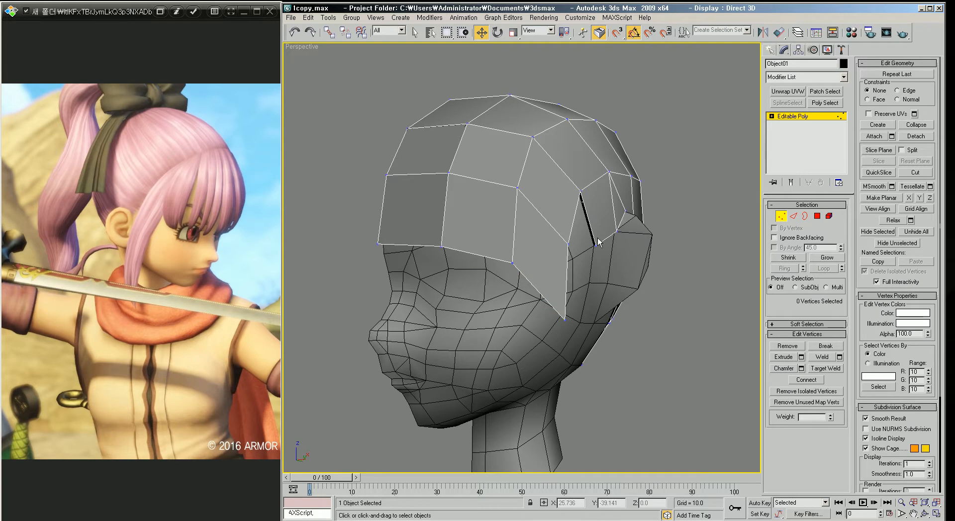
pyautogui.click(567, 243)
pyautogui.moveTo(566, 216); pyautogui.dragTo(567, 203)
pyautogui.moveTo(562, 320); pyautogui.dragTo(565, 298)
pyautogui.keyDown('alt'); pyautogui.moveTo(579, 298); pyautogui.dragTo(554, 298, button='middle'); pyautogui.keyUp('alt')
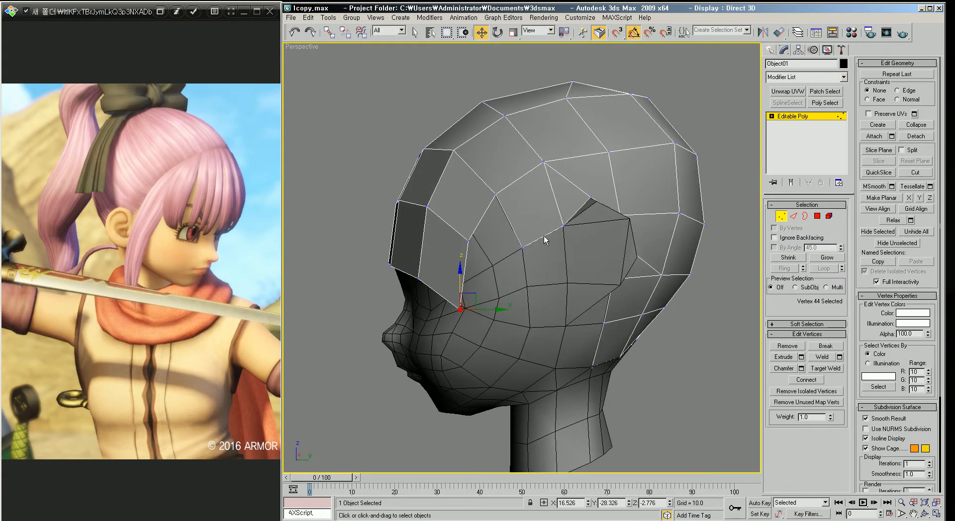
# Step: Select a side border edge of the hair shell and extend it down past the jaw to form a long hair strip beside the cheek
pyautogui.press('2')
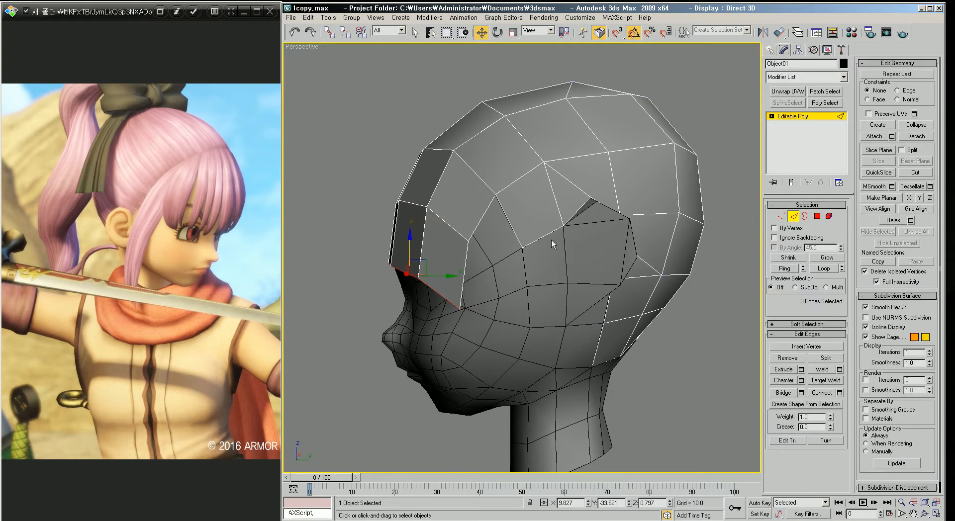
pyautogui.click(540, 239)
pyautogui.keyDown('alt'); pyautogui.moveTo(574, 255); pyautogui.dragTo(591, 245, button='middle'); pyautogui.keyUp('alt')
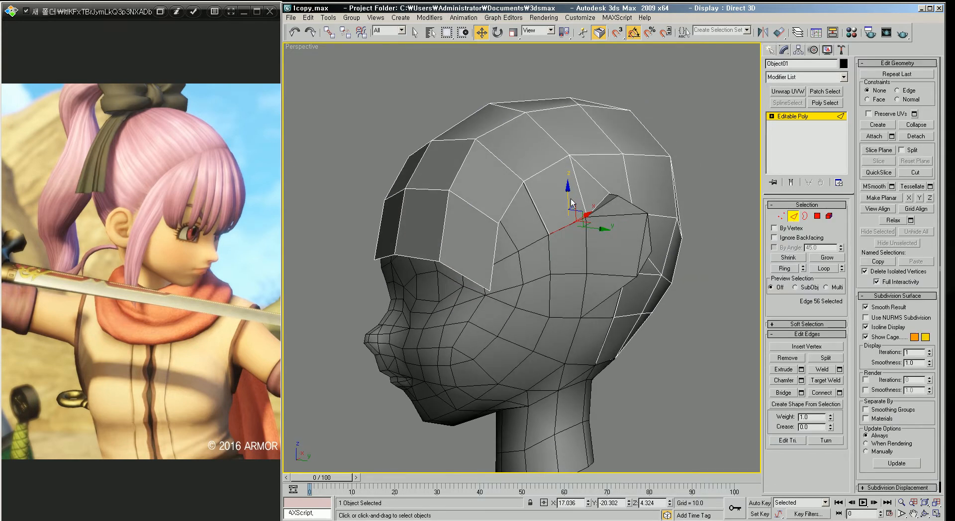
pyautogui.keyDown('shift'); pyautogui.moveTo(568, 195); pyautogui.dragTo(575, 265); pyautogui.keyUp('shift')
pyautogui.keyDown('shift'); pyautogui.moveTo(576, 272); pyautogui.dragTo(579, 393); pyautogui.keyUp('shift')
# Step: Orbit and zoom around the head to examine the new hair strip beside the cheek
pyautogui.moveTo(604, 333); pyautogui.dragTo(589, 253, button='middle')
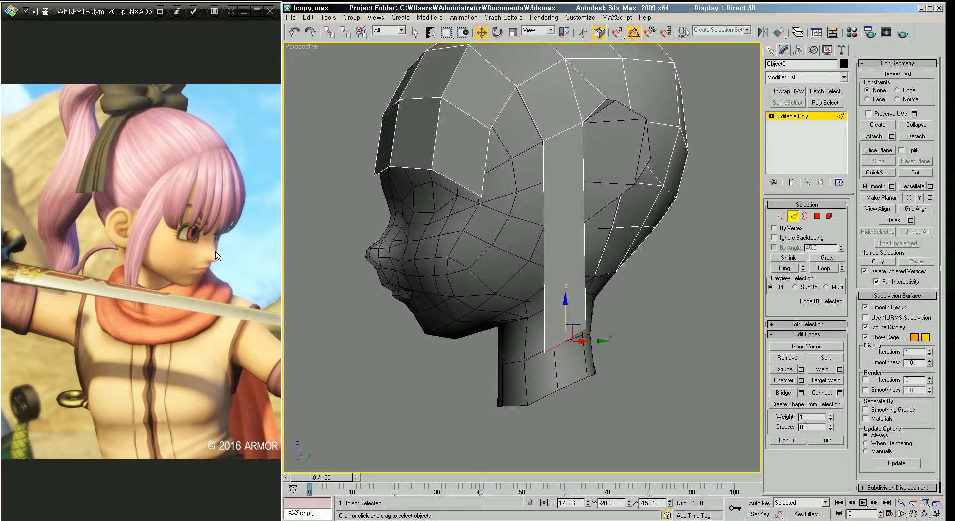
pyautogui.keyDown('alt'); pyautogui.moveTo(634, 211); pyautogui.dragTo(623, 230, button='middle'); pyautogui.keyUp('alt')
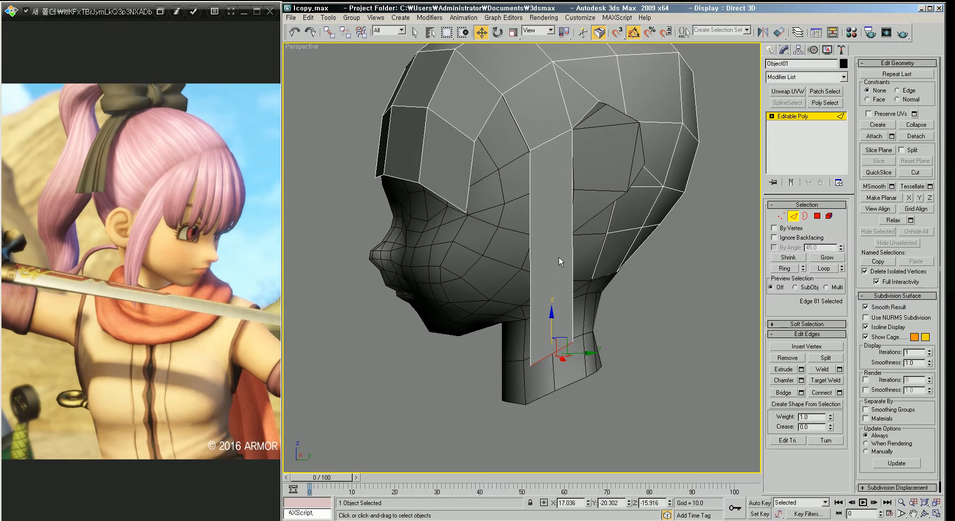
pyautogui.moveTo(544, 235); pyautogui.dragTo(566, 239, button='middle')
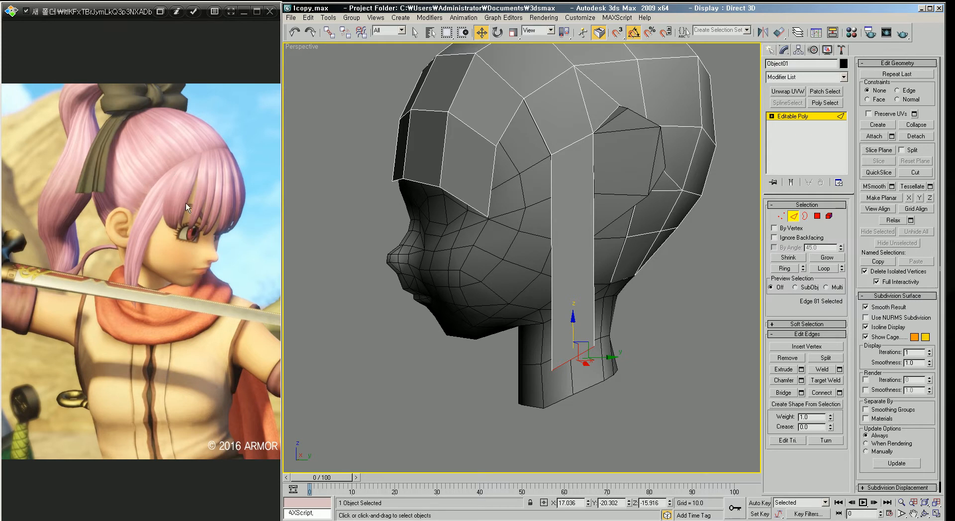
pyautogui.keyDown('alt'); pyautogui.moveTo(572, 229); pyautogui.dragTo(488, 255, button='middle'); pyautogui.keyUp('alt')
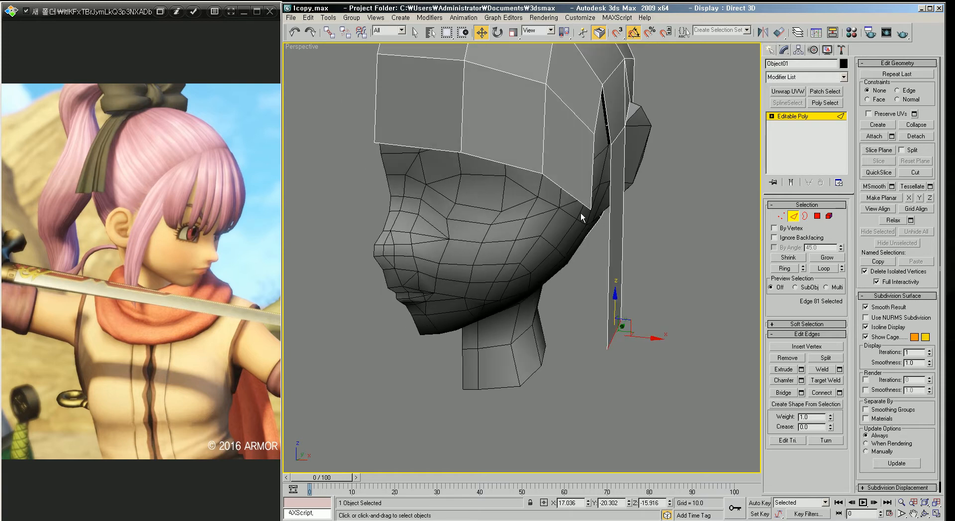
pyautogui.scroll(3, 624, 157)
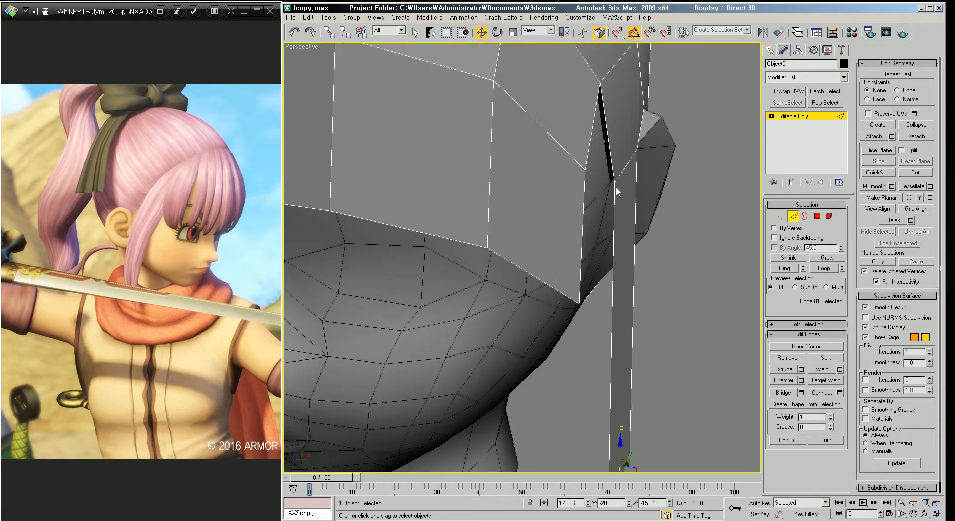
pyautogui.scroll(-3, 610, 193)
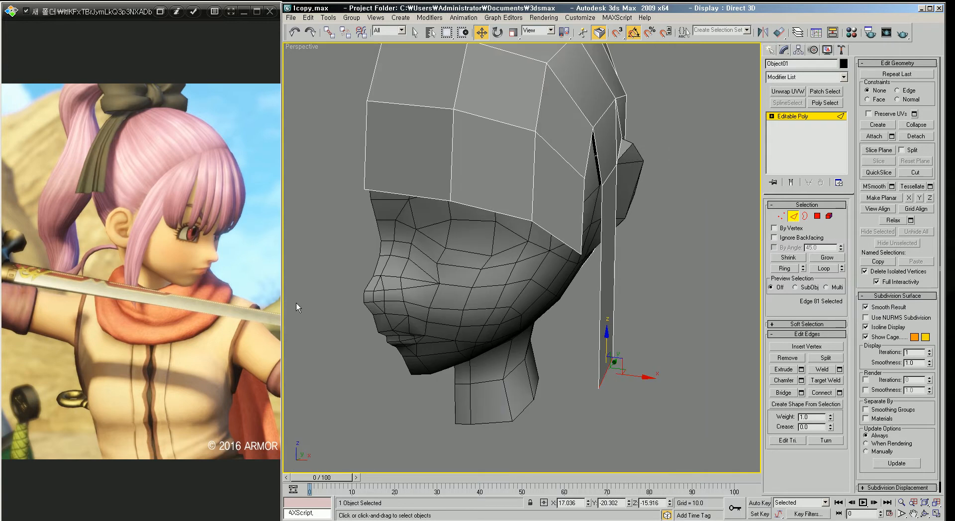
# Step: Browse and zoom the reference images of the character's hair and face in the image viewer
pyautogui.click(176, 302)
pyautogui.scroll(1, 177, 298)
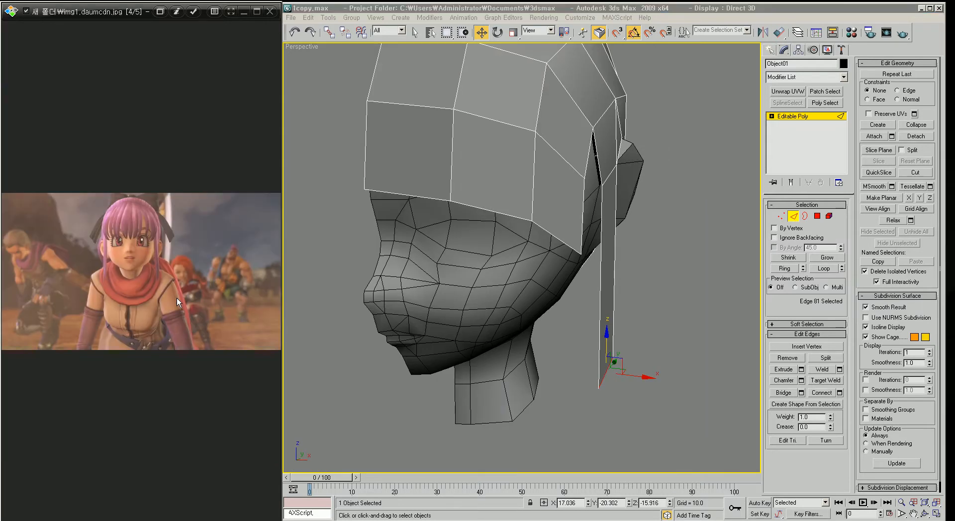
pyautogui.scroll(1, 177, 298)
pyautogui.keyDown('ctrl'); pyautogui.scroll(5, 211, 264); pyautogui.keyUp('ctrl')
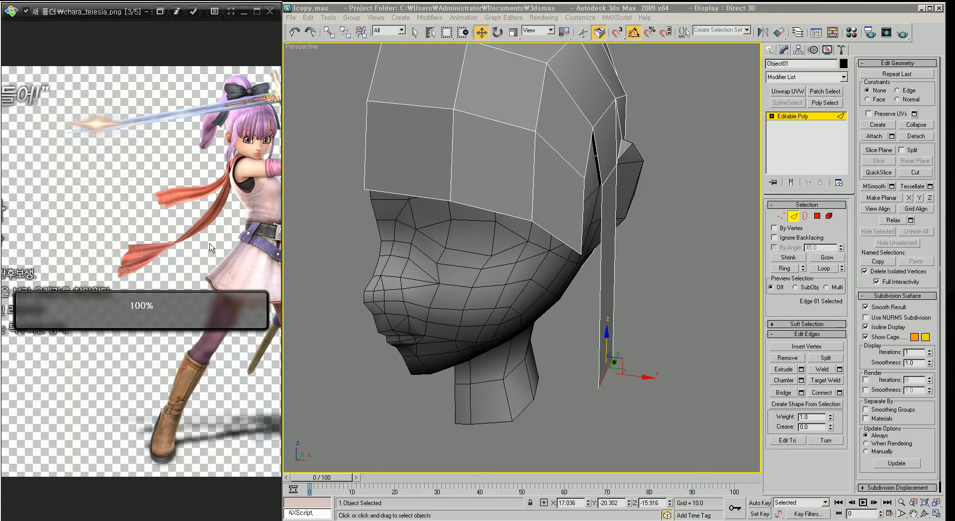
pyautogui.moveTo(179, 280); pyautogui.dragTo(143, 296)
pyautogui.keyDown('ctrl'); pyautogui.scroll(3, 144, 238); pyautogui.keyUp('ctrl')
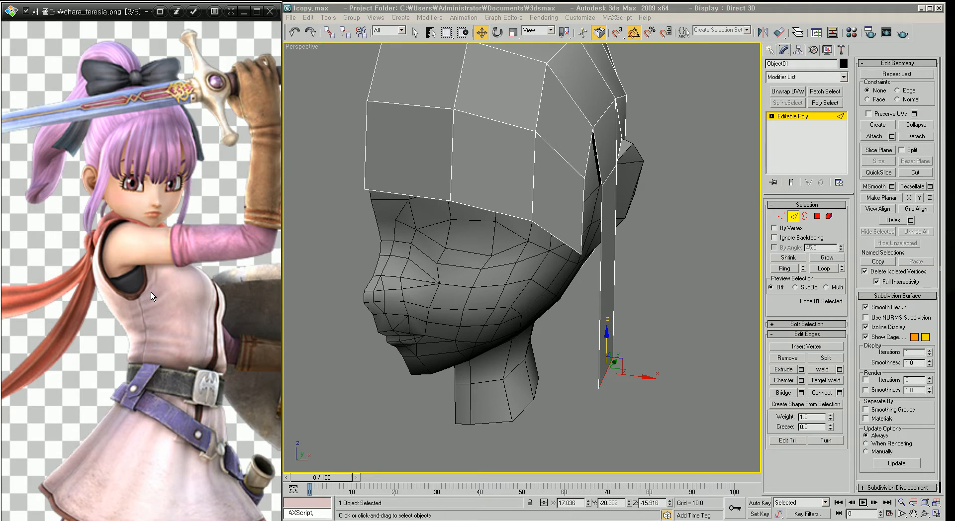
pyautogui.scroll(2, 166, 309)
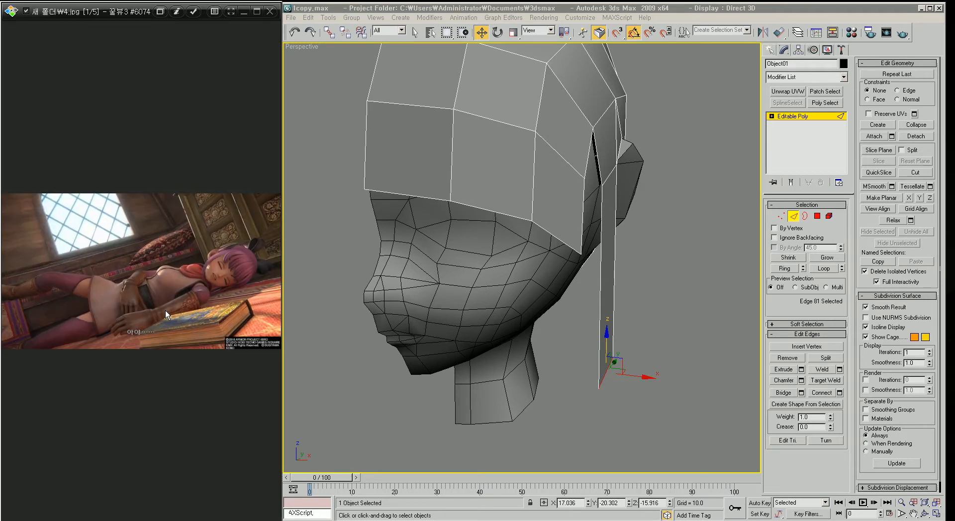
pyautogui.keyDown('ctrl'); pyautogui.scroll(5, 165, 300); pyautogui.keyUp('ctrl')
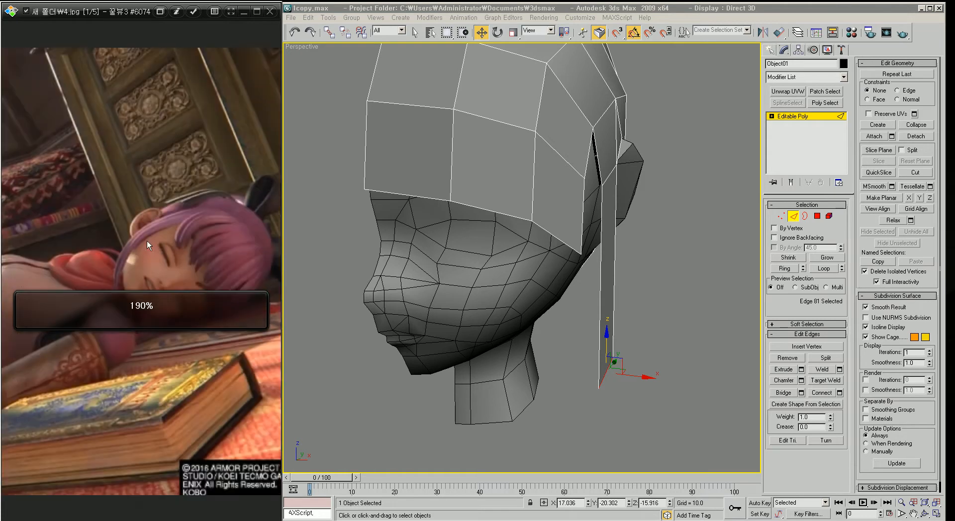
pyautogui.keyDown('ctrl'); pyautogui.scroll(3, 185, 251); pyautogui.keyUp('ctrl')
pyautogui.moveTo(193, 256); pyautogui.dragTo(176, 256)
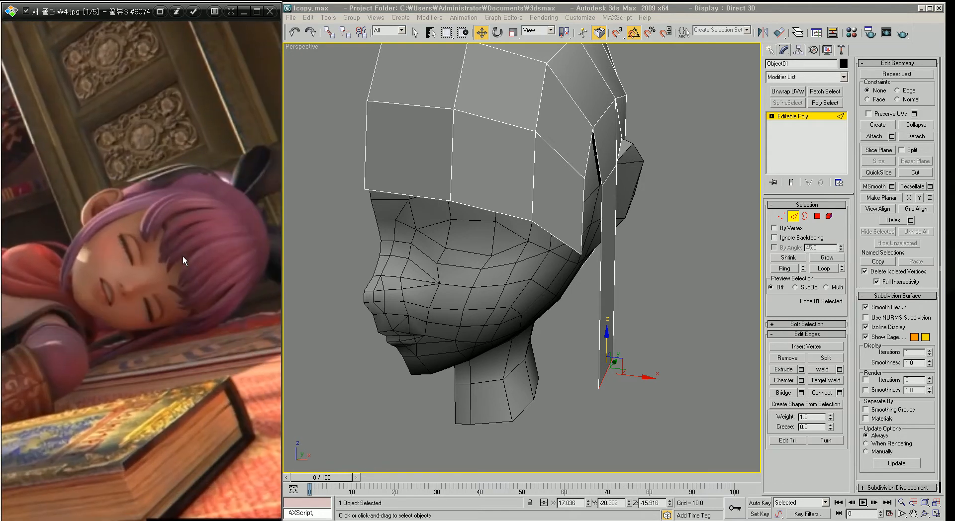
# Step: Select the hair strip's edges and move them to fit the strip closer against the side of the face
pyautogui.keyDown('alt'); pyautogui.moveTo(501, 243); pyautogui.dragTo(521, 237, button='middle'); pyautogui.keyUp('alt')
pyautogui.press('f')
pyautogui.press('z')
pyautogui.scroll(-10, 604, 262)
pyautogui.scroll(-4, 552, 242)
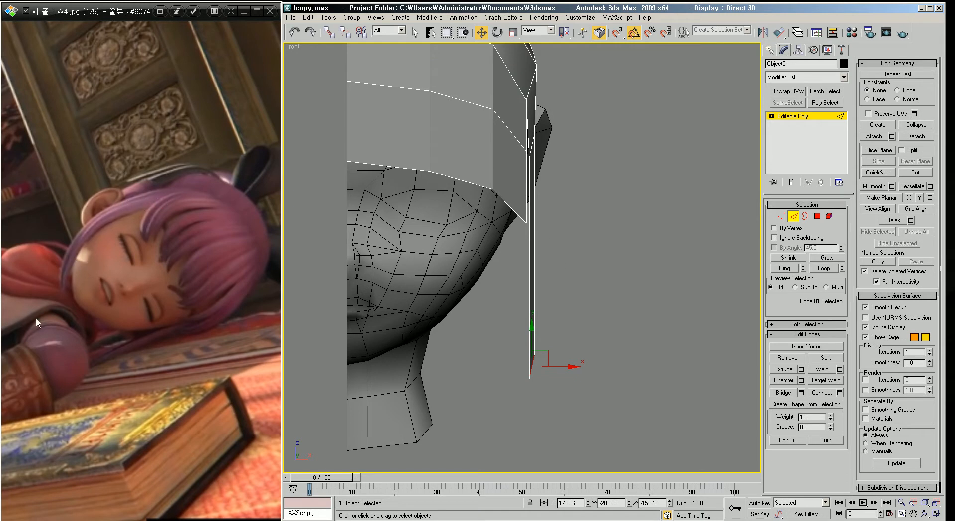
pyautogui.scroll(6, 553, 243)
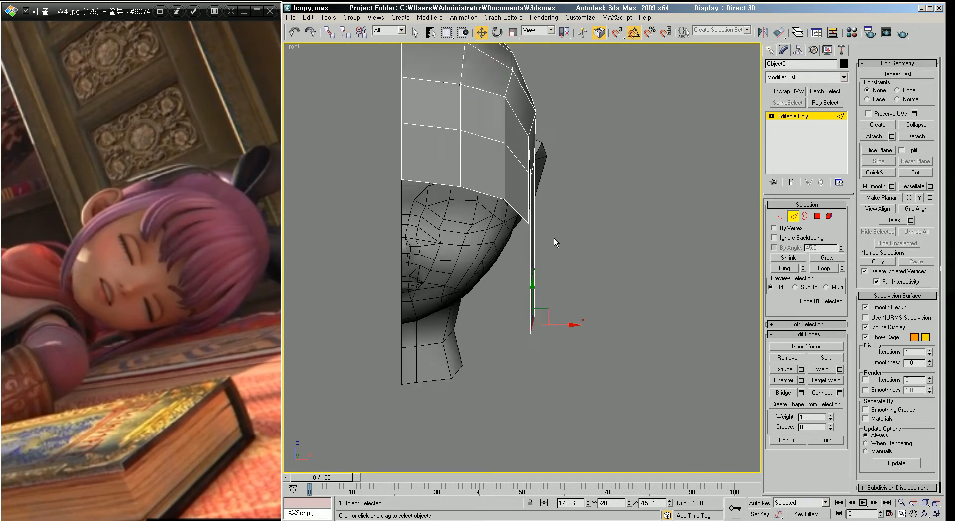
pyautogui.press('p')
pyautogui.scroll(-6, 554, 239)
pyautogui.keyDown('alt'); pyautogui.moveTo(554, 239); pyautogui.dragTo(440, 224, button='middle'); pyautogui.keyUp('alt')
pyautogui.scroll(2, 501, 256)
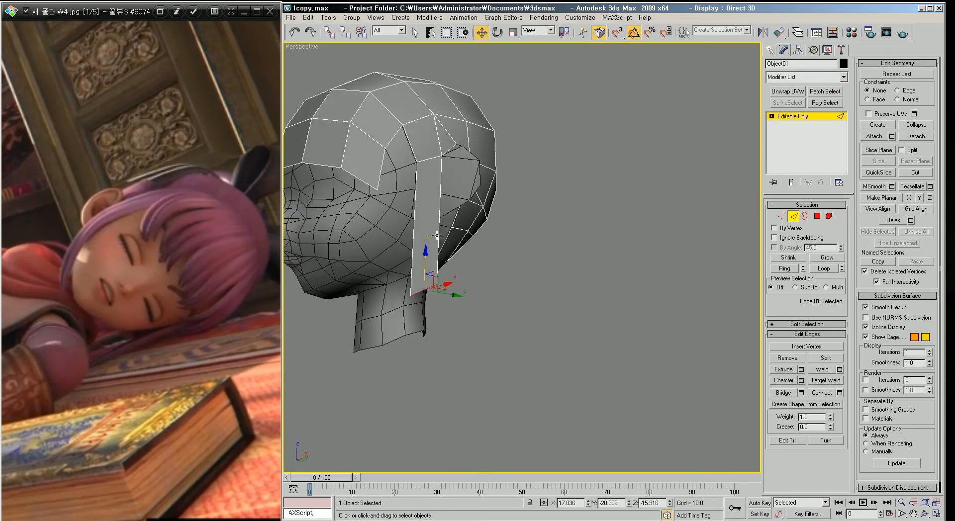
pyautogui.moveTo(475, 257); pyautogui.dragTo(493, 268, button='middle')
pyautogui.scroll(2, 494, 268)
pyautogui.moveTo(444, 210); pyautogui.dragTo(541, 271, button='middle')
pyautogui.click(479, 227)
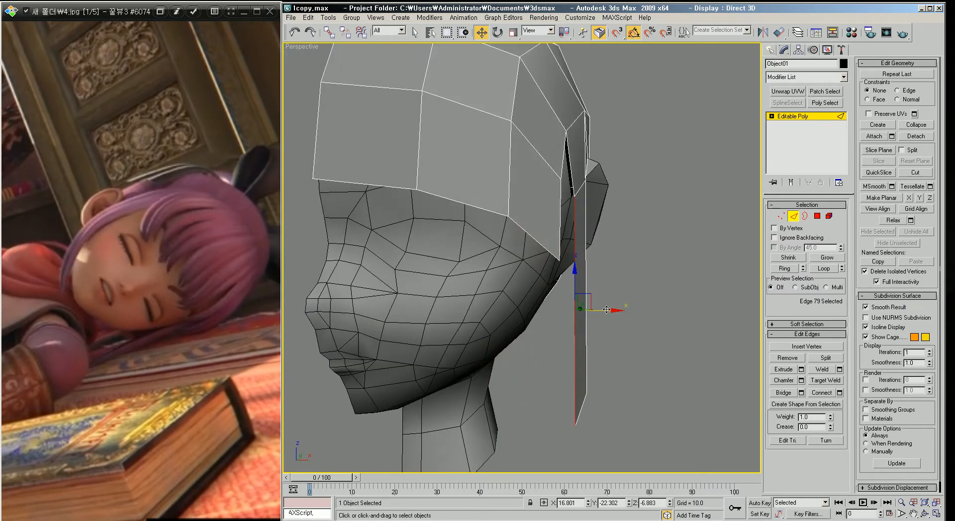
pyautogui.keyDown('ctrl'); pyautogui.click(572, 175); pyautogui.keyUp('ctrl')
pyautogui.keyDown('alt'); pyautogui.moveTo(614, 243); pyautogui.dragTo(593, 271, button='middle'); pyautogui.keyUp('alt')
pyautogui.moveTo(587, 262); pyautogui.dragTo(574, 267)
pyautogui.keyDown('alt'); pyautogui.moveTo(622, 274); pyautogui.dragTo(501, 247, button='middle'); pyautogui.keyUp('alt')
pyautogui.moveTo(515, 247); pyautogui.dragTo(473, 264)
pyautogui.keyDown('alt'); pyautogui.moveTo(473, 264); pyautogui.dragTo(540, 268, button='middle'); pyautogui.keyUp('alt')
pyautogui.moveTo(483, 196); pyautogui.dragTo(491, 218, button='middle')
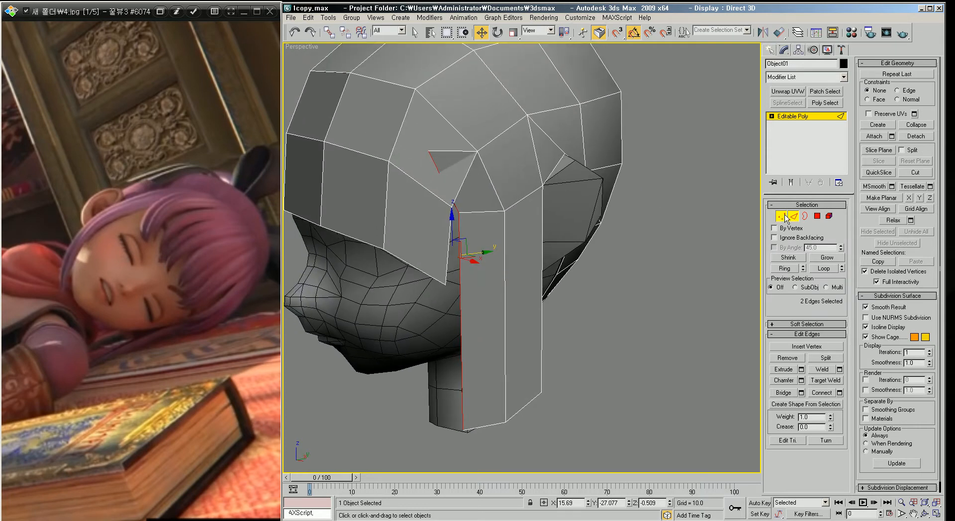
# Step: Target Weld the hair strip's top vertices onto the hair shell's border vertices to join the strip to the shell
pyautogui.click(784, 216)
pyautogui.click(430, 152)
pyautogui.scroll(5, 487, 150)
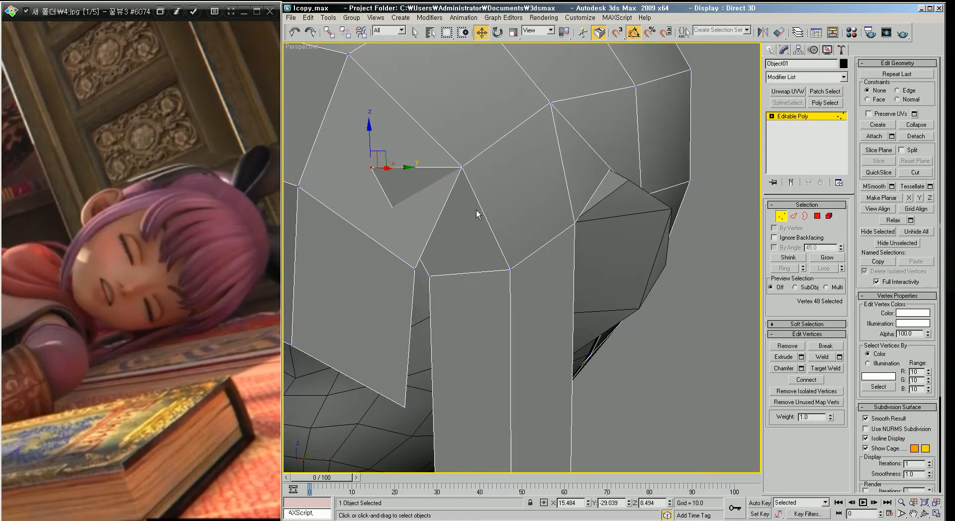
pyautogui.moveTo(425, 169); pyautogui.dragTo(439, 229, button='middle')
pyautogui.click(825, 369)
pyautogui.moveTo(416, 218); pyautogui.dragTo(506, 211)
pyautogui.moveTo(563, 274); pyautogui.dragTo(543, 260, button='middle')
pyautogui.scroll(-5, 559, 258)
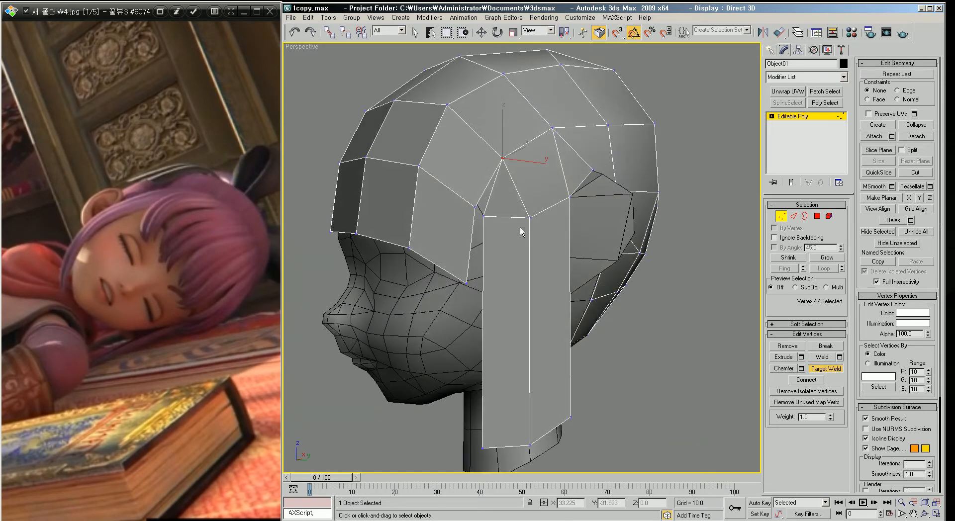
pyautogui.keyDown('alt'); pyautogui.moveTo(500, 196); pyautogui.dragTo(513, 207, button='middle'); pyautogui.keyUp('alt')
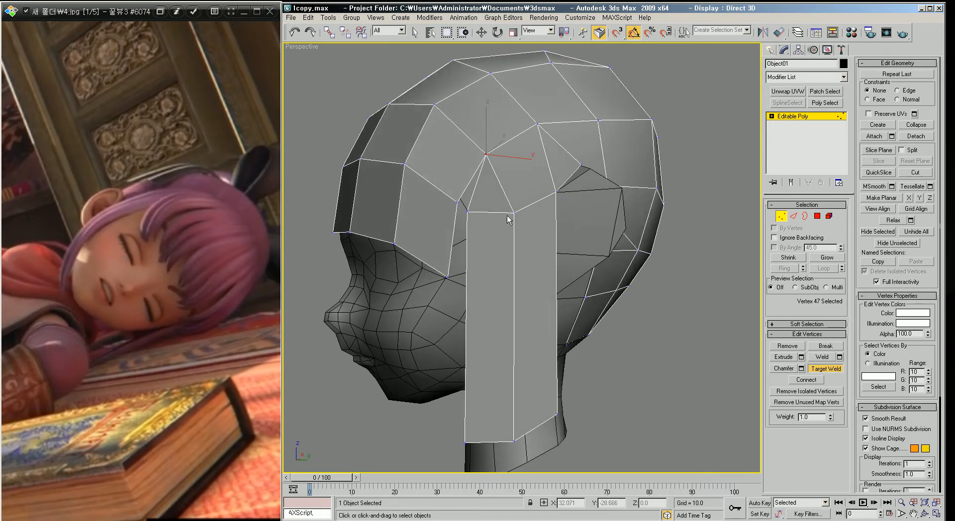
pyautogui.moveTo(463, 210); pyautogui.dragTo(458, 203)
pyautogui.keyDown('alt'); pyautogui.moveTo(540, 258); pyautogui.dragTo(528, 194, button='middle'); pyautogui.keyUp('alt')
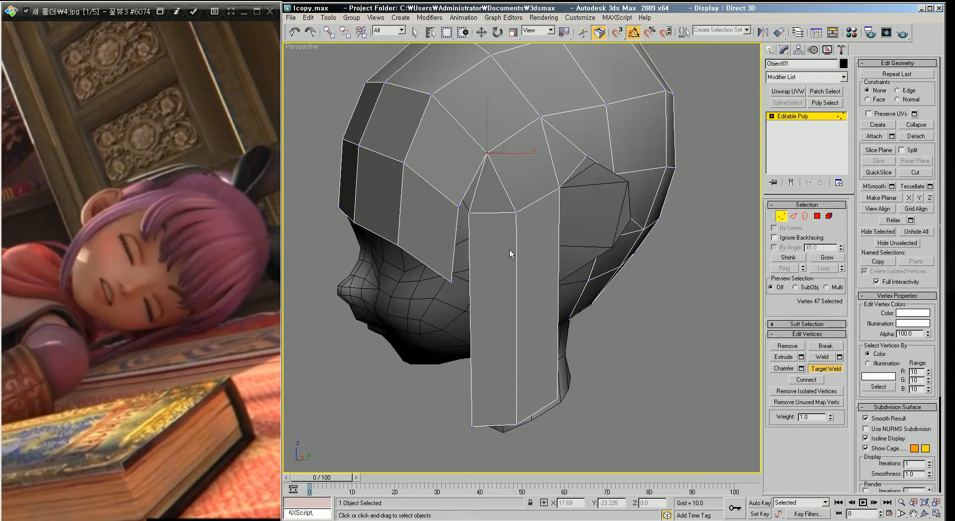
pyautogui.keyDown('alt'); pyautogui.moveTo(527, 209); pyautogui.dragTo(500, 194, button='middle'); pyautogui.keyUp('alt')
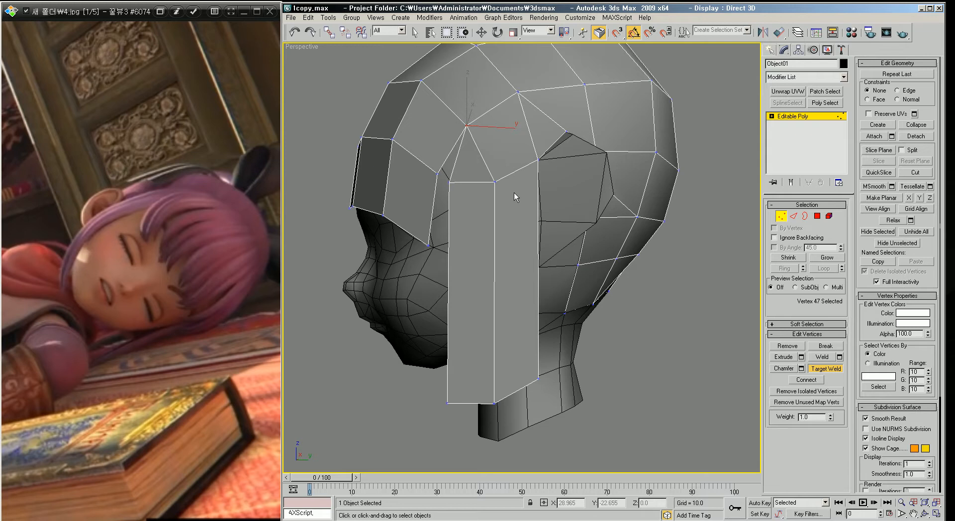
pyautogui.keyDown('alt'); pyautogui.moveTo(528, 220); pyautogui.dragTo(530, 345, button='middle'); pyautogui.keyUp('alt')
# Step: Select and move hair-strip edges to adjust the strip's position and angle beside the face
pyautogui.press('2')
pyautogui.press('w')
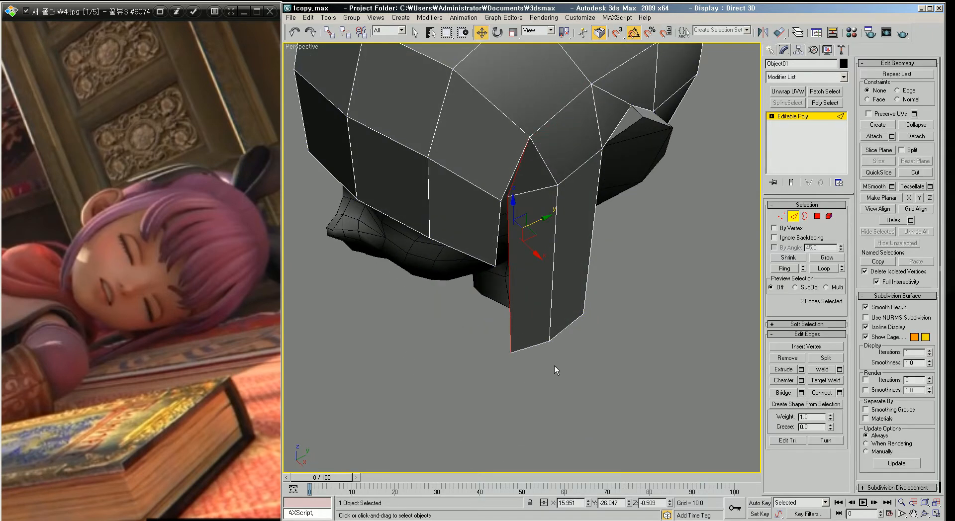
pyautogui.click(509, 299)
pyautogui.moveTo(522, 301); pyautogui.dragTo(522, 302)
pyautogui.keyDown('alt'); pyautogui.moveTo(525, 339); pyautogui.dragTo(592, 302, button='middle'); pyautogui.keyUp('alt')
pyautogui.scroll(-5, 512, 279)
pyautogui.scroll(3, 636, 274)
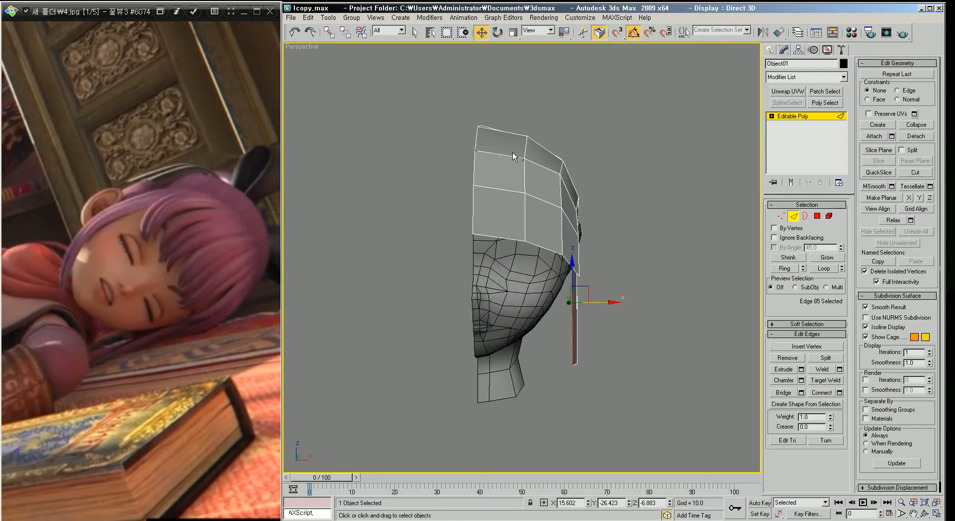
pyautogui.moveTo(565, 176); pyautogui.dragTo(529, 211, button='middle')
pyautogui.scroll(2, 529, 211)
pyautogui.scroll(-2, 545, 208)
pyautogui.scroll(2, 551, 243)
pyautogui.moveTo(529, 246); pyautogui.dragTo(530, 226, button='middle')
pyautogui.scroll(-2, 529, 226)
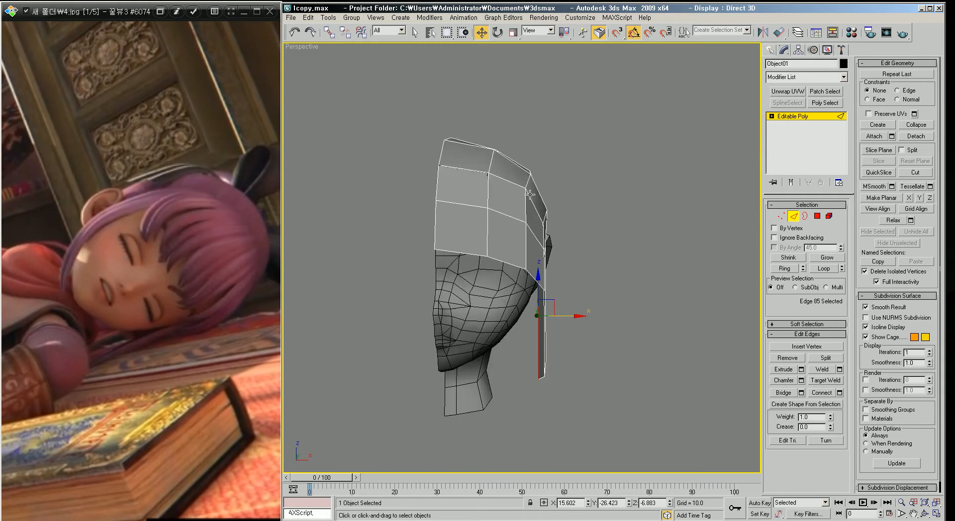
pyautogui.scroll(-2, 528, 220)
pyautogui.keyDown('alt'); pyautogui.moveTo(540, 243); pyautogui.dragTo(573, 247, button='middle'); pyautogui.keyUp('alt')
pyautogui.scroll(2, 495, 258)
pyautogui.keyDown('alt'); pyautogui.moveTo(655, 213); pyautogui.dragTo(581, 285, button='middle'); pyautogui.keyUp('alt')
pyautogui.moveTo(453, 198); pyautogui.dragTo(494, 214, button='middle')
pyautogui.scroll(-2, 495, 210)
pyautogui.click(587, 207)
pyautogui.moveTo(573, 219); pyautogui.dragTo(569, 255, button='middle')
# Step: Flip through and zoom into the character reference pictures to study the hairstyle
pyautogui.click(215, 229)
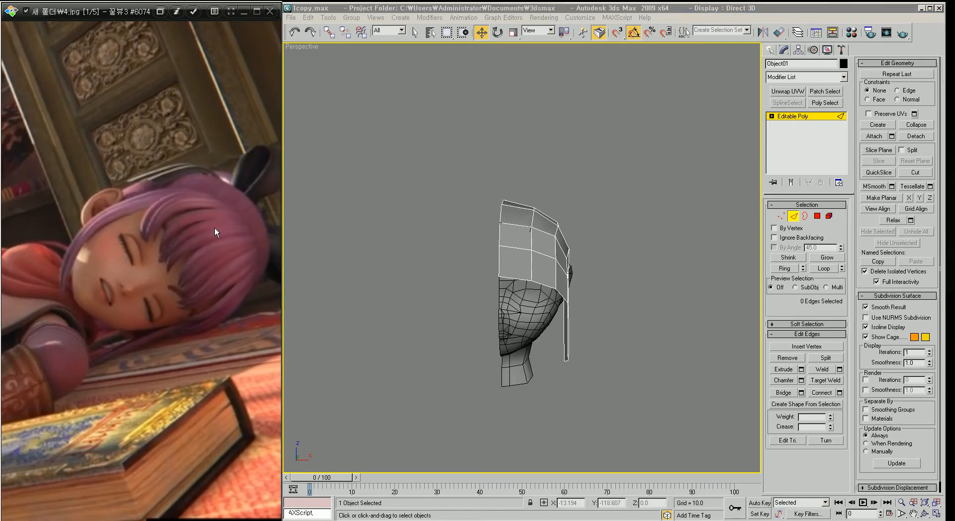
pyautogui.press('Right')
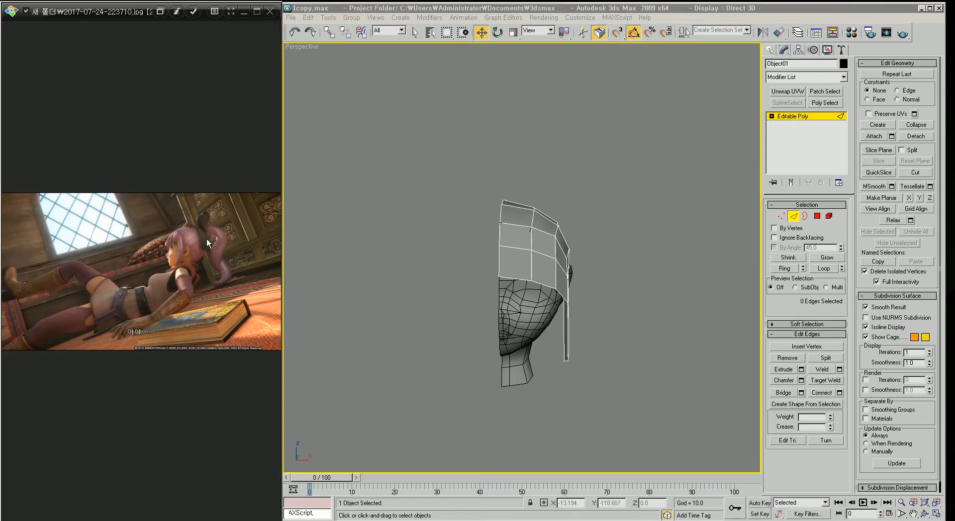
pyautogui.scroll(3, 216, 258)
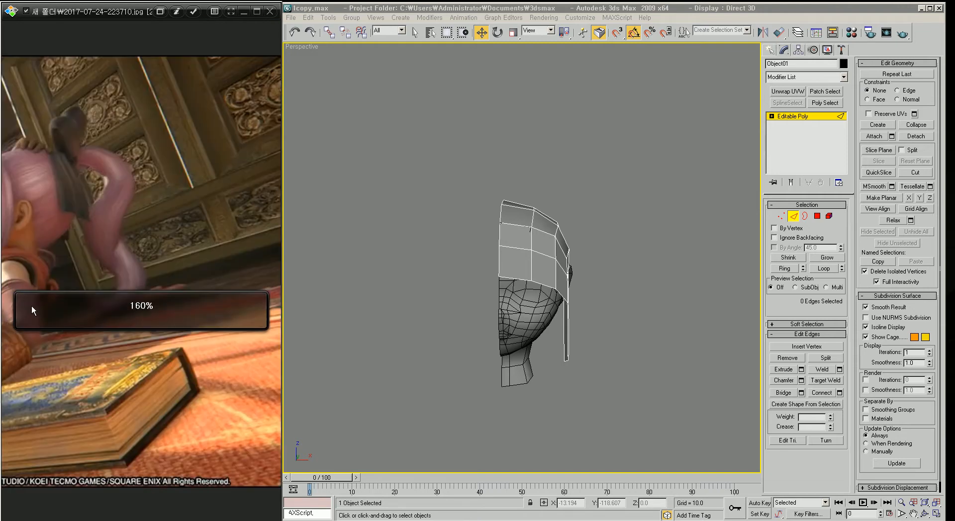
pyautogui.press('Right')
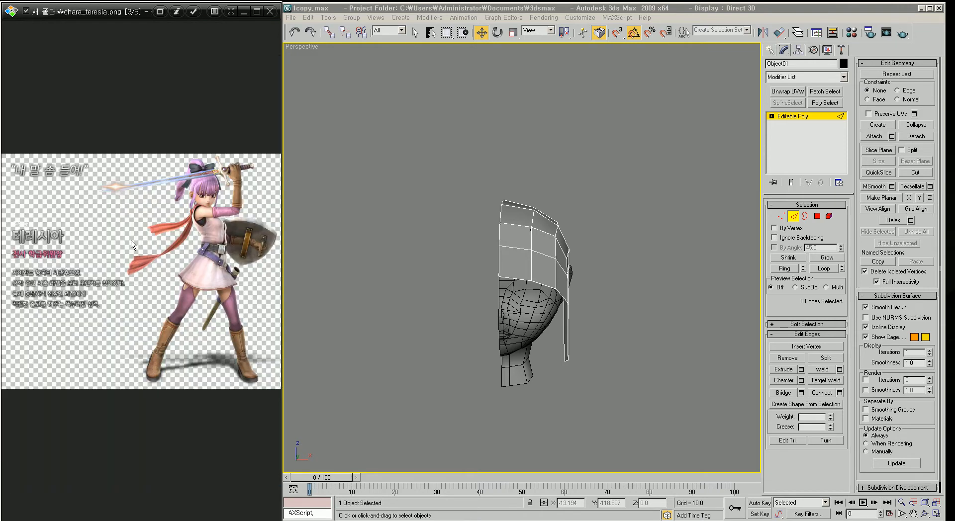
pyautogui.press('Right')
pyautogui.press('Right')
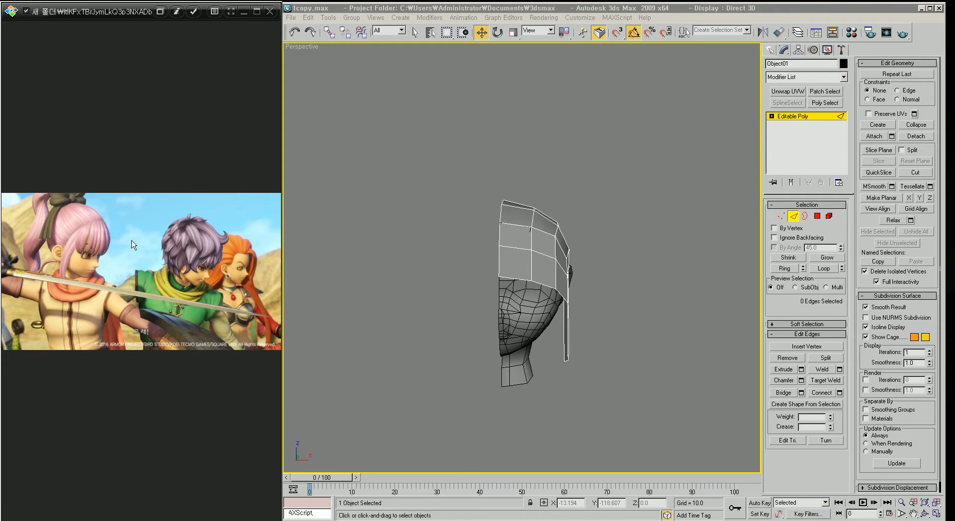
pyautogui.scroll(5, 102, 188)
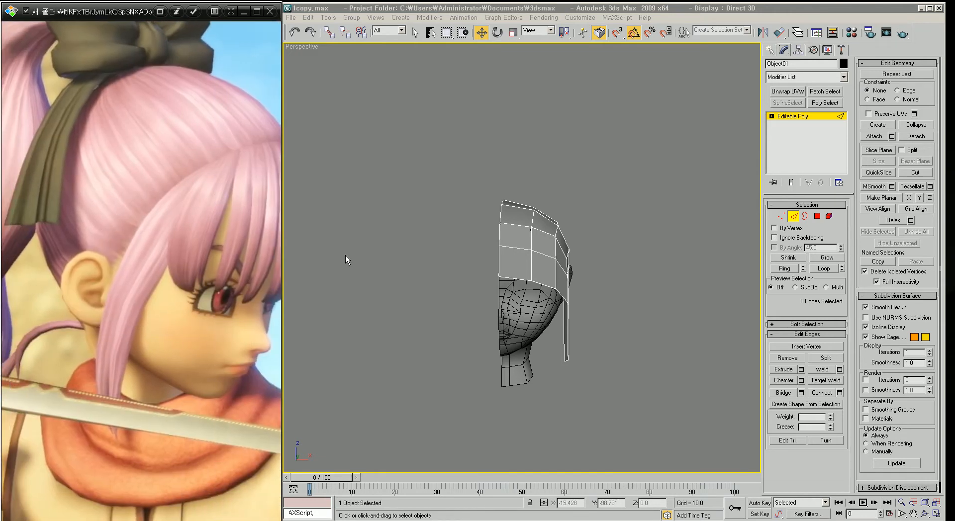
pyautogui.scroll(4, 556, 289)
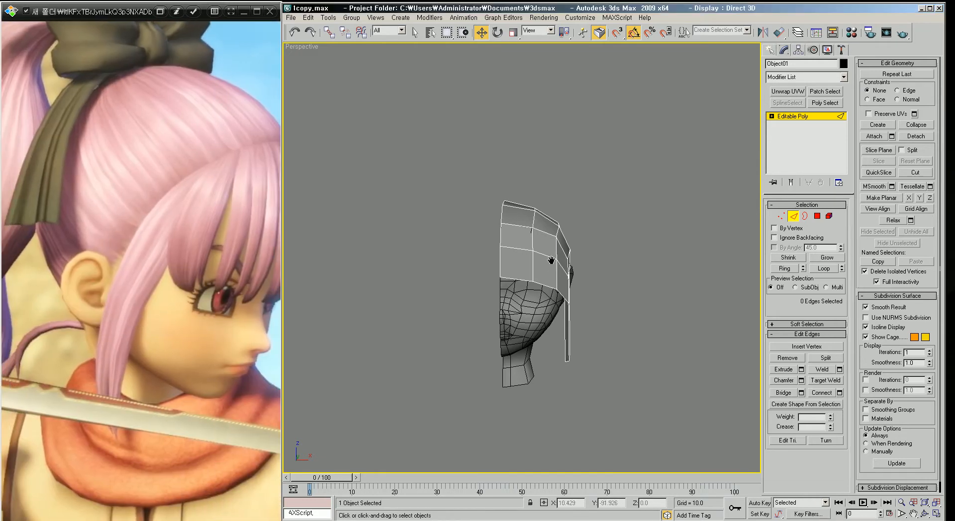
pyautogui.click(793, 216)
pyautogui.click(771, 50)
pyautogui.scroll(-2, 547, 262)
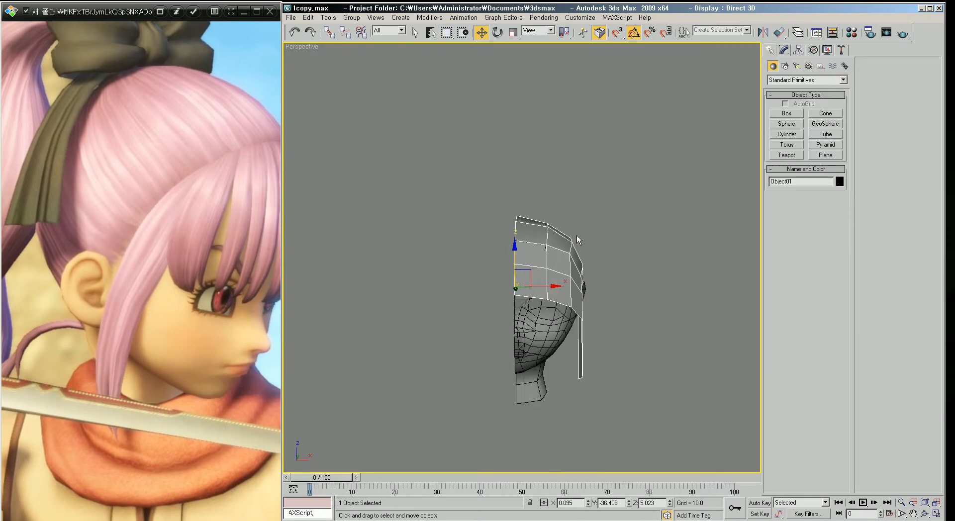
pyautogui.click(786, 113)
pyautogui.scroll(5, 532, 252)
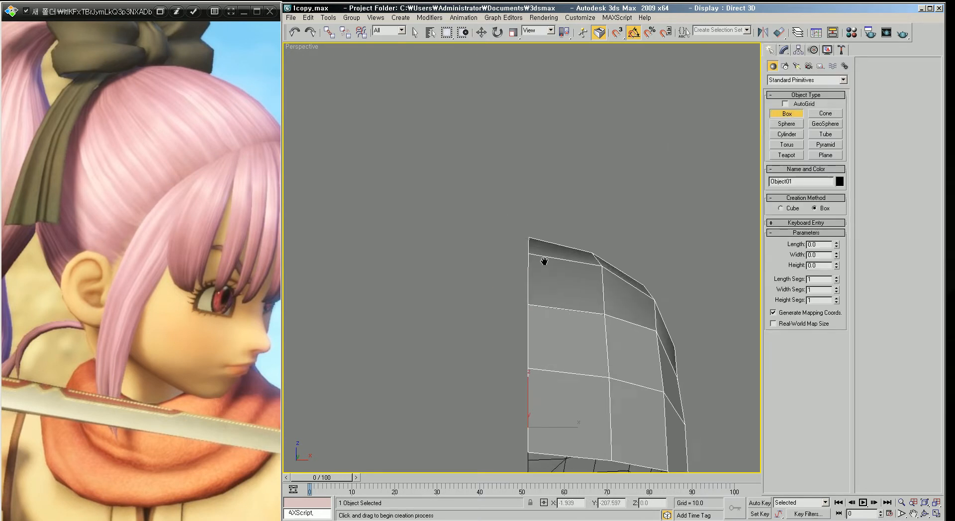
pyautogui.moveTo(488, 172); pyautogui.dragTo(550, 245)
pyautogui.click(545, 179)
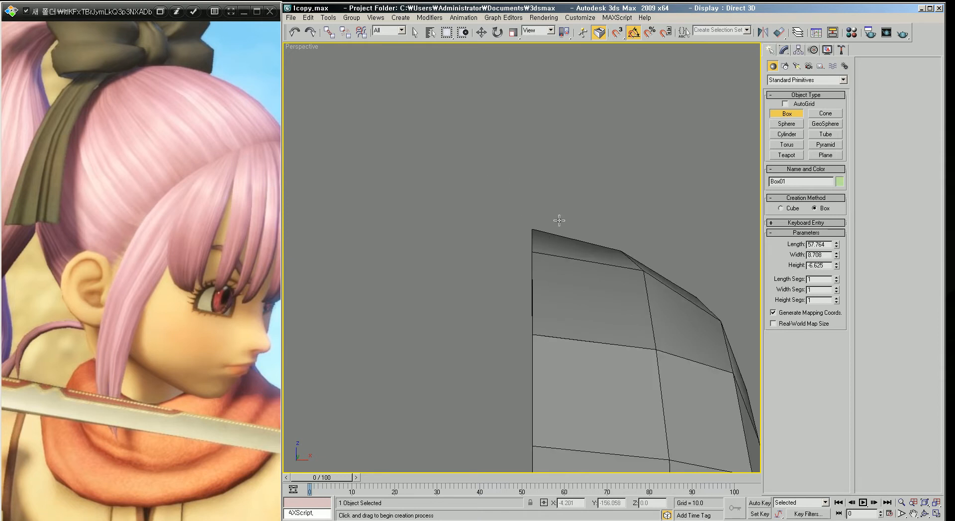
pyautogui.hotkey('ctrl', 'z')
# Step: Create a box about 8.5 by 7.5 units above the head in the Front view
pyautogui.press('f')
pyautogui.scroll(-4, 589, 211)
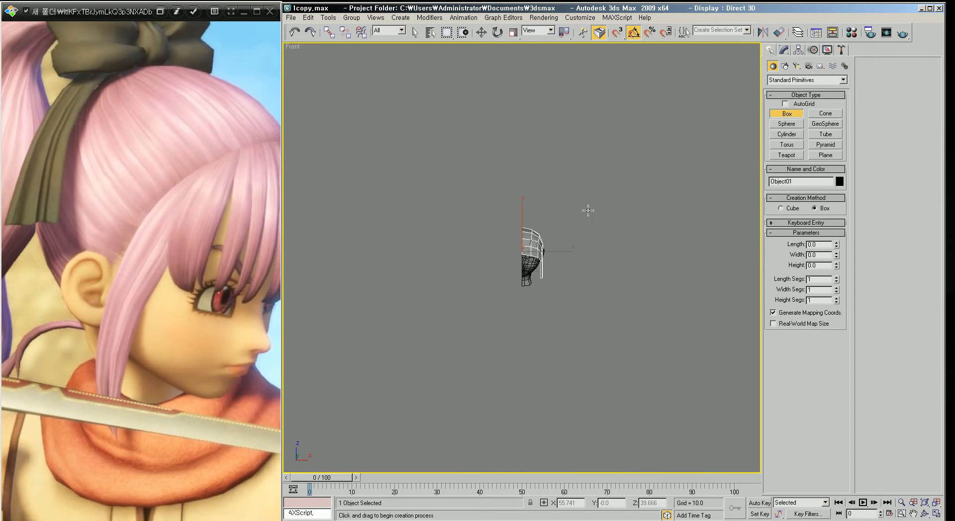
pyautogui.press('z')
pyautogui.moveTo(568, 198); pyautogui.dragTo(613, 255, button='middle')
pyautogui.scroll(-4, 613, 255)
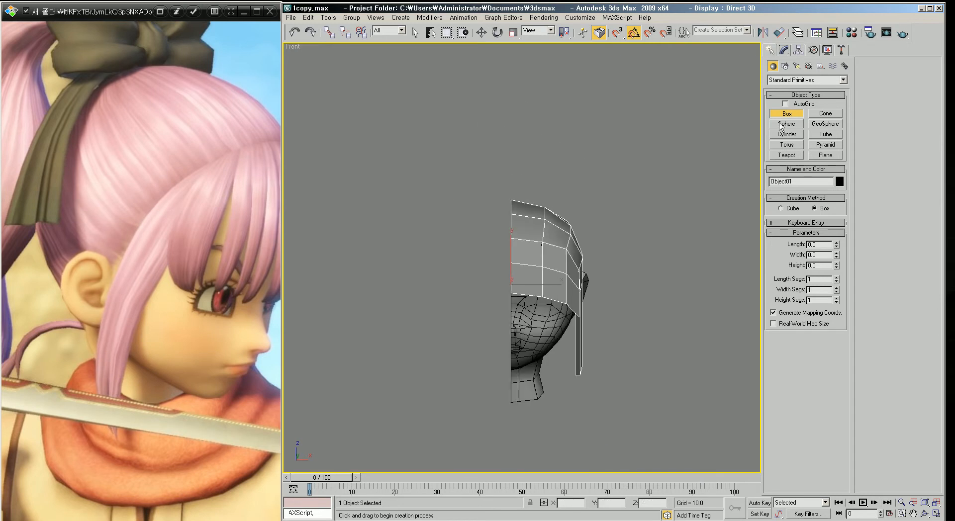
pyautogui.scroll(4, 520, 159)
pyautogui.moveTo(467, 188); pyautogui.dragTo(529, 257)
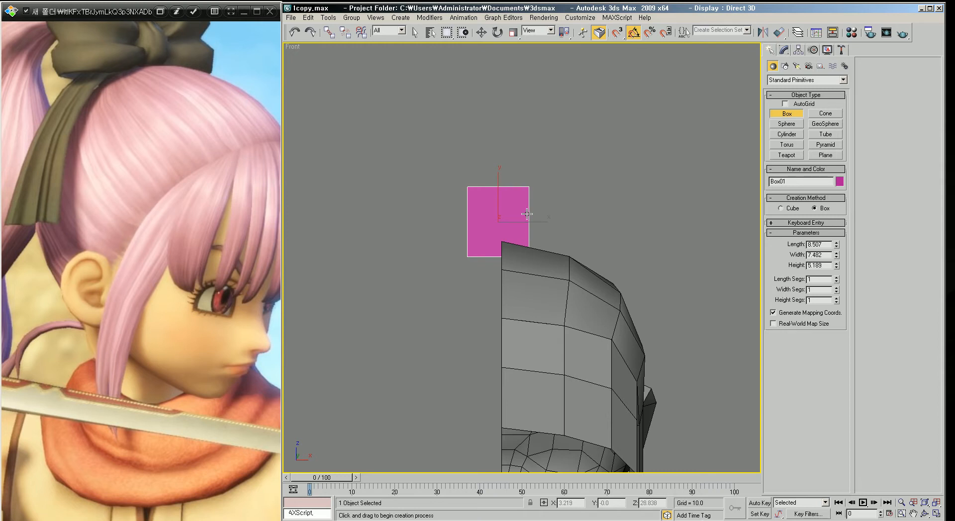
pyautogui.scroll(-4, 523, 224)
pyautogui.scroll(-10, 553, 228)
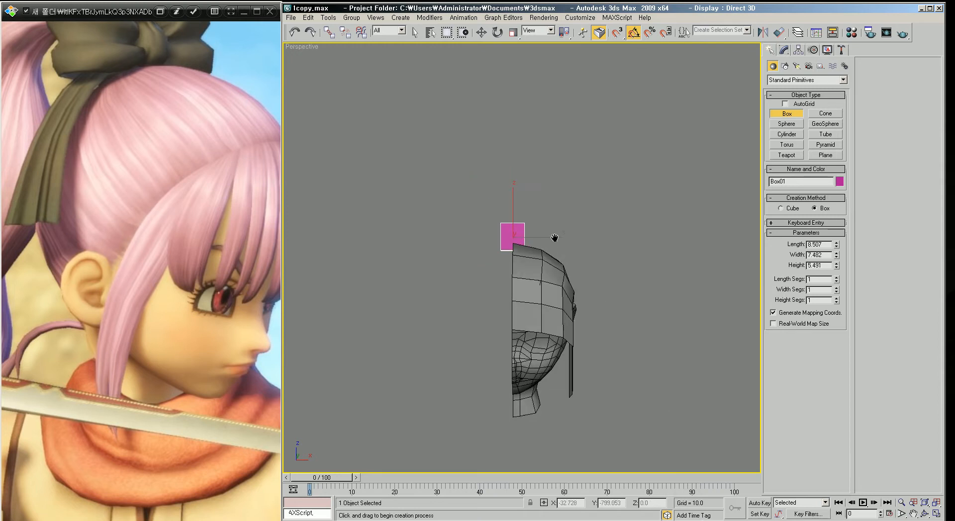
# Step: Move the box down so it sits on top of the head
pyautogui.keyDown('alt'); pyautogui.moveTo(552, 181); pyautogui.dragTo(543, 227, button='middle'); pyautogui.keyUp('alt')
pyautogui.press('w')
pyautogui.moveTo(542, 230); pyautogui.dragTo(531, 250)
pyautogui.keyDown('alt'); pyautogui.moveTo(532, 250); pyautogui.dragTo(515, 271, button='middle'); pyautogui.keyUp('alt')
pyautogui.scroll(4, 473, 228)
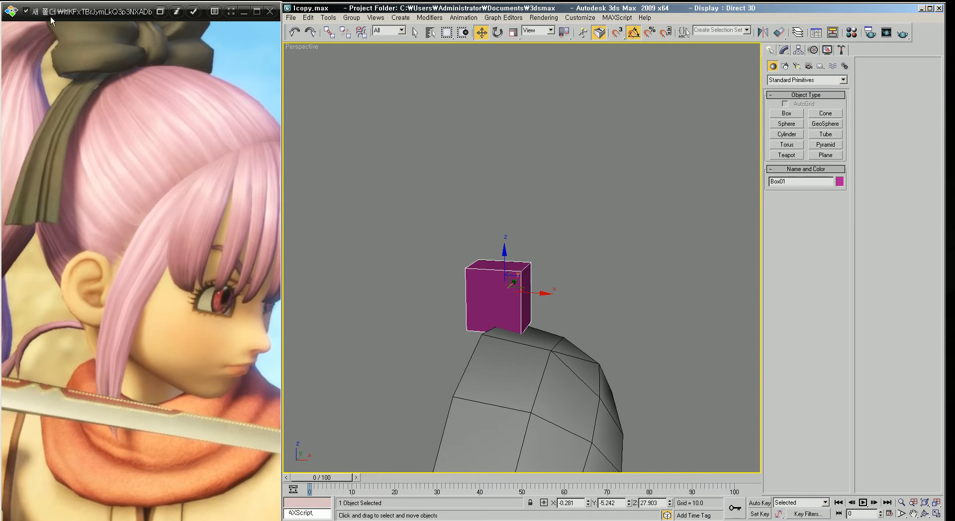
pyautogui.moveTo(591, 301); pyautogui.dragTo(538, 240, button='middle')
pyautogui.scroll(2, 577, 253)
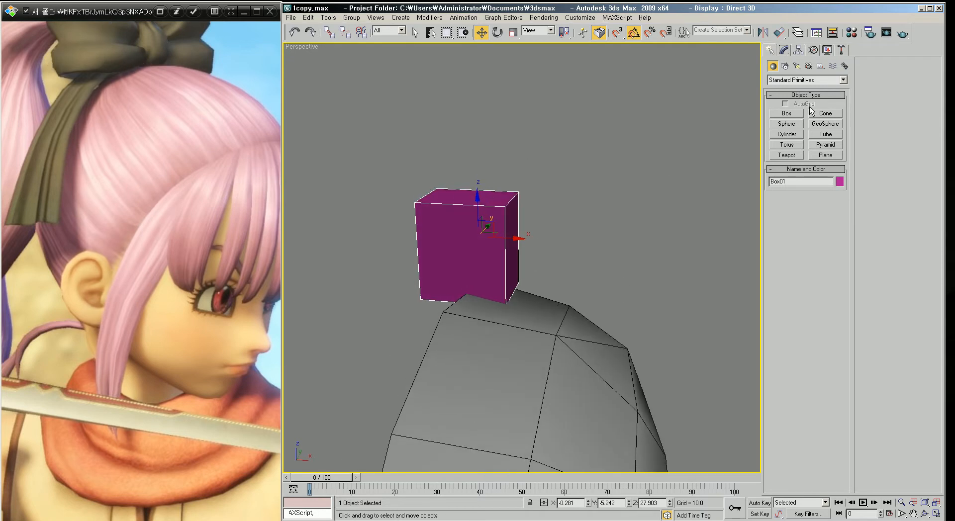
pyautogui.click(825, 156)
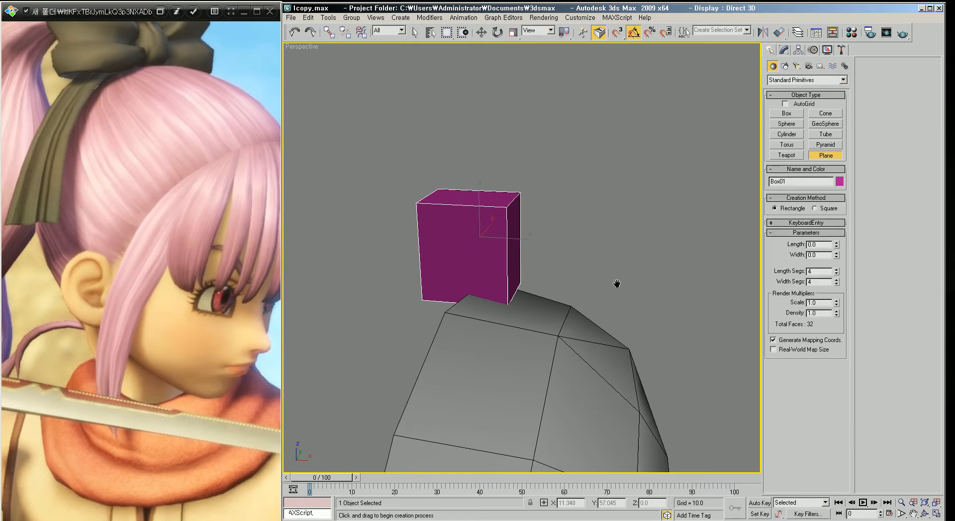
pyautogui.scroll(-3, 616, 279)
pyautogui.press('f')
pyautogui.scroll(5, 603, 268)
pyautogui.scroll(-2, 588, 249)
pyautogui.moveTo(572, 268); pyautogui.dragTo(481, 217, button='middle')
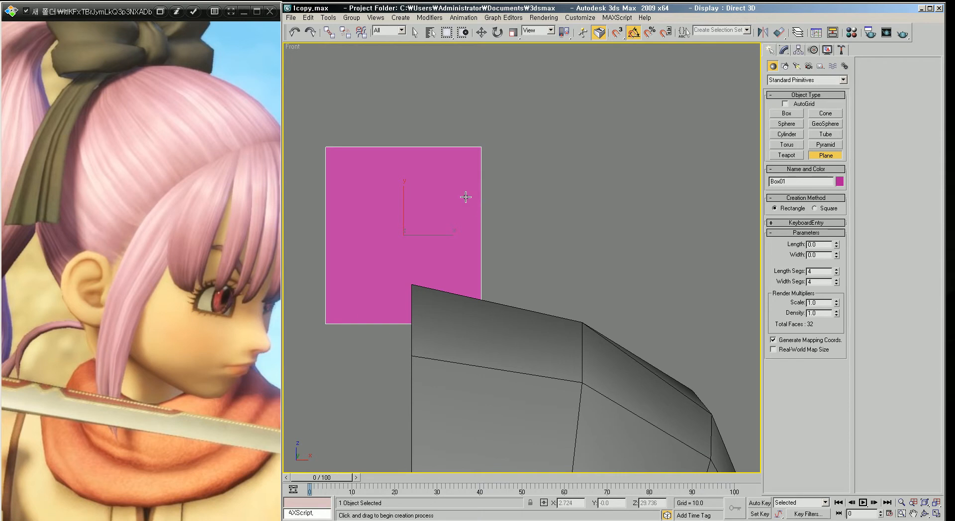
pyautogui.press('p')
pyautogui.moveTo(461, 181); pyautogui.dragTo(708, 309)
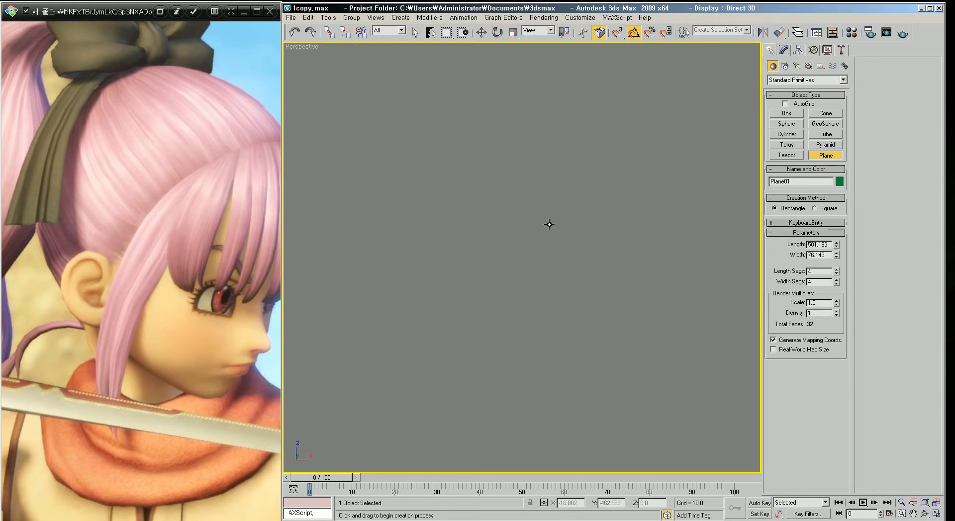
pyautogui.scroll(-6, 565, 248)
pyautogui.scroll(4, 565, 248)
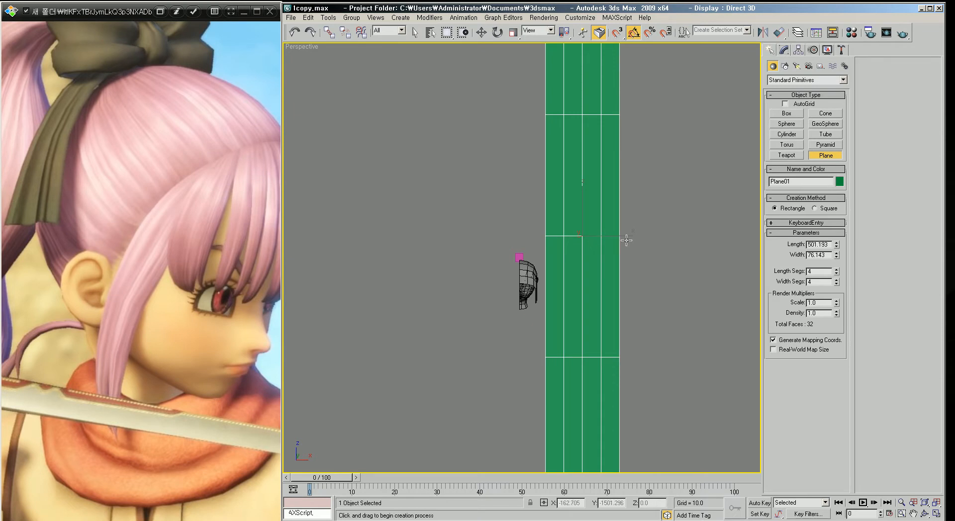
pyautogui.press('Delete')
# Step: Create a plane about 5.9 by 10 units beside the box in the Front view, with 1 length and 1 width segment
pyautogui.scroll(4, 577, 267)
pyautogui.moveTo(577, 266); pyautogui.dragTo(559, 241, button='middle')
pyautogui.press('f')
pyautogui.scroll(5, 559, 242)
pyautogui.scroll(2, 540, 218)
pyautogui.moveTo(522, 142); pyautogui.dragTo(599, 297, button='middle')
pyautogui.scroll(1, 539, 218)
pyautogui.scroll(1, 599, 297)
pyautogui.moveTo(605, 236); pyautogui.dragTo(534, 255, button='middle')
pyautogui.scroll(1, 534, 255)
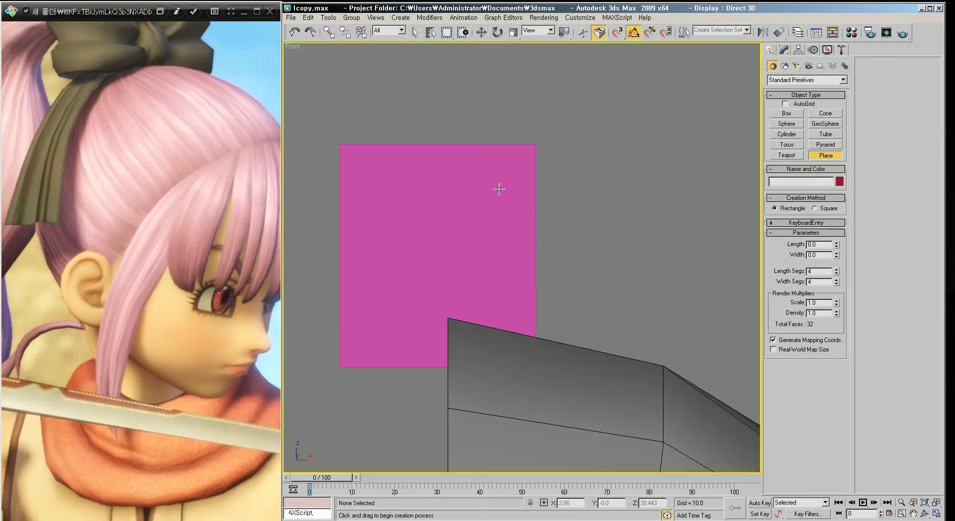
pyautogui.moveTo(489, 189); pyautogui.dragTo(751, 342)
pyautogui.moveTo(657, 330); pyautogui.dragTo(590, 320, button='middle')
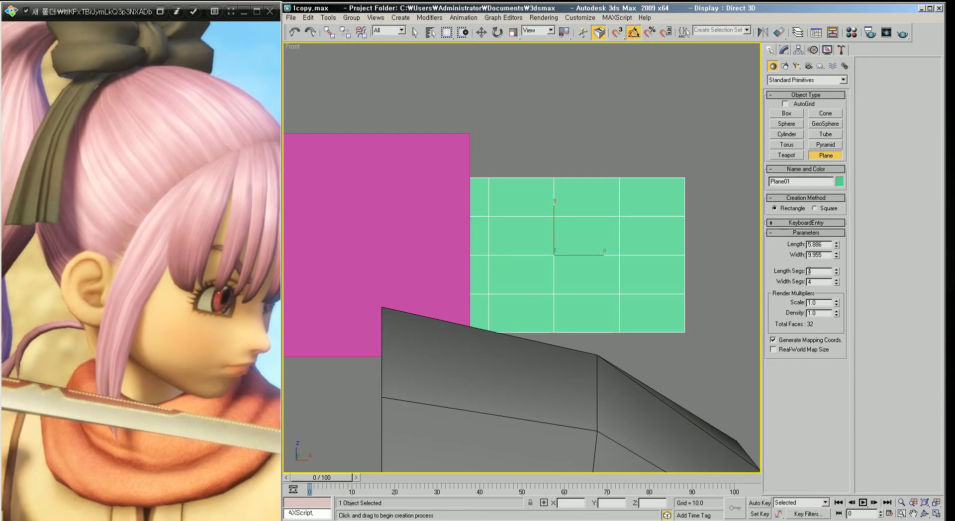
pyautogui.press('Tab')
pyautogui.write('1')
pyautogui.press('Tab')
pyautogui.scroll(-2, 626, 289)
pyautogui.moveTo(586, 239); pyautogui.dragTo(544, 224, button='middle')
pyautogui.moveTo(546, 278); pyautogui.dragTo(548, 264, button='middle')
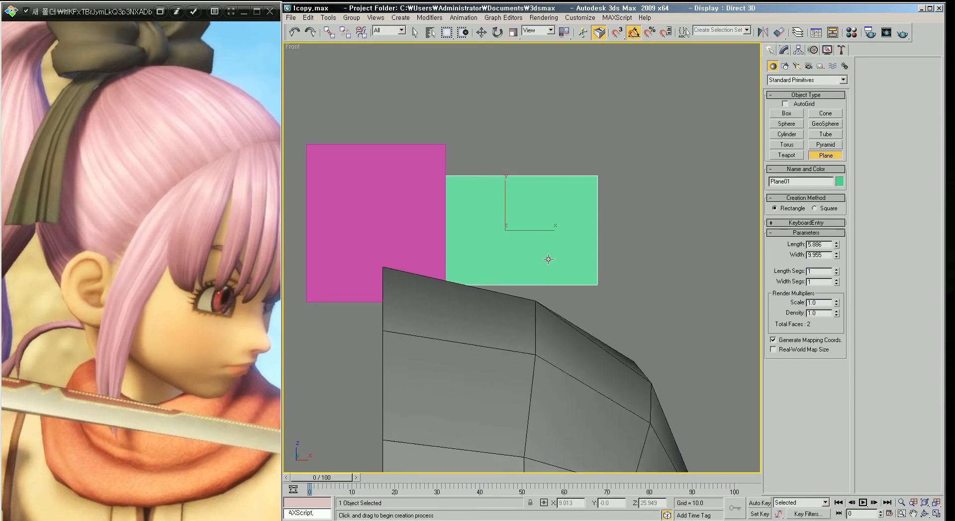
# Step: Move the plane up slightly and convert it to Editable Poly
pyautogui.press('w')
pyautogui.moveTo(505, 205); pyautogui.dragTo(505, 195)
pyautogui.rightClick(495, 211)
pyautogui.moveTo(522, 305)
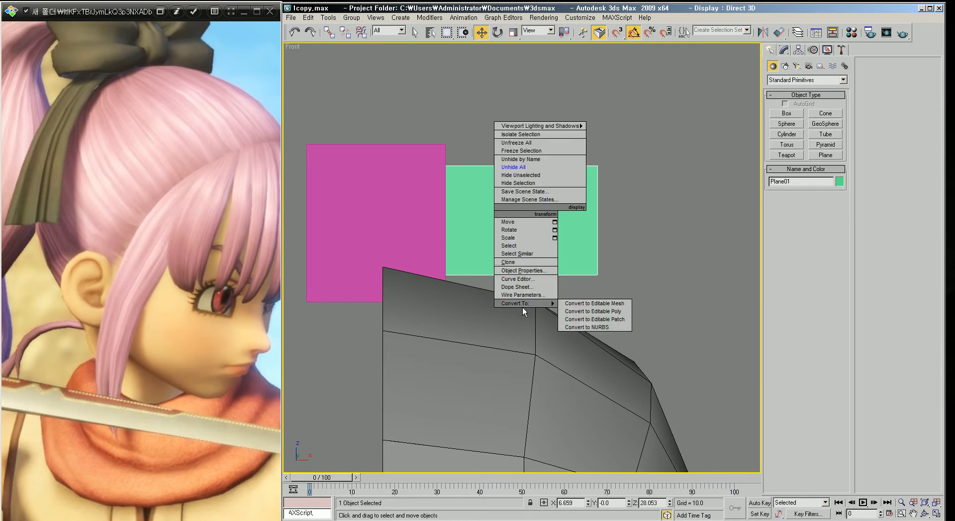
pyautogui.click(593, 311)
pyautogui.scroll(-4, 558, 271)
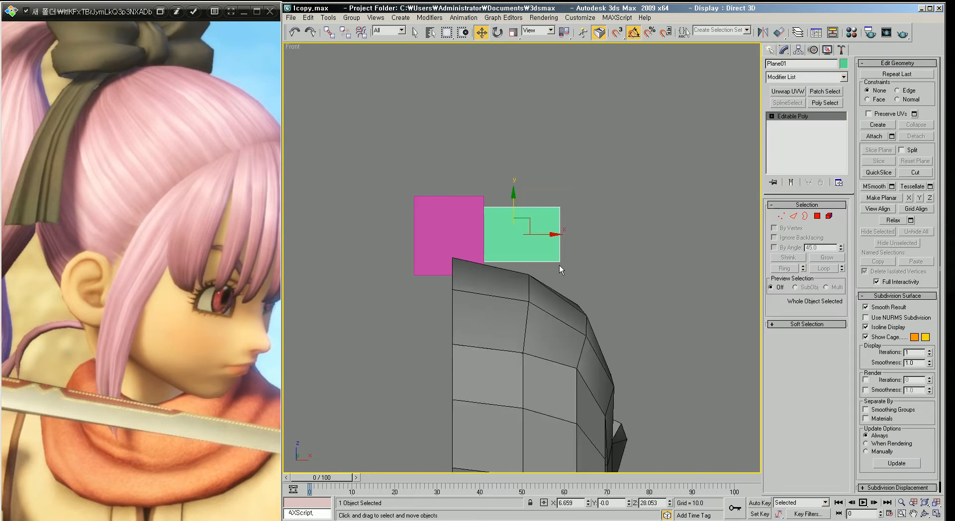
# Step: Select an edge of the plane in edge mode and drag it out to extend the plane into an angled strip
pyautogui.press('p')
pyautogui.scroll(-5, 562, 266)
pyautogui.keyDown('alt'); pyautogui.moveTo(559, 268); pyautogui.dragTo(504, 305, button='middle'); pyautogui.keyUp('alt')
pyautogui.moveTo(553, 236); pyautogui.dragTo(509, 288)
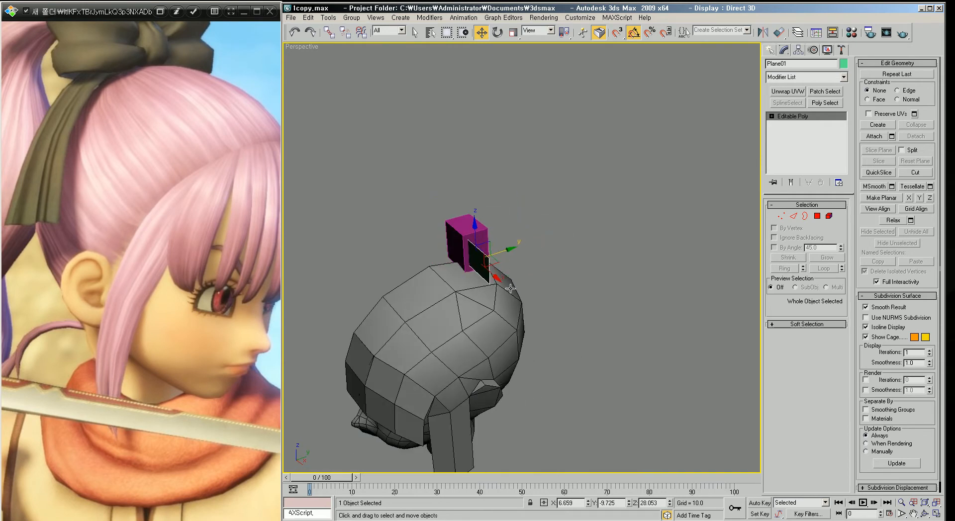
pyautogui.scroll(4, 509, 287)
pyautogui.keyDown('alt'); pyautogui.moveTo(433, 342); pyautogui.dragTo(498, 276, button='middle'); pyautogui.keyUp('alt')
pyautogui.press('2')
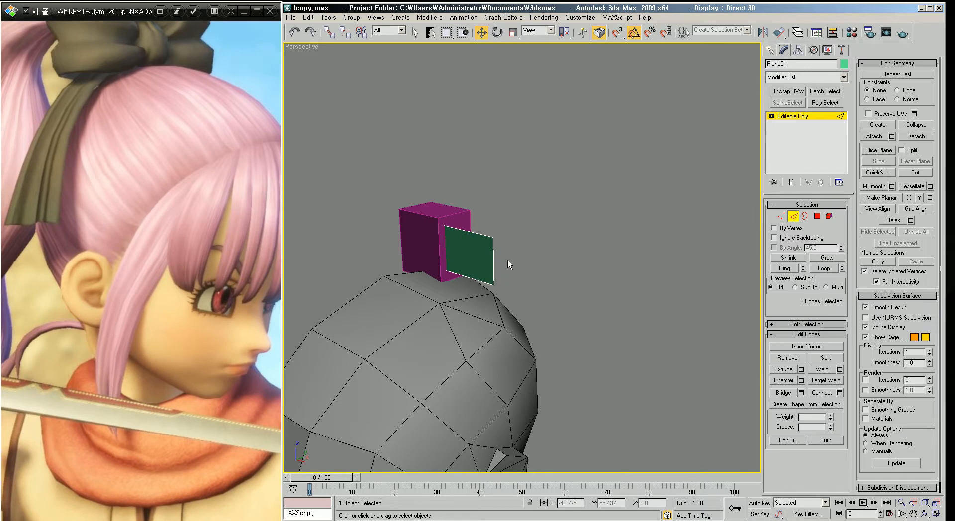
pyautogui.click(493, 262)
pyautogui.keyDown('alt'); pyautogui.moveTo(493, 261); pyautogui.dragTo(562, 270, button='middle'); pyautogui.keyUp('alt')
pyautogui.scroll(3, 568, 259)
pyautogui.moveTo(555, 257); pyautogui.dragTo(470, 182)
pyautogui.keyDown('alt'); pyautogui.moveTo(538, 233); pyautogui.dragTo(540, 273, button='middle'); pyautogui.keyUp('alt')
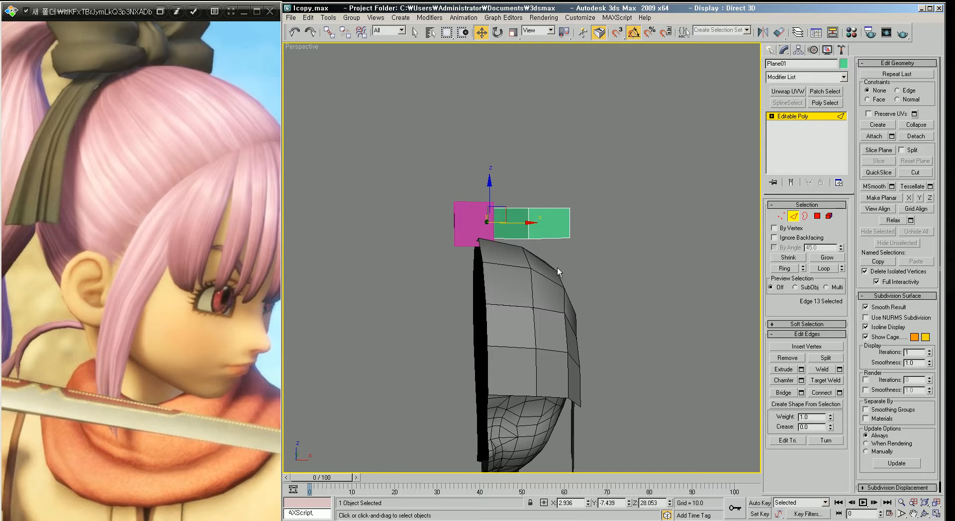
# Step: Orbit and zoom around the box and plane strip to inspect their shape above the head
pyautogui.scroll(-3, 508, 277)
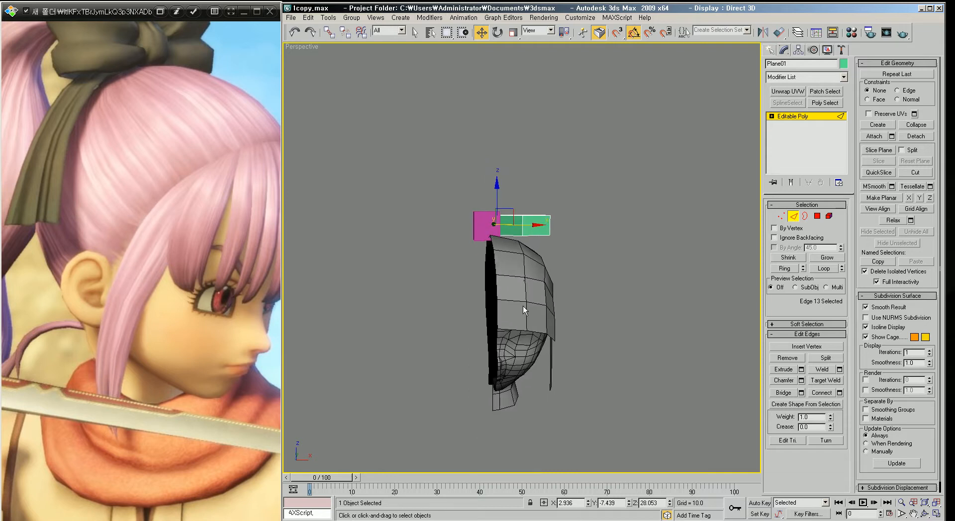
pyautogui.scroll(2, 532, 300)
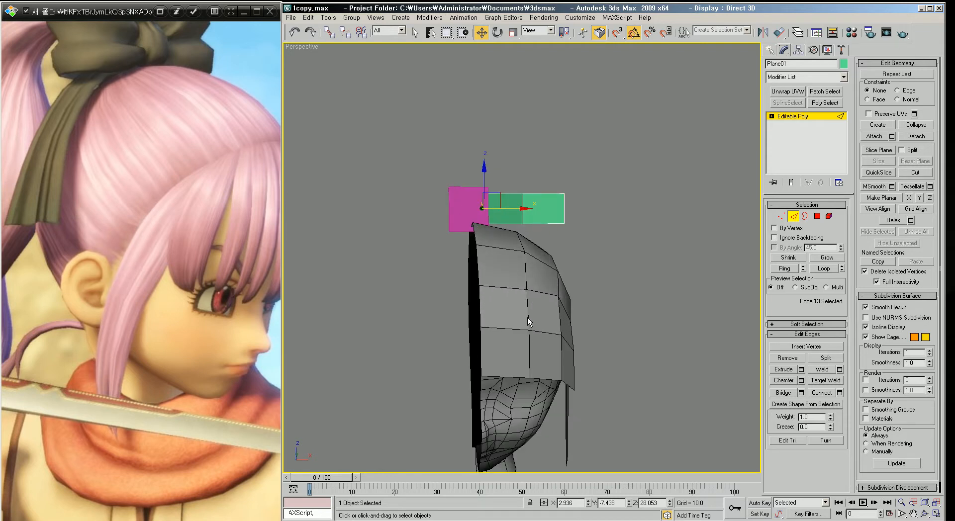
pyautogui.keyDown('alt'); pyautogui.moveTo(532, 306); pyautogui.dragTo(524, 261, button='middle'); pyautogui.keyUp('alt')
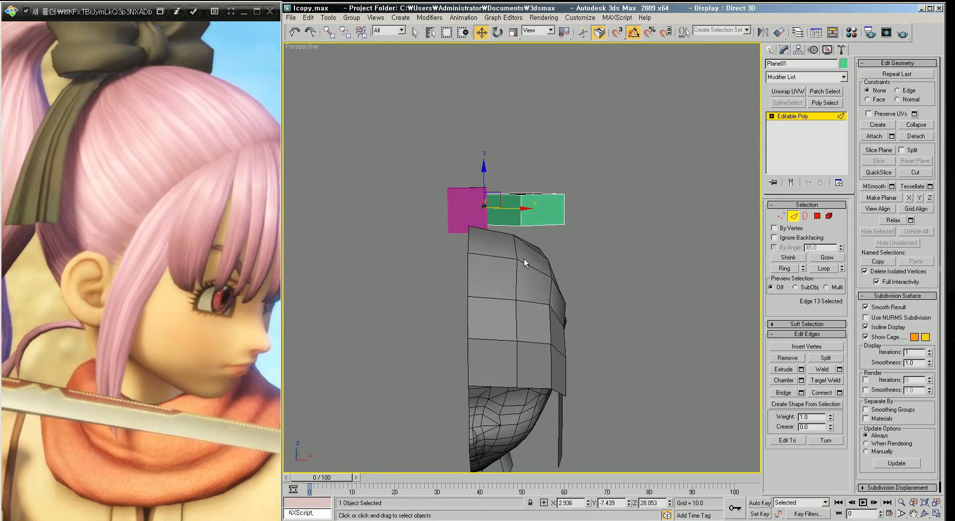
pyautogui.scroll(5, 524, 259)
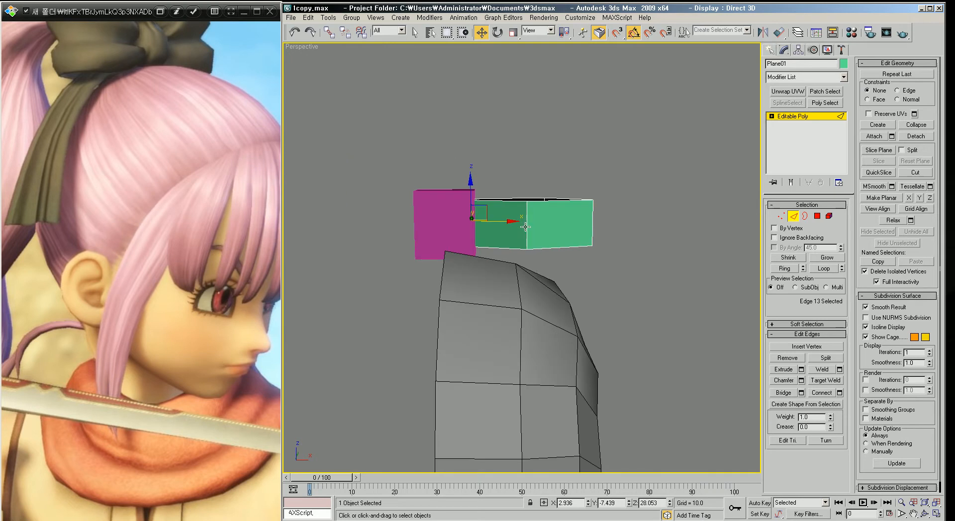
pyautogui.moveTo(526, 223); pyautogui.dragTo(539, 251, button='middle')
pyautogui.scroll(3, 540, 253)
pyautogui.scroll(-3, 540, 254)
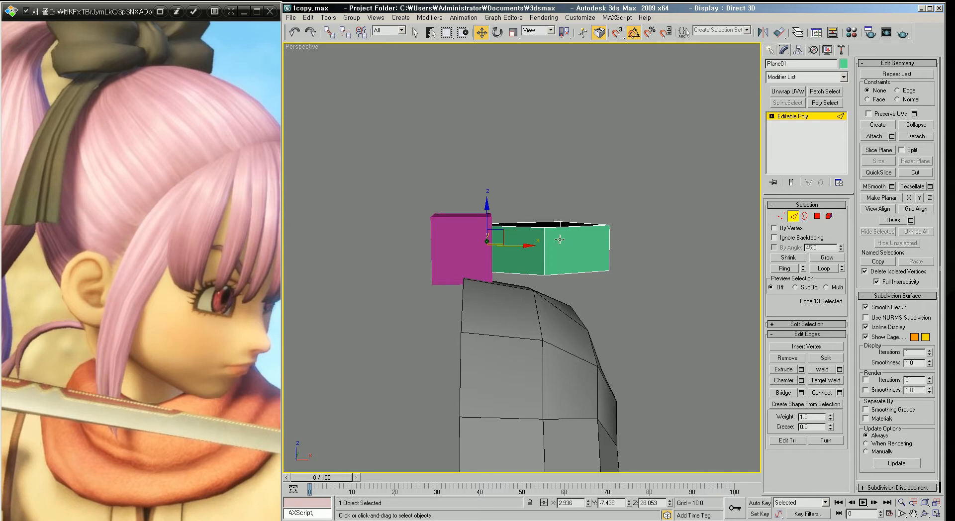
pyautogui.scroll(-2, 561, 238)
pyautogui.click(634, 228)
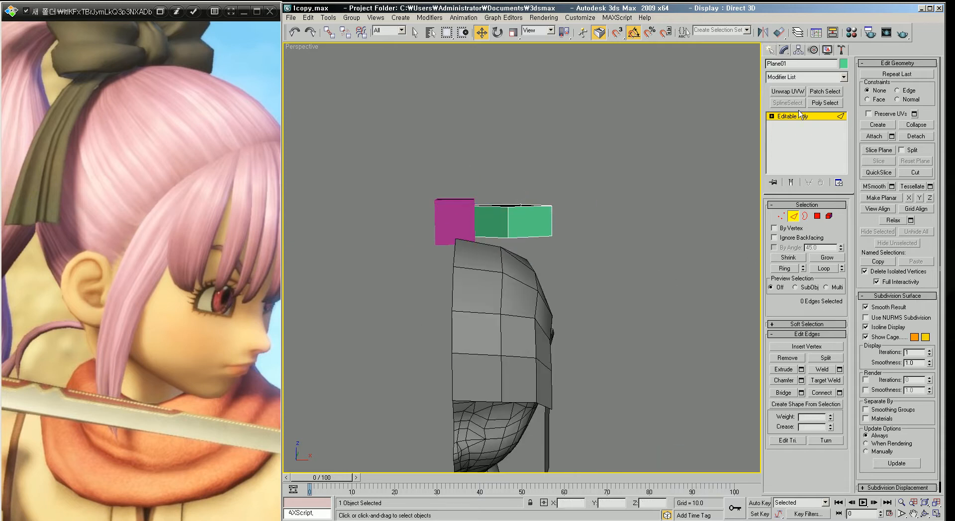
# Step: Move the plane strip slightly upward in the Top view
pyautogui.click(770, 49)
pyautogui.click(824, 155)
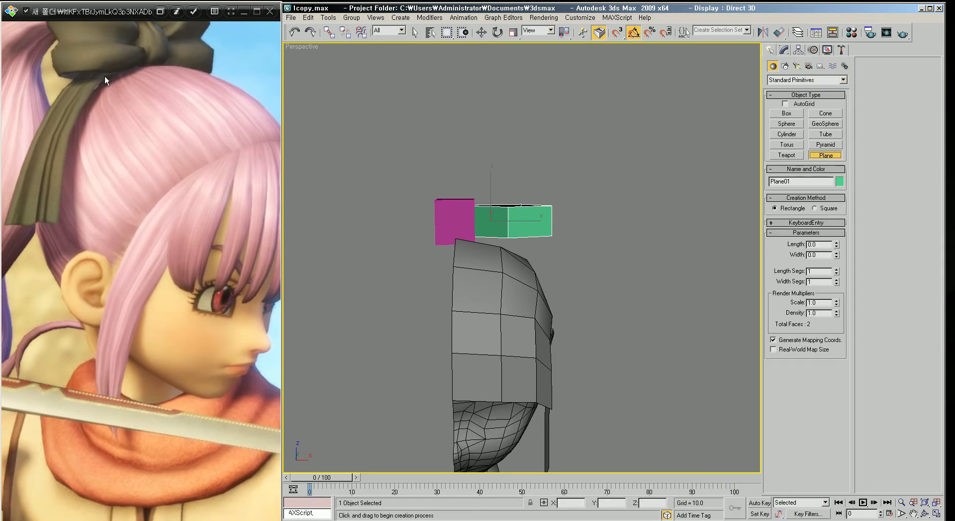
pyautogui.keyDown('alt'); pyautogui.moveTo(538, 274); pyautogui.dragTo(518, 292, button='middle'); pyautogui.keyUp('alt')
pyautogui.press('t')
pyautogui.scroll(8, 538, 266)
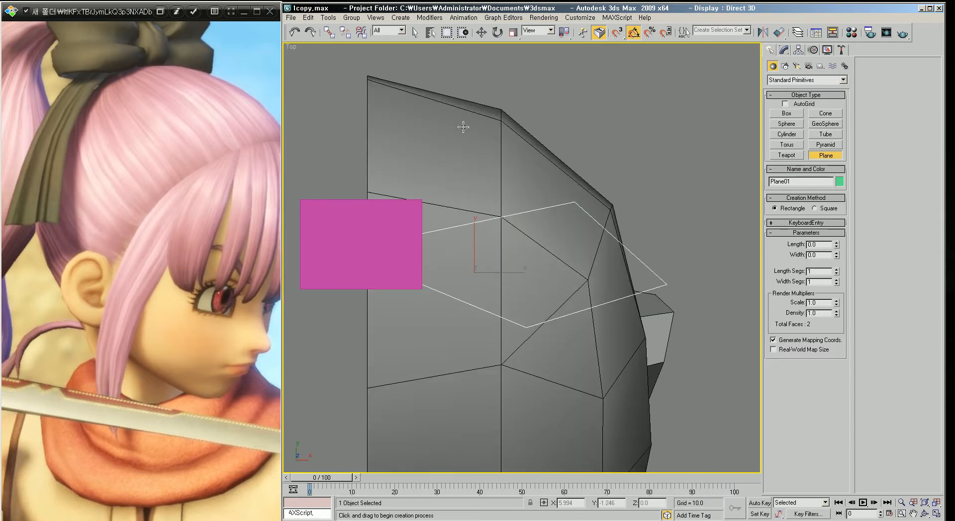
pyautogui.click(482, 33)
pyautogui.moveTo(476, 255); pyautogui.dragTo(476, 242)
pyautogui.press('F3')
pyautogui.press('F3')
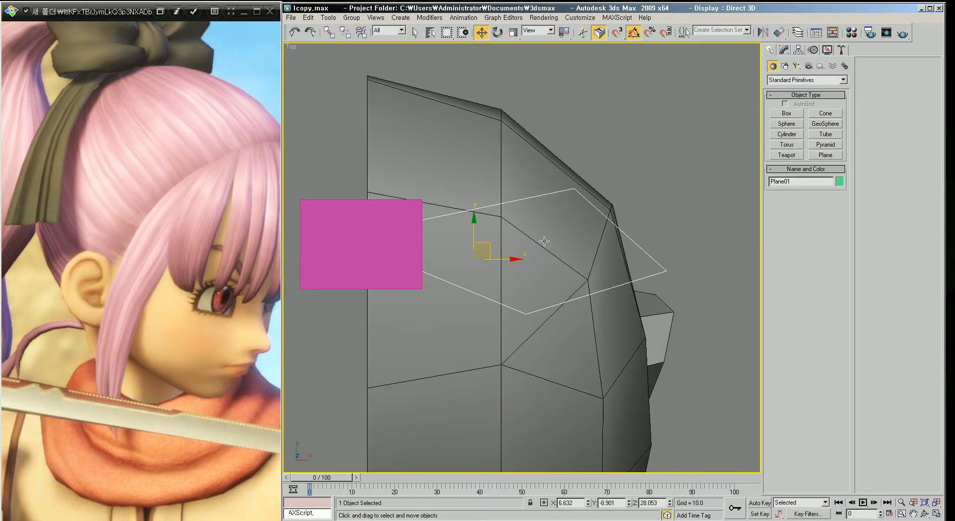
# Step: Create a second plane about 3.7 by 7.9 units over the head in the Top view
pyautogui.click(652, 202)
pyautogui.press('p')
pyautogui.press('t')
pyautogui.press('p')
pyautogui.press('t')
pyautogui.scroll(6, 590, 206)
pyautogui.scroll(2, 613, 253)
pyautogui.click(824, 155)
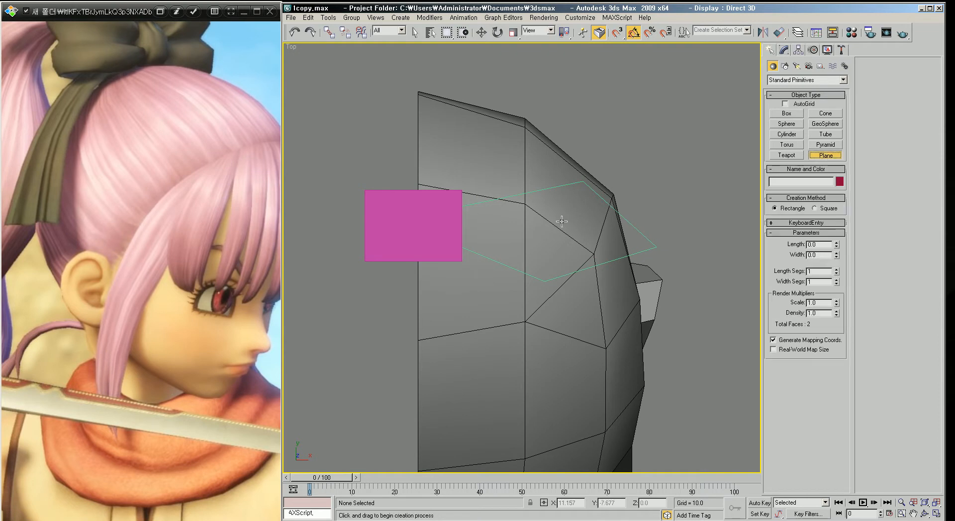
pyautogui.scroll(1, 551, 223)
pyautogui.scroll(1, 469, 222)
pyautogui.scroll(-1, 473, 219)
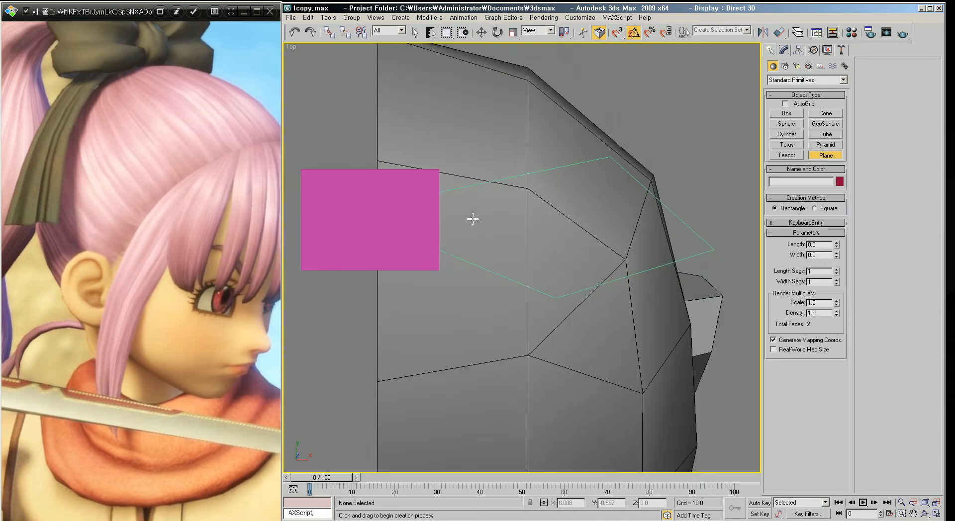
pyautogui.moveTo(420, 195); pyautogui.dragTo(565, 263)
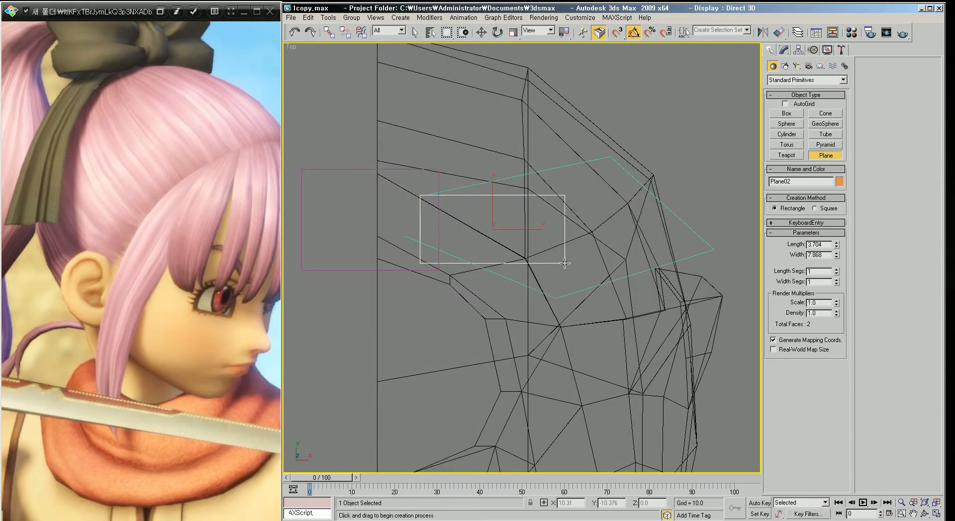
pyautogui.moveTo(479, 267); pyautogui.dragTo(476, 263, button='middle')
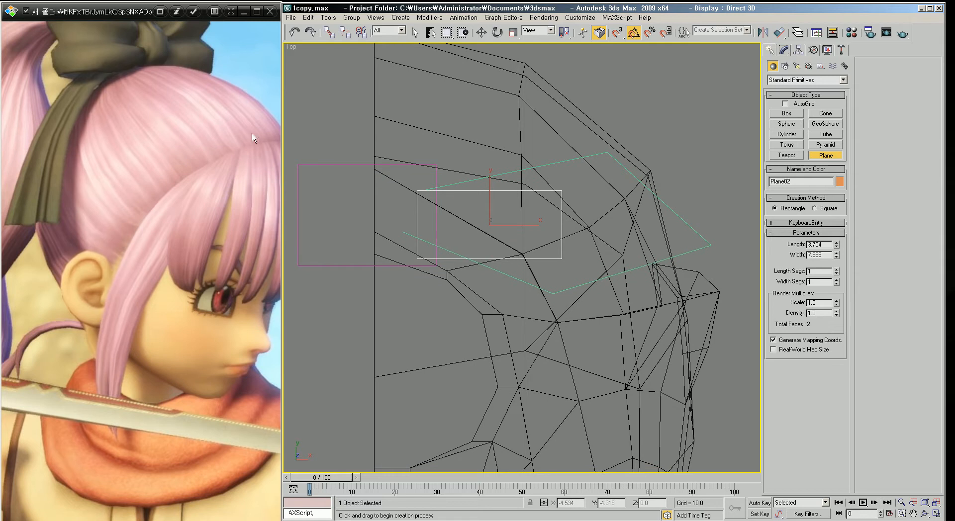
pyautogui.moveTo(511, 298)
pyautogui.mouseDown(button='middle')
pyautogui.moveTo(507, 246)
pyautogui.moveTo(534, 242)
pyautogui.moveTo(537, 231)
pyautogui.mouseUp(button='middle')
pyautogui.scroll(-2, 506, 241)
pyautogui.press('F3')
pyautogui.scroll(-2, 535, 236)
pyautogui.press('p')
pyautogui.scroll(-10, 537, 230)
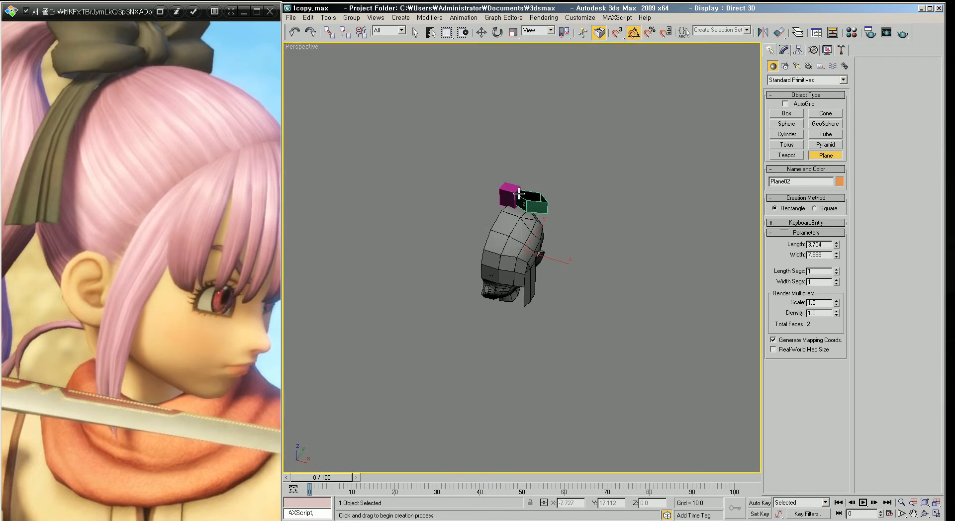
# Step: Move the second plane up under the hair box and rotate it so it tilts down over the head
pyautogui.press('w')
pyautogui.moveTo(530, 236); pyautogui.dragTo(532, 184)
pyautogui.press('z')
pyautogui.keyDown('alt'); pyautogui.moveTo(565, 219); pyautogui.dragTo(583, 252, button='middle'); pyautogui.keyUp('alt')
pyautogui.scroll(-2, 548, 271)
pyautogui.press('e')
pyautogui.moveTo(552, 232); pyautogui.dragTo(526, 243)
pyautogui.press('w')
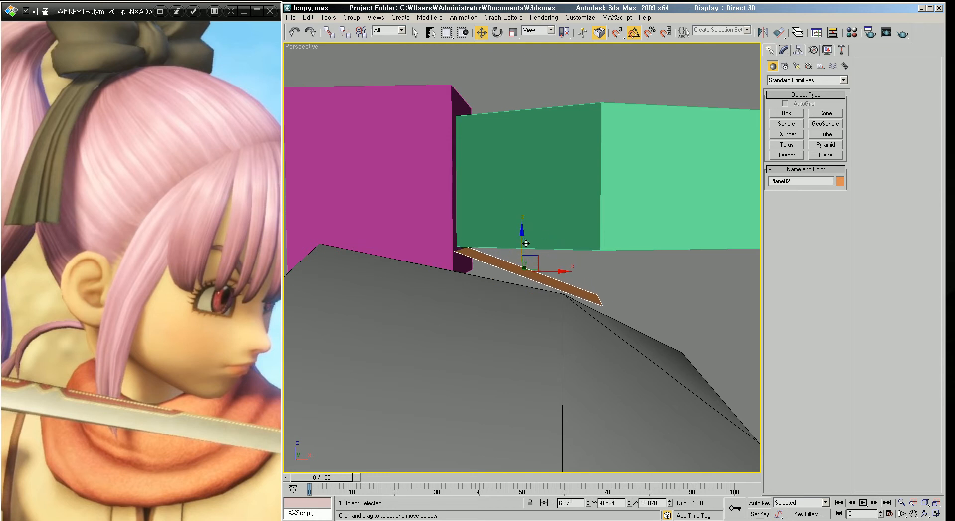
# Step: Convert the second plane to an editable poly and extend its edge into a segmented strip running down the head
pyautogui.rightClick(558, 259)
pyautogui.moveTo(524, 353)
pyautogui.click(592, 360)
pyautogui.moveTo(594, 361); pyautogui.dragTo(554, 335, button='middle')
pyautogui.press('2')
pyautogui.click(562, 289)
pyautogui.keyDown('alt'); pyautogui.moveTo(563, 289); pyautogui.dragTo(551, 252, button='middle'); pyautogui.keyUp('alt')
pyautogui.keyDown('shift'); pyautogui.moveTo(555, 256); pyautogui.dragTo(643, 363); pyautogui.keyUp('shift')
pyautogui.keyDown('alt'); pyautogui.moveTo(643, 362); pyautogui.dragTo(569, 345, button='middle'); pyautogui.keyUp('alt')
# Step: Scale the strip's lower edges to widen its bottom and taper it toward the top
pyautogui.press('r')
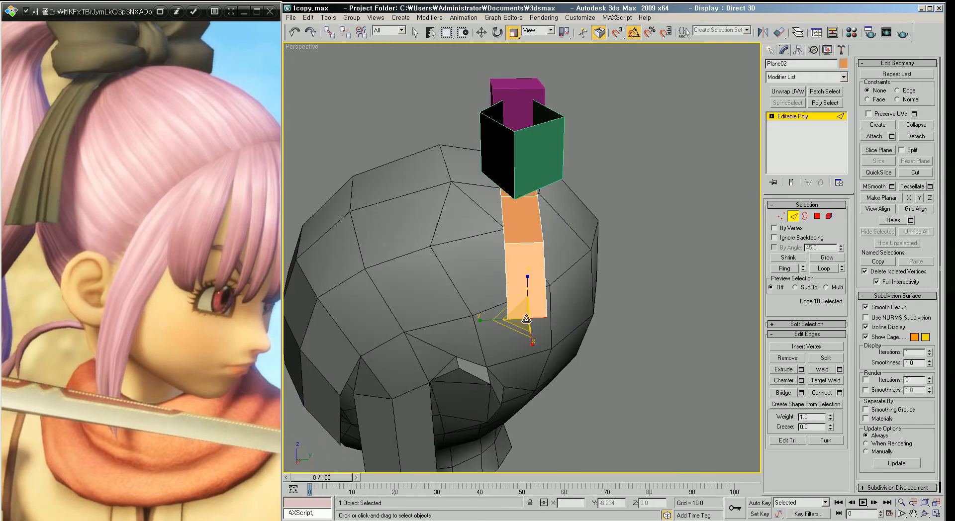
pyautogui.moveTo(488, 319)
pyautogui.mouseDown()
pyautogui.moveTo(468, 322)
pyautogui.moveTo(488, 306)
pyautogui.mouseUp()
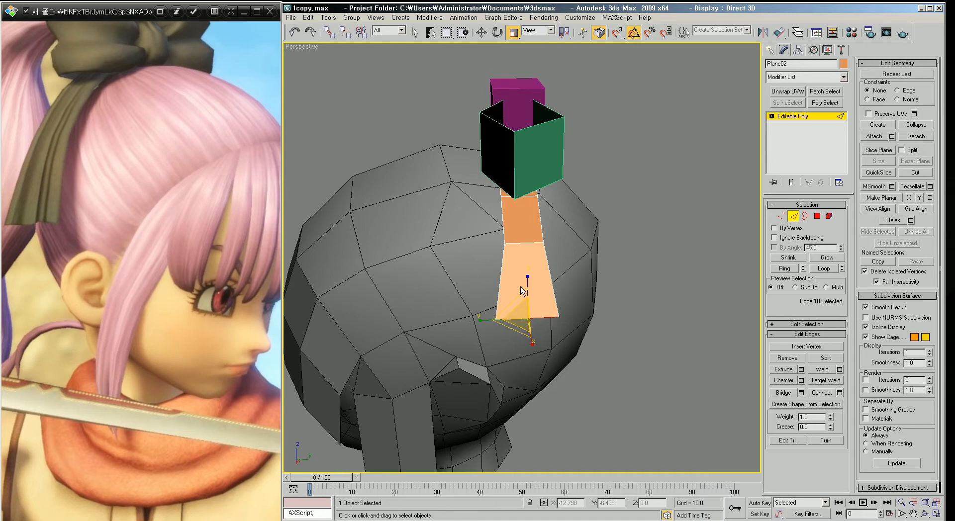
pyautogui.click(498, 244)
pyautogui.moveTo(485, 245); pyautogui.dragTo(472, 246)
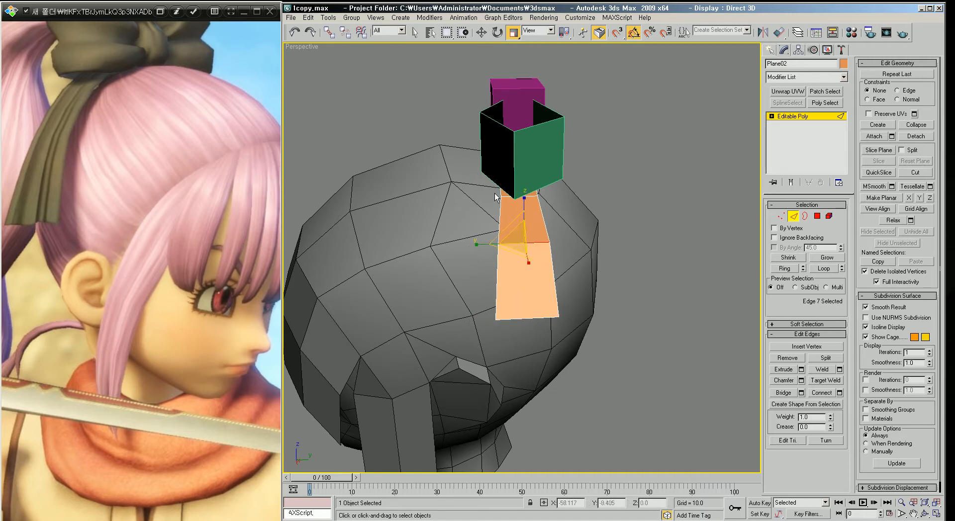
pyautogui.click(507, 197)
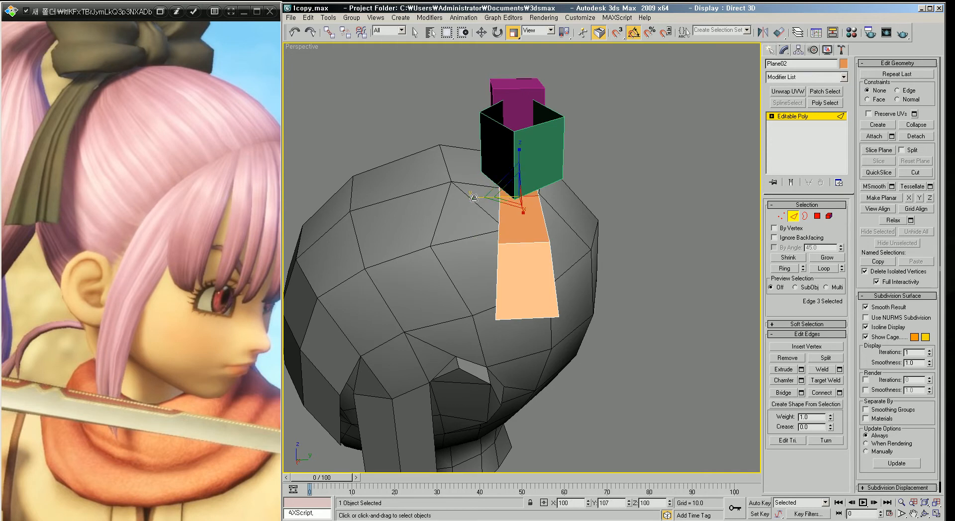
pyautogui.keyDown('alt'); pyautogui.moveTo(583, 293); pyautogui.dragTo(586, 341, button='middle'); pyautogui.keyUp('alt')
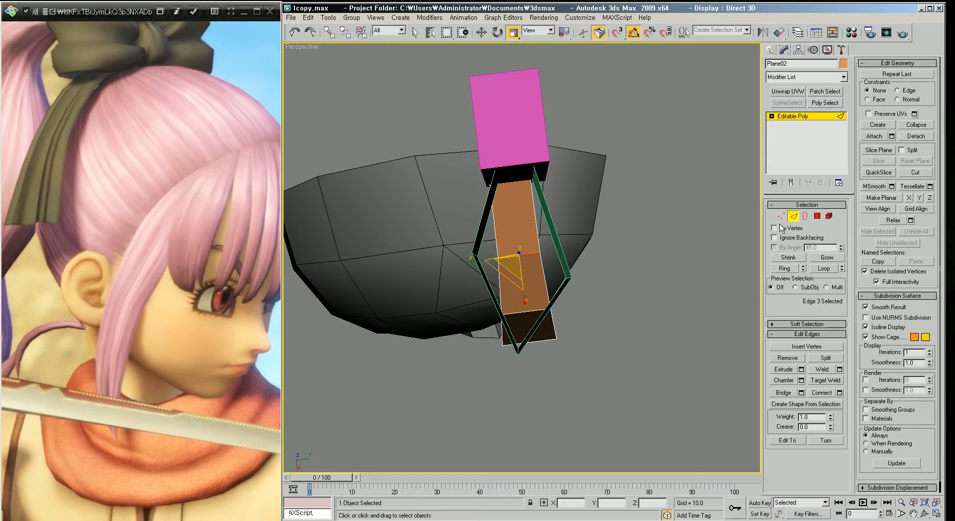
# Step: Leave sub-object mode, then scale the whole strip slightly and nudge it into place
pyautogui.click(793, 216)
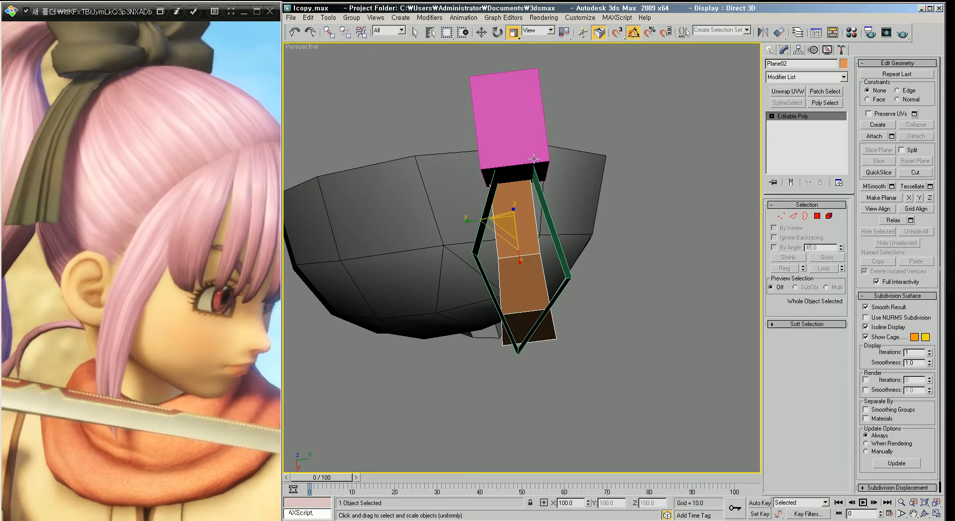
pyautogui.keyDown('alt'); pyautogui.moveTo(536, 219); pyautogui.dragTo(530, 183, button='middle'); pyautogui.keyUp('alt')
pyautogui.click(481, 35)
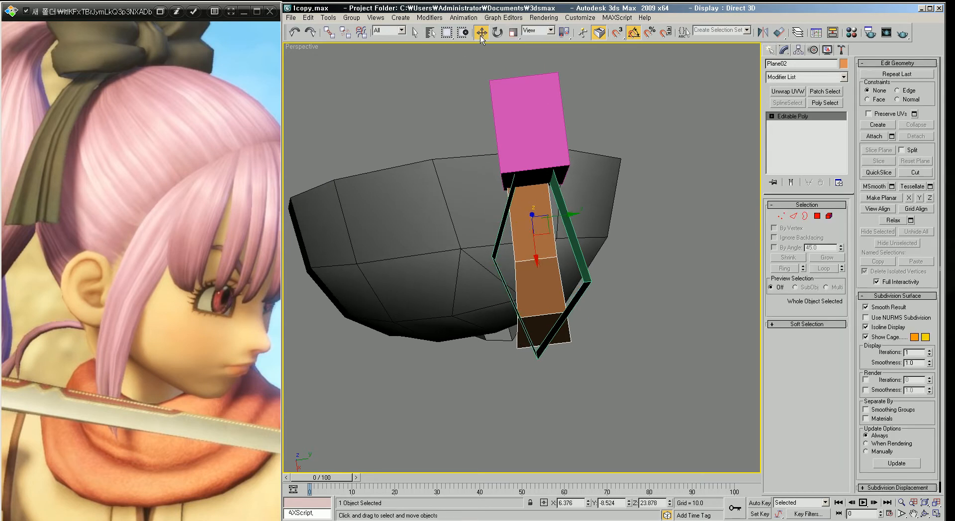
pyautogui.moveTo(560, 214); pyautogui.dragTo(563, 214)
# Step: Convert the pink hair box to an editable poly
pyautogui.keyDown('alt'); pyautogui.moveTo(608, 291); pyautogui.dragTo(636, 238, button='middle'); pyautogui.keyUp('alt')
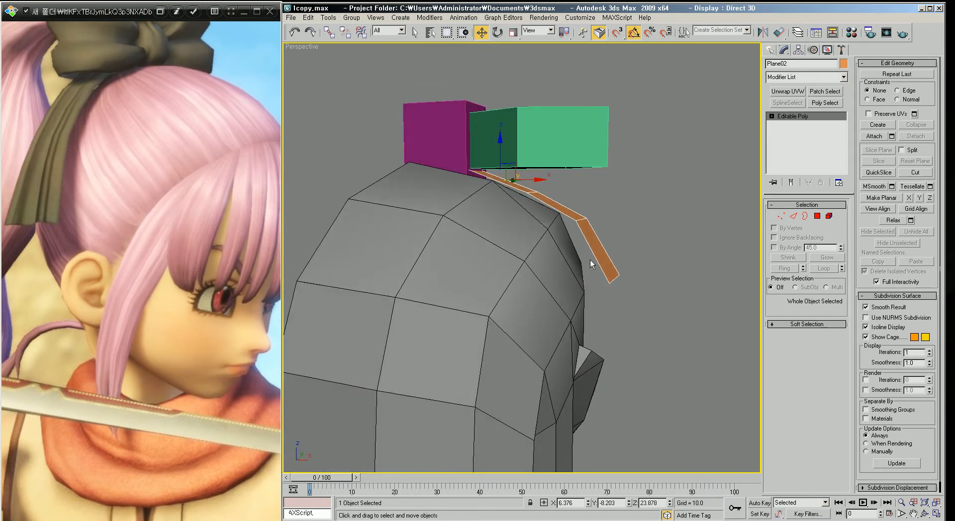
pyautogui.scroll(-2, 559, 273)
pyautogui.keyDown('alt'); pyautogui.moveTo(567, 292); pyautogui.dragTo(550, 278, button='middle'); pyautogui.keyUp('alt')
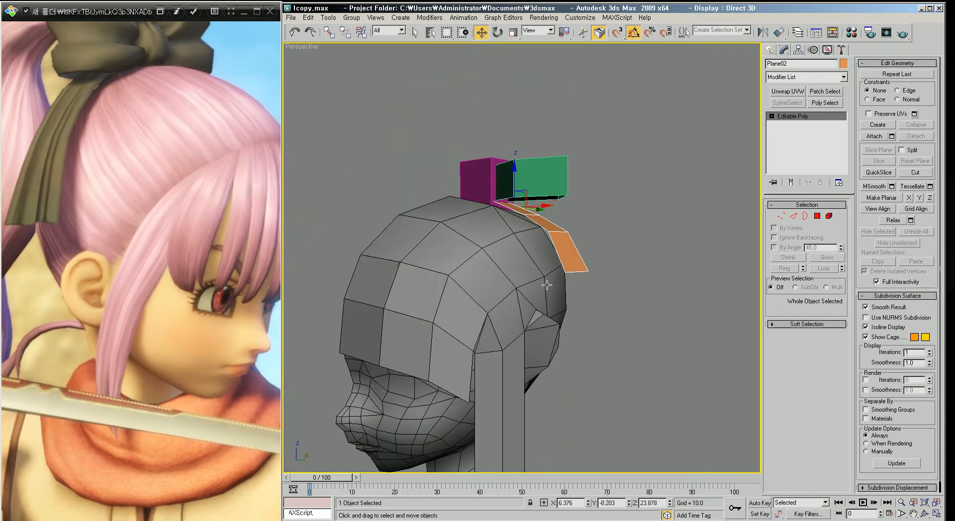
pyautogui.keyDown('alt'); pyautogui.moveTo(467, 195); pyautogui.dragTo(477, 225, button='middle'); pyautogui.keyUp('alt')
pyautogui.scroll(3, 476, 216)
pyautogui.click(439, 165)
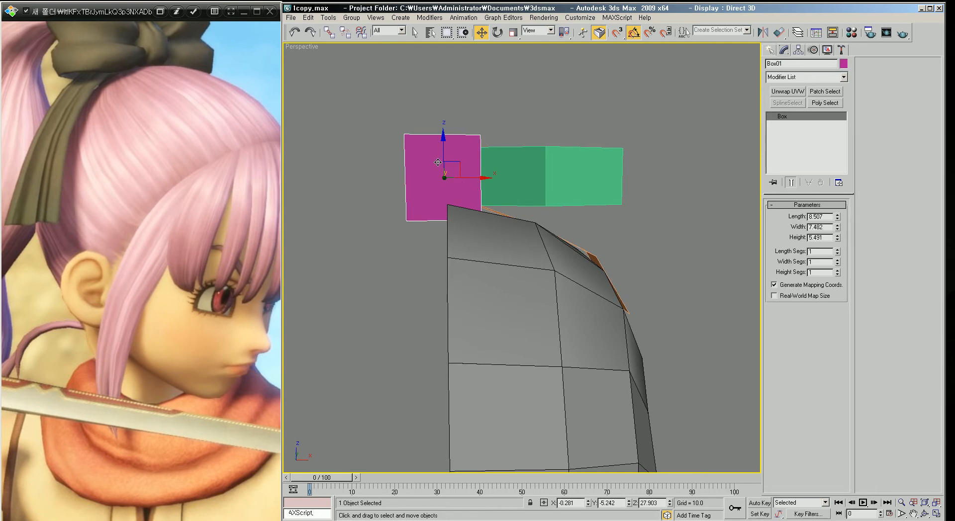
pyautogui.rightClick(437, 165)
pyautogui.moveTo(462, 256)
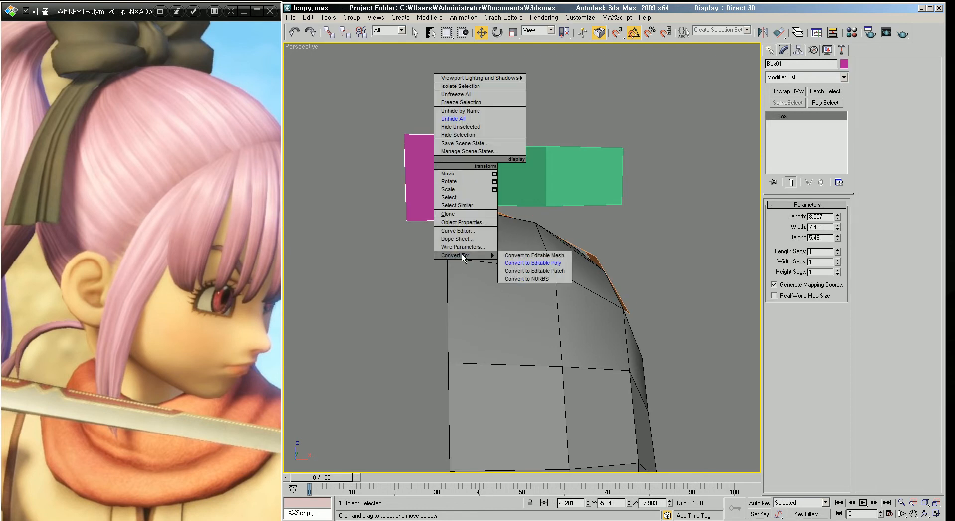
pyautogui.click(533, 263)
# Step: Connect the pink box's four horizontal edges with 2 segments to add two vertical divisions
pyautogui.scroll(2, 507, 256)
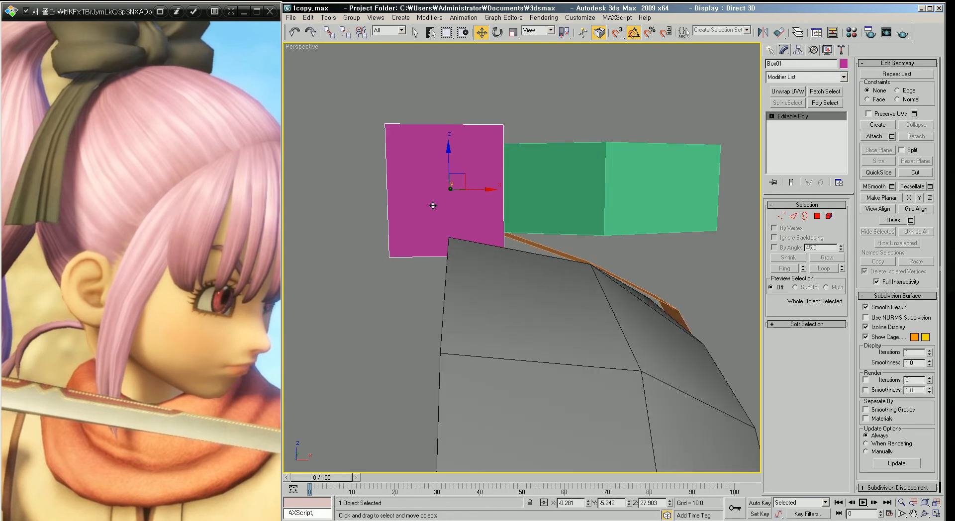
pyautogui.scroll(-1, 172, 202)
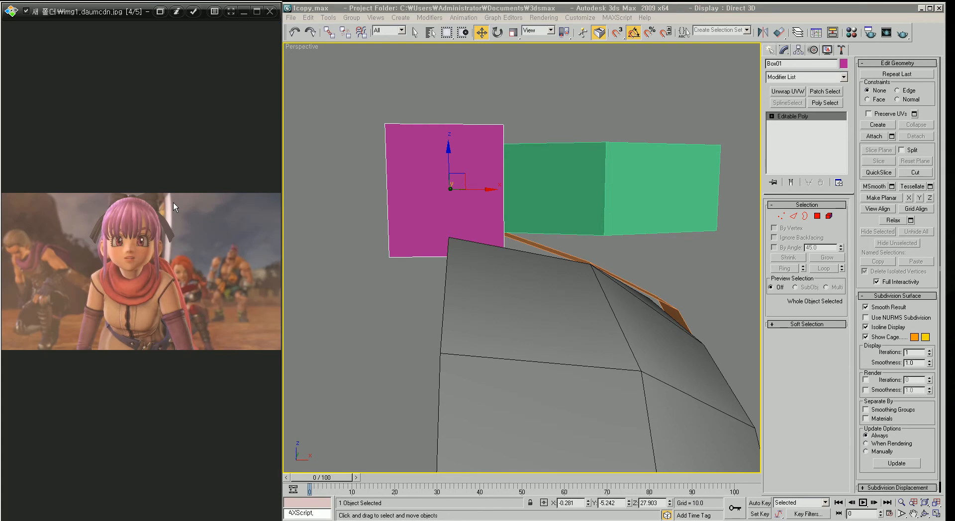
pyautogui.keyDown('ctrl'); pyautogui.scroll(5, 198, 195); pyautogui.keyUp('ctrl')
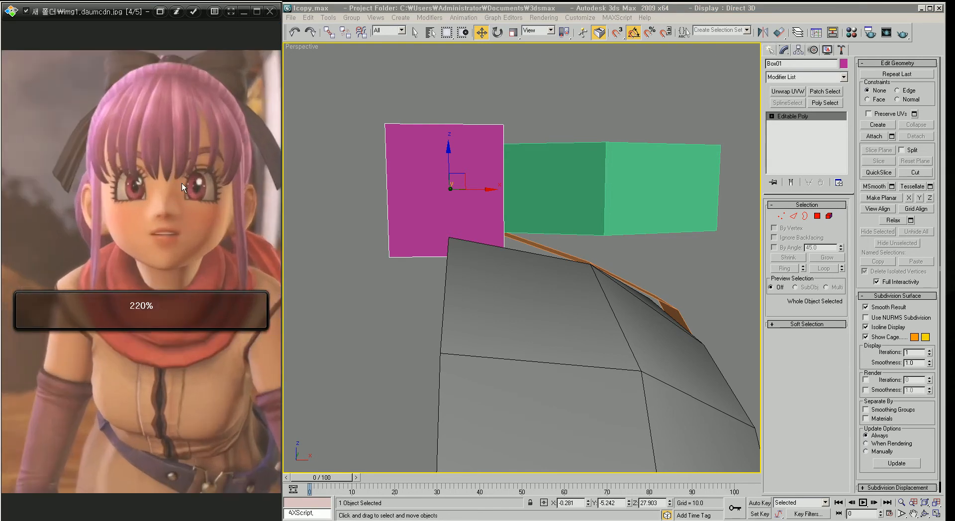
pyautogui.keyDown('ctrl'); pyautogui.scroll(3, 185, 246); pyautogui.keyUp('ctrl')
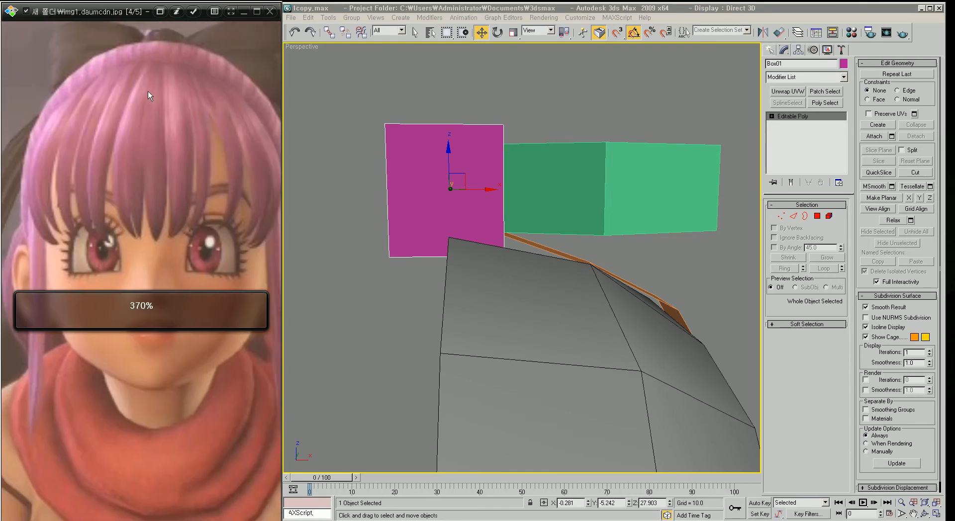
pyautogui.moveTo(501, 182); pyautogui.dragTo(507, 203, button='middle')
pyautogui.scroll(1, 507, 203)
pyautogui.scroll(-1, 512, 199)
pyautogui.press('2')
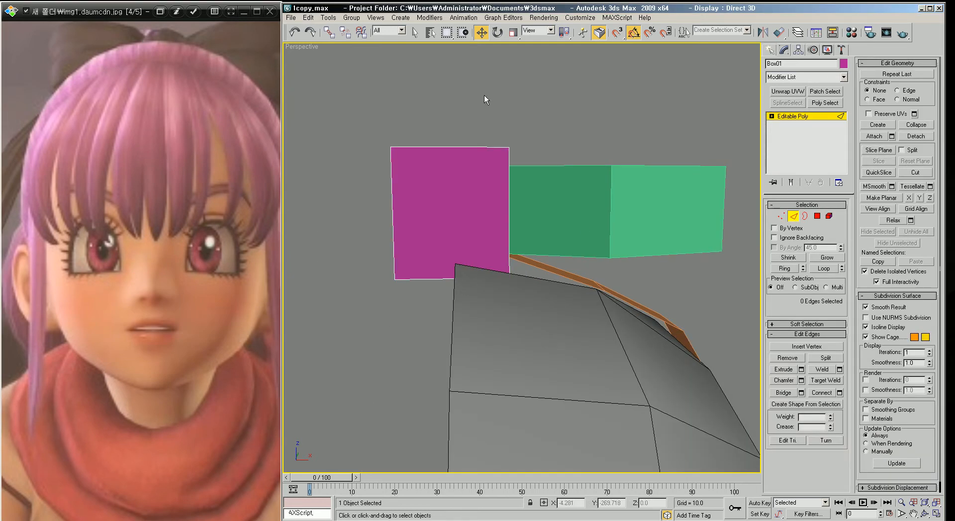
pyautogui.moveTo(428, 120); pyautogui.dragTo(462, 290)
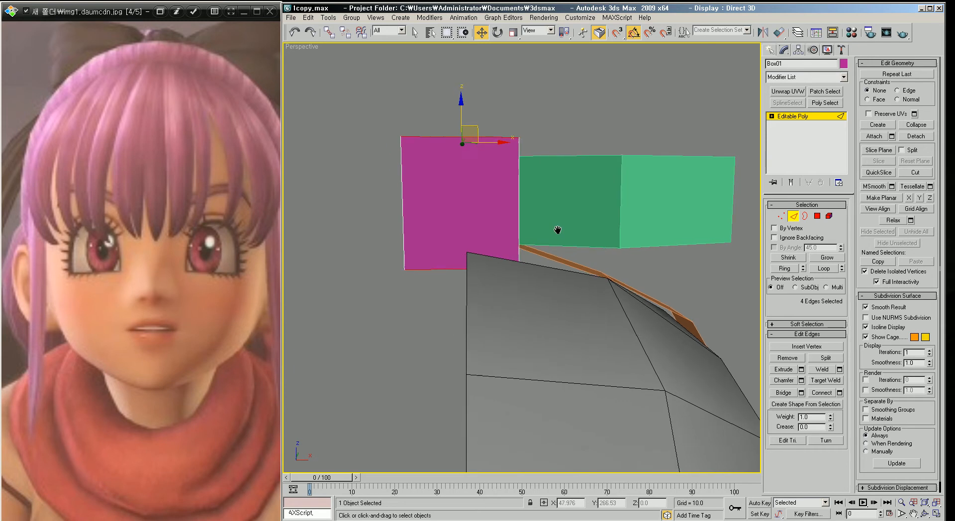
pyautogui.press('f')
pyautogui.press('z')
pyautogui.moveTo(545, 226); pyautogui.dragTo(510, 208, button='middle')
pyautogui.scroll(-1, 509, 208)
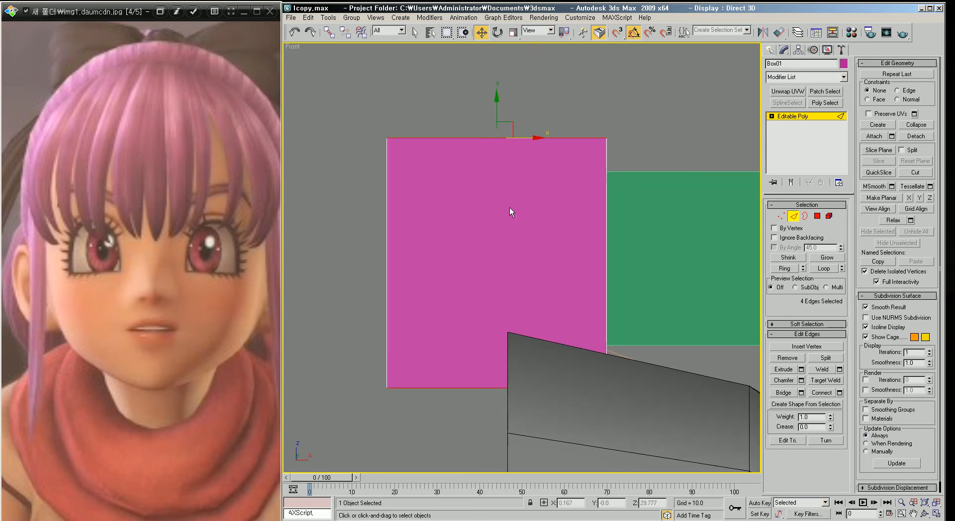
pyautogui.click(840, 393)
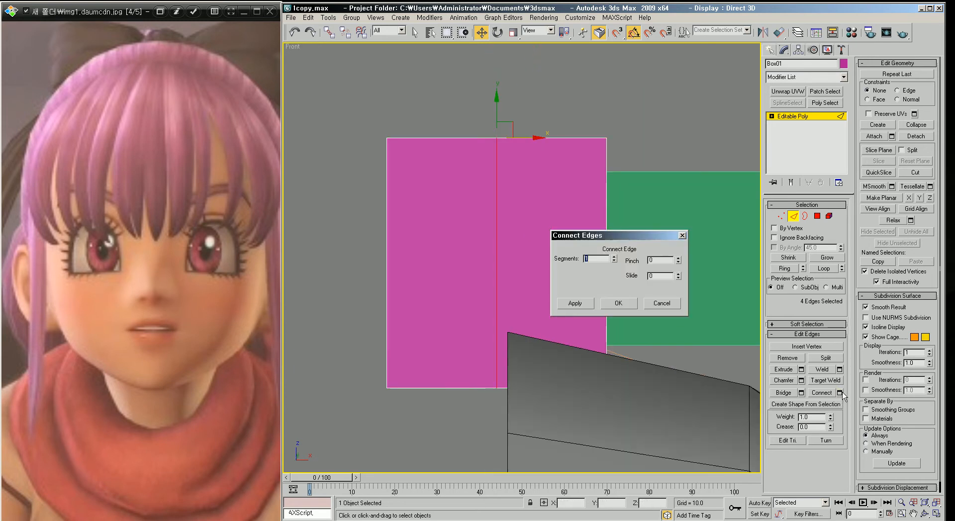
pyautogui.click(615, 258)
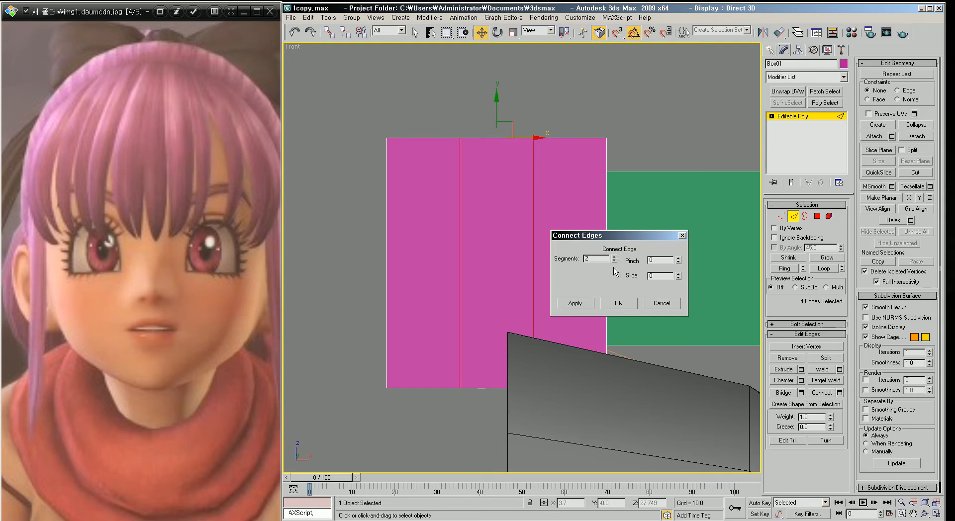
pyautogui.click(611, 304)
# Step: Raise the pink box's top middle vertices to form a peaked ridge and adjust the bottom vertices
pyautogui.moveTo(568, 248); pyautogui.dragTo(580, 269, button='middle')
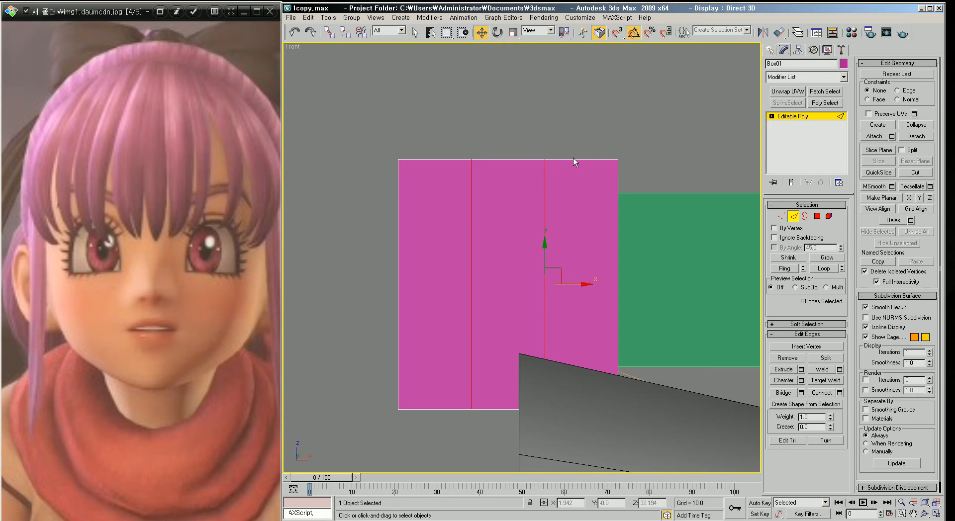
pyautogui.moveTo(482, 138); pyautogui.dragTo(508, 143, button='middle')
pyautogui.click(783, 218)
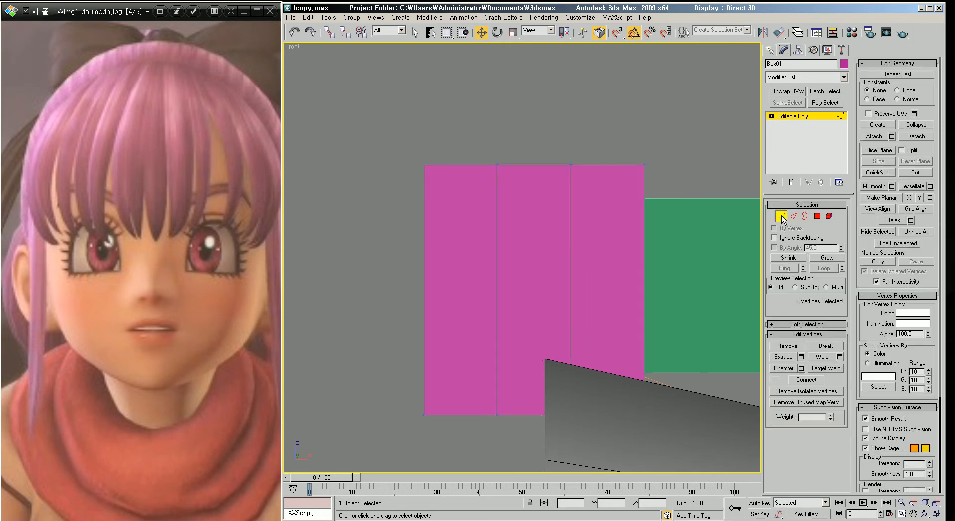
pyautogui.moveTo(486, 136); pyautogui.dragTo(587, 179)
pyautogui.moveTo(535, 136); pyautogui.dragTo(531, 110)
pyautogui.scroll(-2, 498, 383)
pyautogui.moveTo(498, 382); pyautogui.dragTo(507, 303, button='middle')
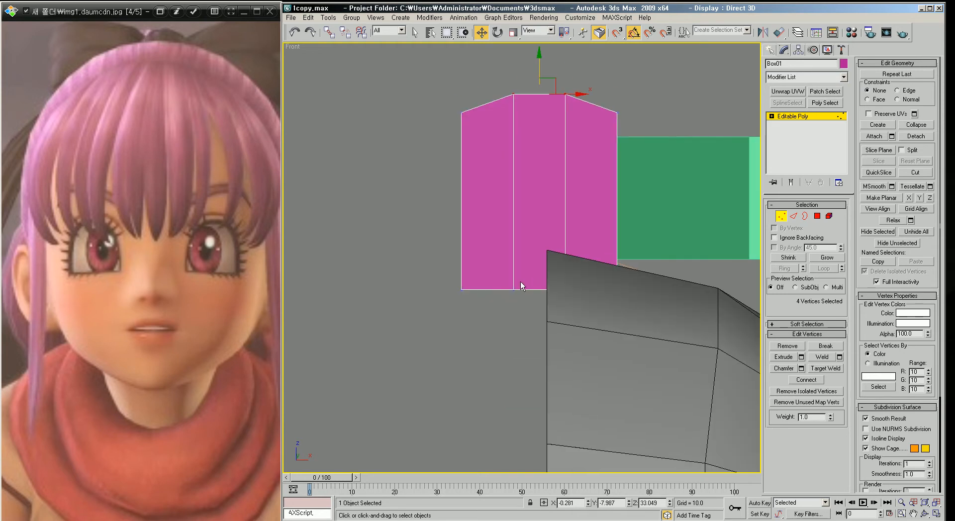
pyautogui.moveTo(568, 287); pyautogui.dragTo(570, 288, button='middle')
pyautogui.moveTo(512, 146); pyautogui.dragTo(541, 275, button='middle')
pyautogui.press('p')
pyautogui.scroll(-4, 560, 201)
pyautogui.scroll(3, 555, 256)
pyautogui.press('4')
pyautogui.click(561, 250)
pyautogui.keyDown('ctrl'); pyautogui.click(511, 242); pyautogui.keyUp('ctrl')
pyautogui.keyDown('ctrl'); pyautogui.click(469, 238); pyautogui.keyUp('ctrl')
pyautogui.keyDown('alt'); pyautogui.moveTo(469, 238); pyautogui.dragTo(518, 315, button='middle'); pyautogui.keyUp('alt')
pyautogui.hotkey('ctrl', 'd')
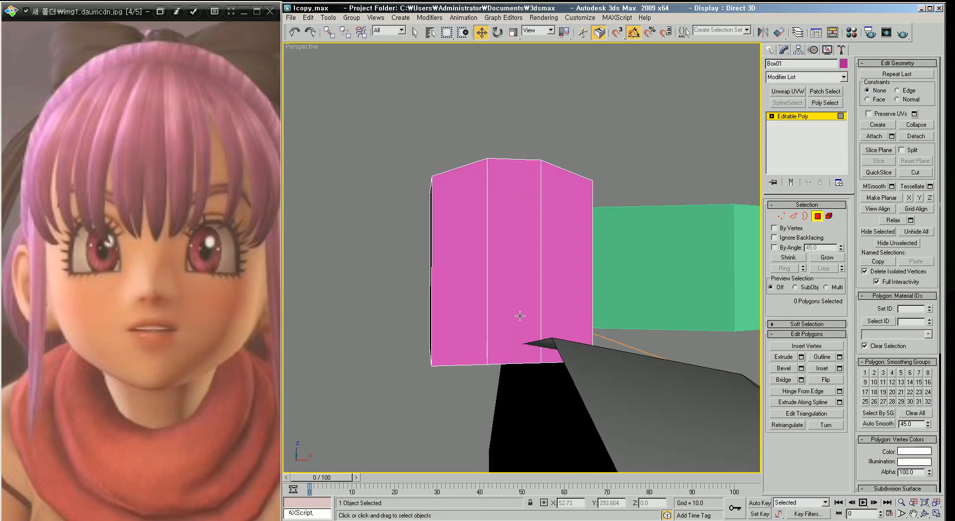
# Step: Target Weld the pink box's bottom middle vertices onto its corner vertices to taper the lower edge
pyautogui.scroll(5, 523, 328)
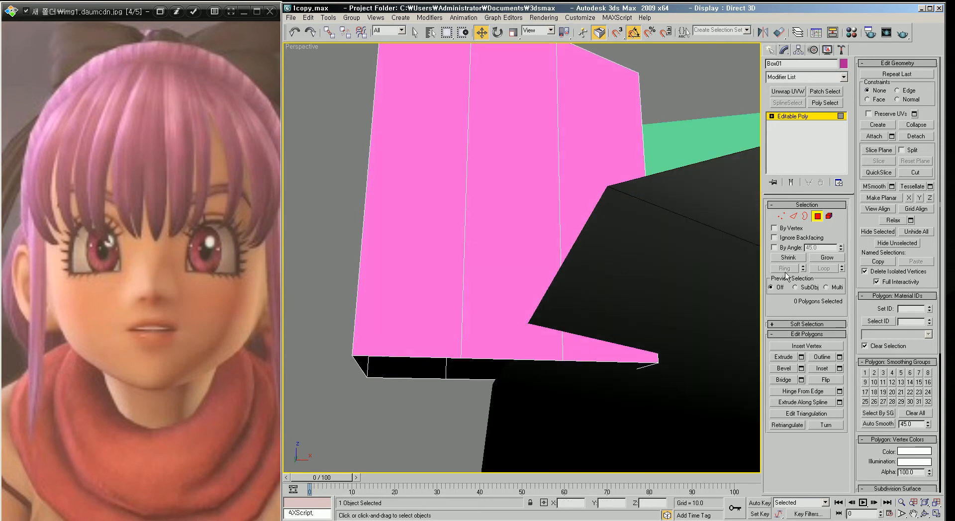
pyautogui.click(778, 217)
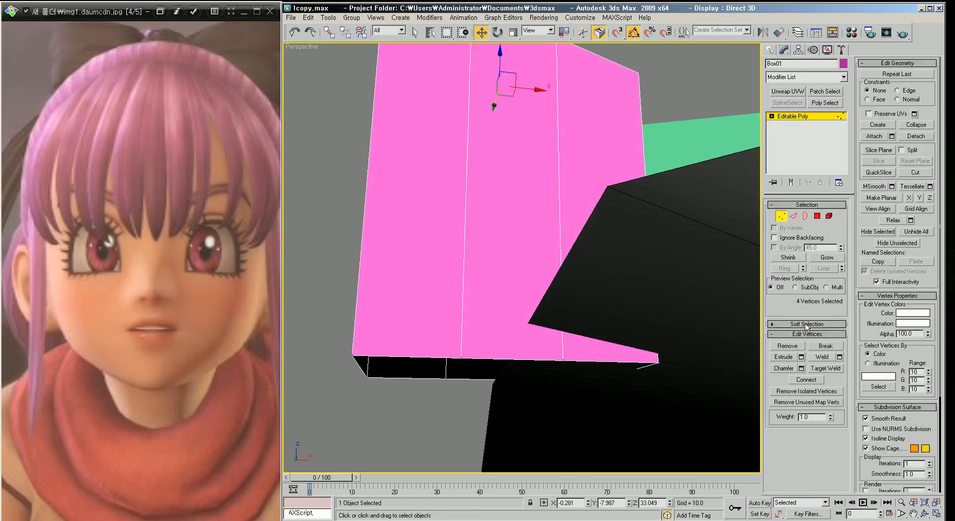
pyautogui.click(461, 358)
pyautogui.click(353, 355)
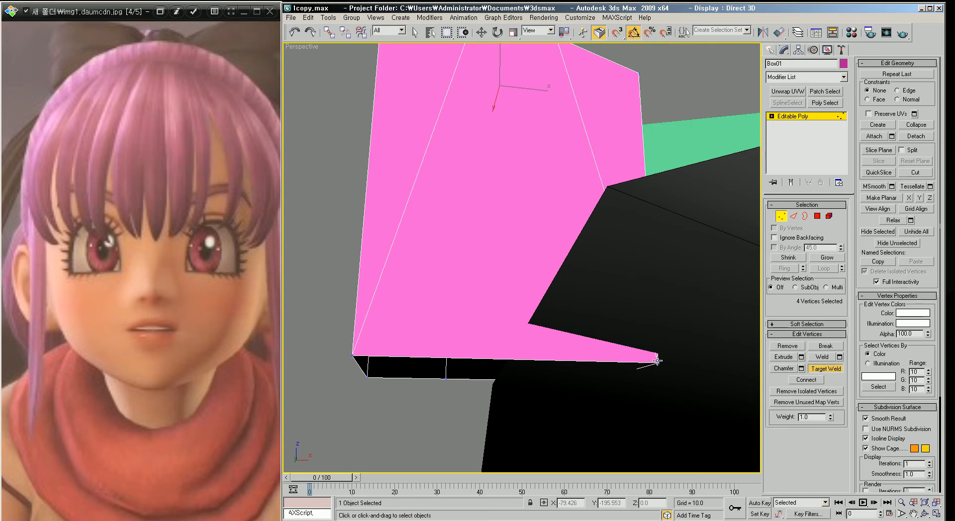
pyautogui.scroll(-3, 602, 298)
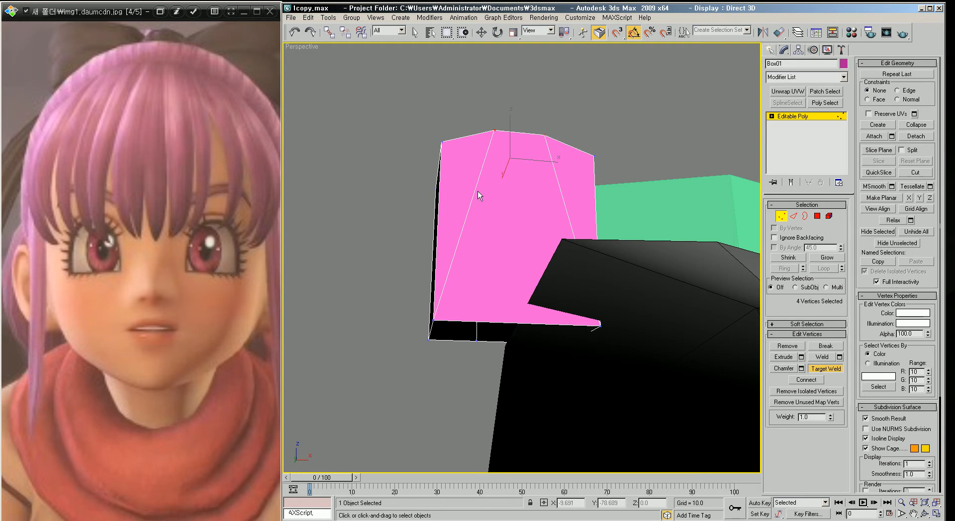
pyautogui.keyDown('alt'); pyautogui.moveTo(572, 174); pyautogui.dragTo(536, 332, button='middle'); pyautogui.keyUp('alt')
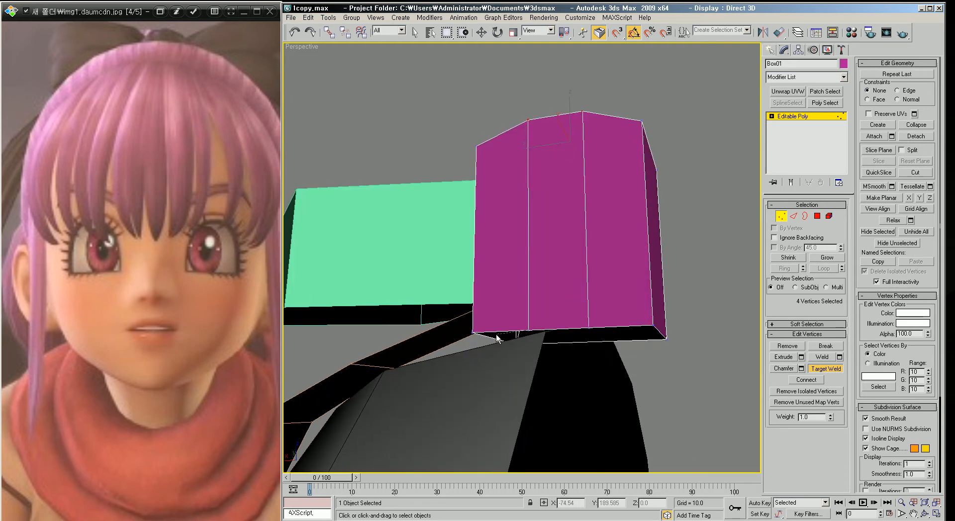
pyautogui.click(471, 332)
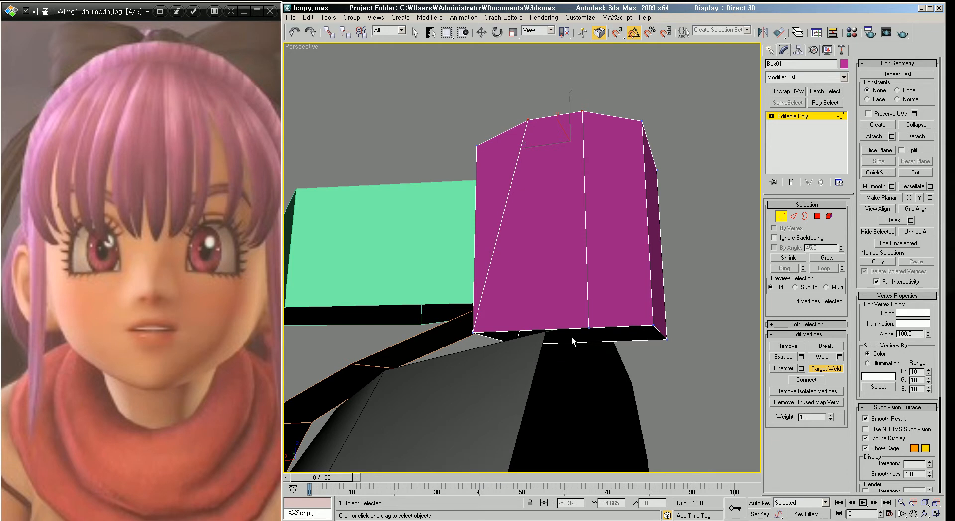
pyautogui.click(653, 326)
pyautogui.keyDown('alt'); pyautogui.moveTo(651, 331); pyautogui.dragTo(535, 334, button='middle'); pyautogui.keyUp('alt')
# Step: Orbit and zoom around the pink hair box and strip to inspect their shape on the head
pyautogui.scroll(-5, 508, 349)
pyautogui.scroll(-4, 545, 337)
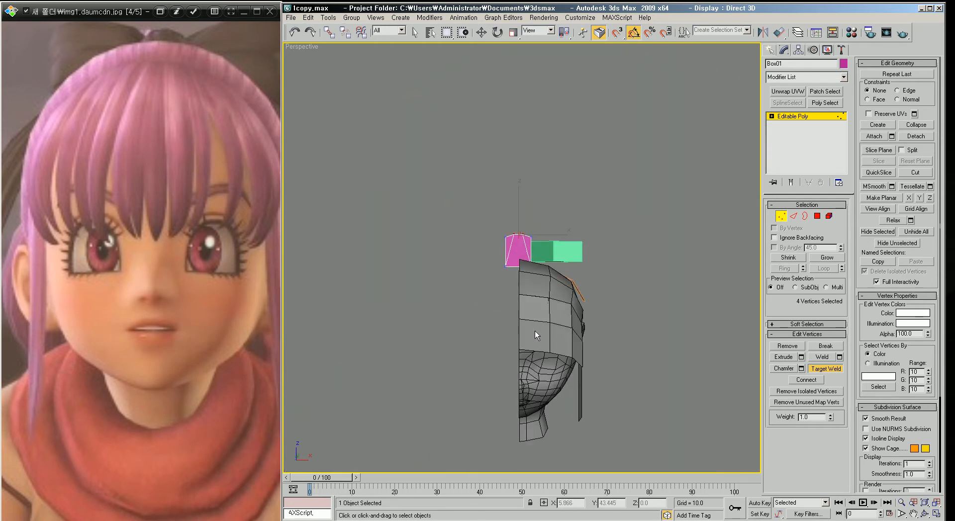
pyautogui.keyDown('alt'); pyautogui.moveTo(544, 263); pyautogui.dragTo(545, 310, button='middle'); pyautogui.keyUp('alt')
pyautogui.scroll(4, 543, 299)
pyautogui.scroll(2, 531, 309)
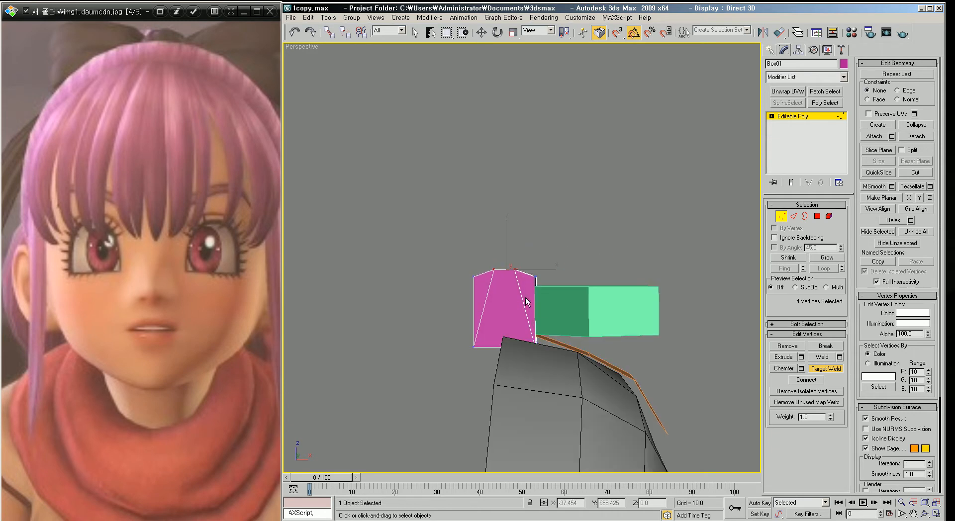
pyautogui.scroll(-6, 508, 304)
pyautogui.keyDown('alt'); pyautogui.moveTo(511, 278); pyautogui.dragTo(512, 281, button='middle'); pyautogui.keyUp('alt')
pyautogui.scroll(2, 500, 289)
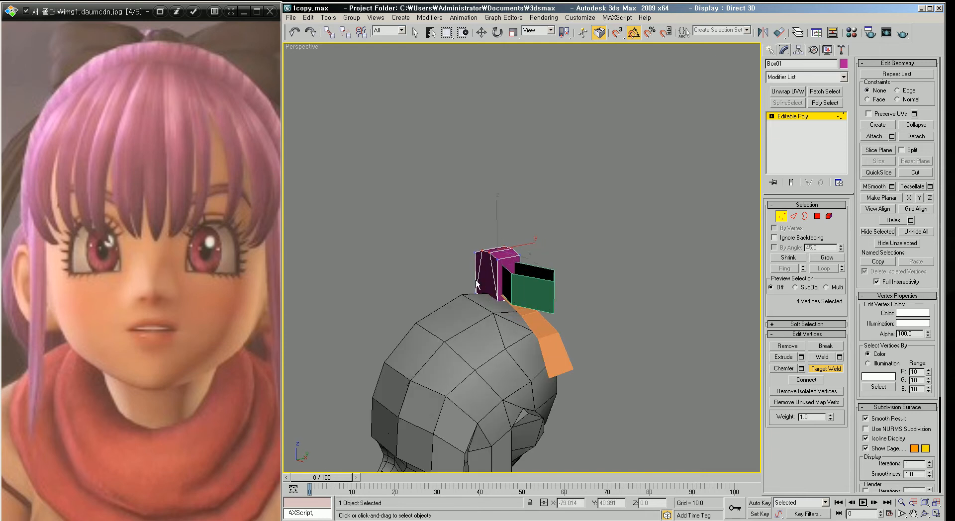
pyautogui.scroll(-4, 500, 283)
pyautogui.keyDown('alt'); pyautogui.moveTo(499, 283); pyautogui.dragTo(533, 268, button='middle'); pyautogui.keyUp('alt')
pyautogui.scroll(2, 532, 309)
pyautogui.scroll(2, 527, 266)
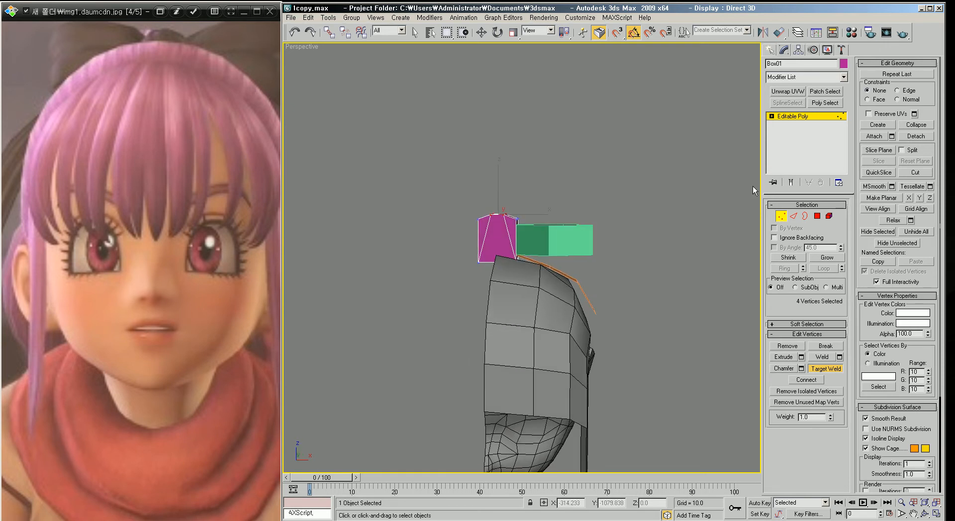
# Step: Connect the green hair plane's vertical edges with one segment to add a horizontal division across it
pyautogui.click(784, 215)
pyautogui.click(685, 215)
pyautogui.press('r')
pyautogui.click(588, 244)
pyautogui.press('f')
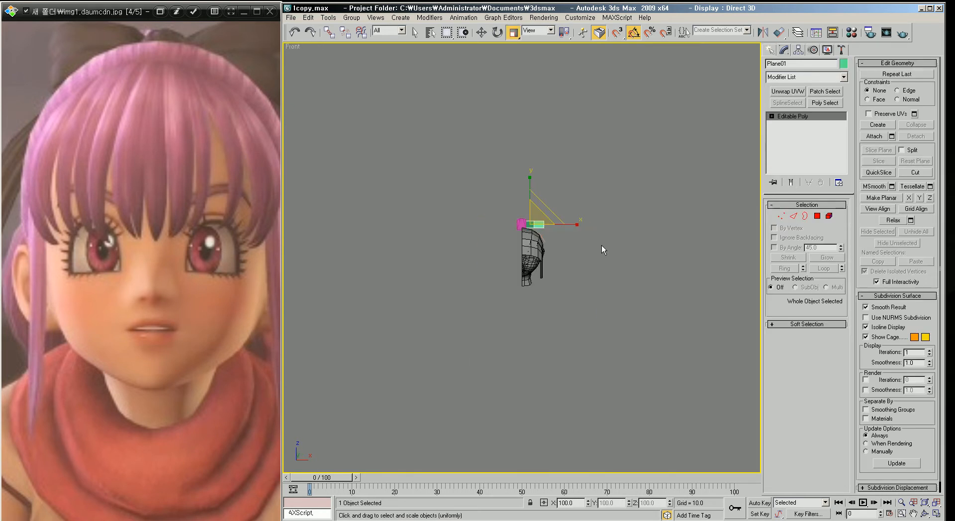
pyautogui.press('z')
pyautogui.scroll(-3, 547, 226)
pyautogui.moveTo(547, 225); pyautogui.dragTo(534, 221, button='middle')
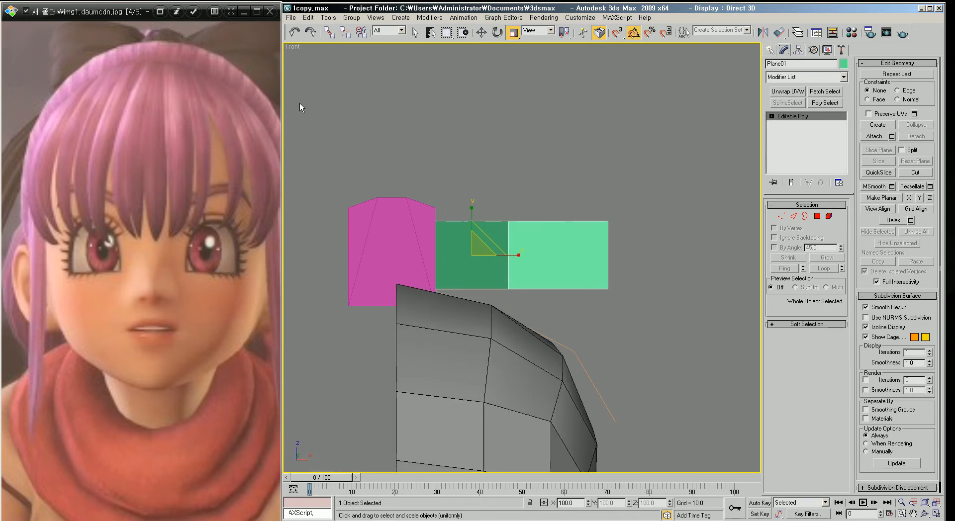
pyautogui.doubleClick(207, 168)
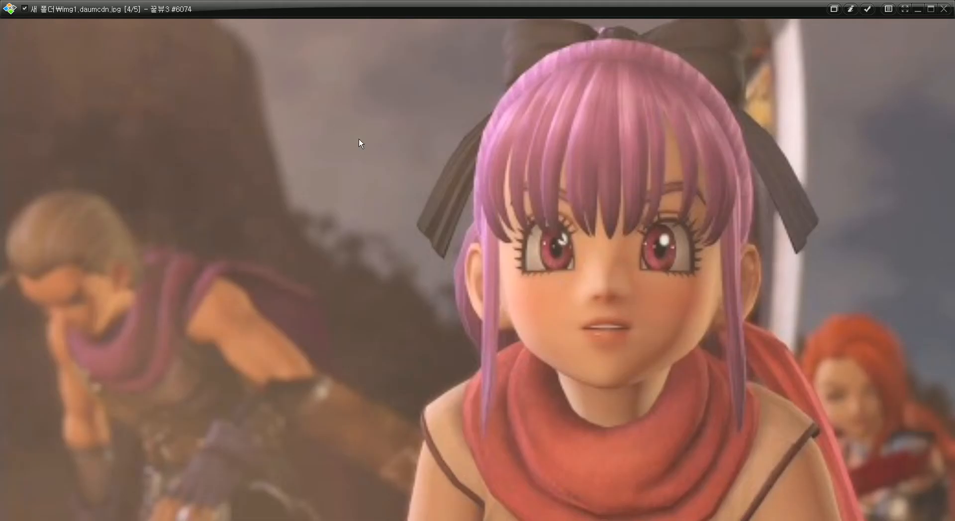
pyautogui.doubleClick(325, 119)
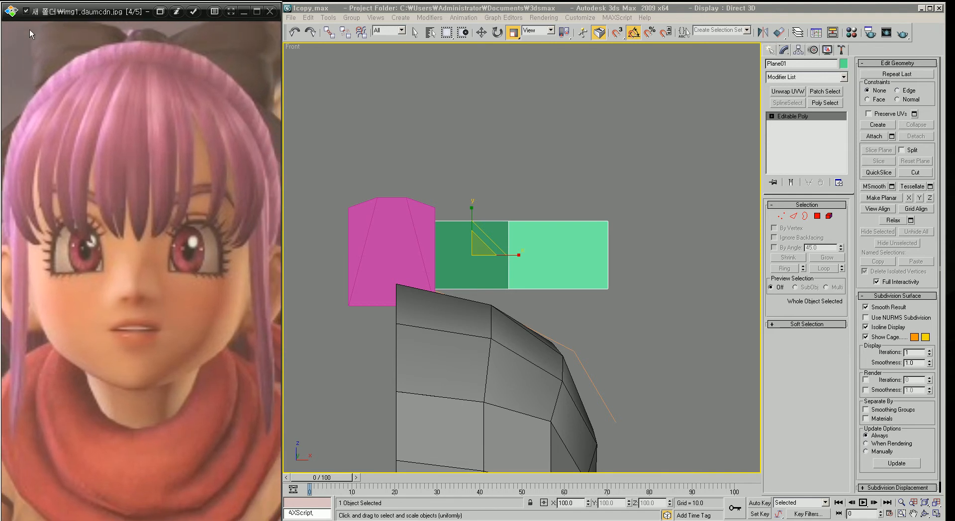
pyautogui.scroll(2, 669, 277)
pyautogui.moveTo(647, 271); pyautogui.dragTo(625, 259, button='middle')
pyautogui.press('2')
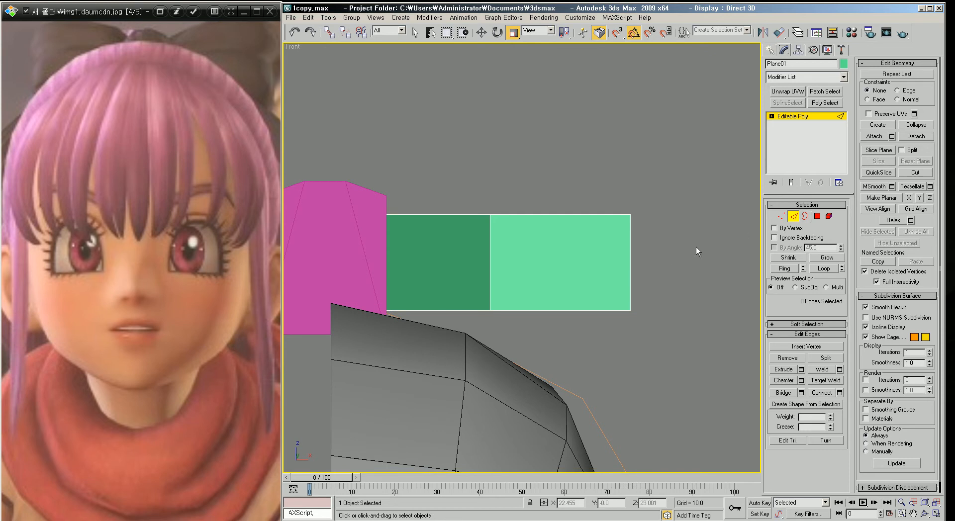
pyautogui.moveTo(366, 267); pyautogui.dragTo(367, 267)
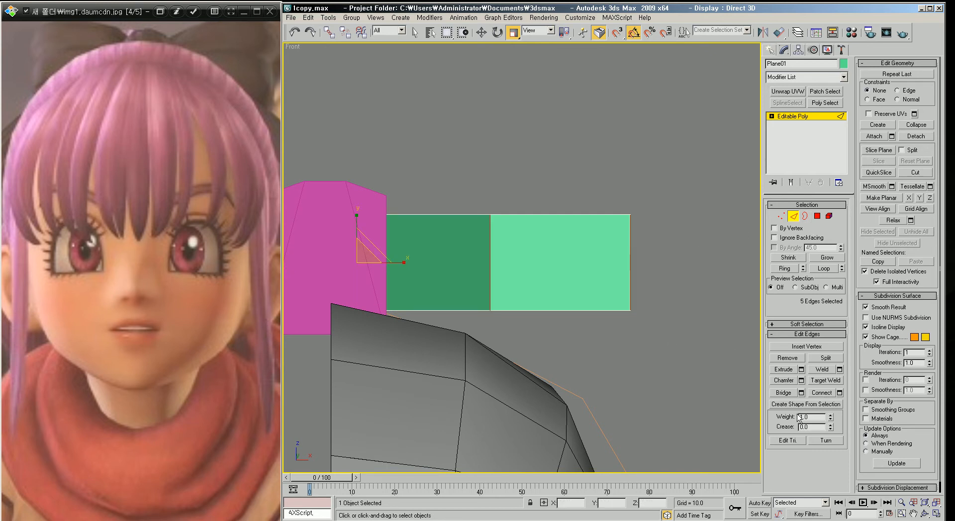
pyautogui.click(840, 393)
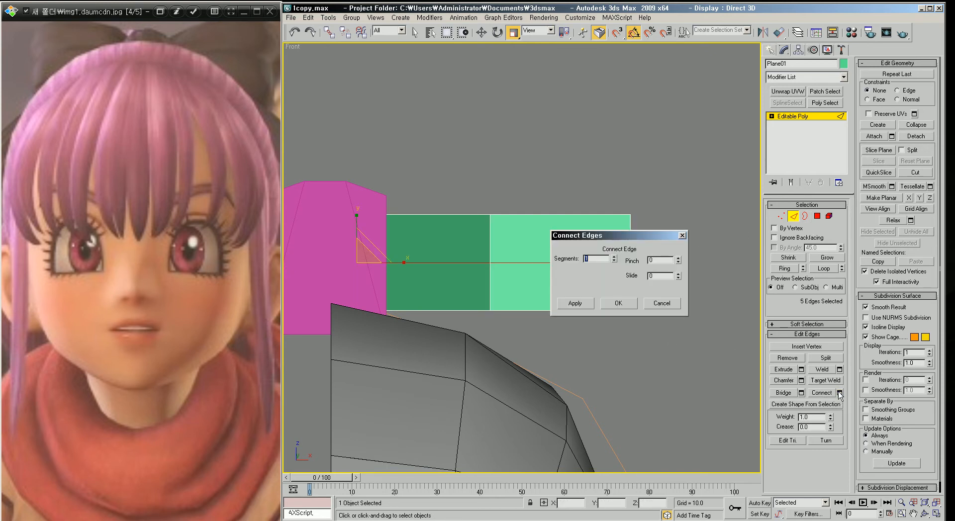
pyautogui.click(619, 304)
# Step: Move the green plane's vertices to flare its outer end upward and downward into a bow-like shape
pyautogui.press('1')
pyautogui.moveTo(658, 253); pyautogui.dragTo(608, 279)
pyautogui.press('w')
pyautogui.moveTo(657, 263); pyautogui.dragTo(646, 264)
pyautogui.moveTo(484, 199); pyautogui.dragTo(490, 208, button='middle')
pyautogui.moveTo(455, 183); pyautogui.dragTo(657, 228)
pyautogui.moveTo(556, 197); pyautogui.dragTo(556, 185)
pyautogui.moveTo(657, 234); pyautogui.dragTo(633, 167)
pyautogui.moveTo(661, 384); pyautogui.dragTo(494, 304)
pyautogui.moveTo(556, 301); pyautogui.dragTo(557, 322)
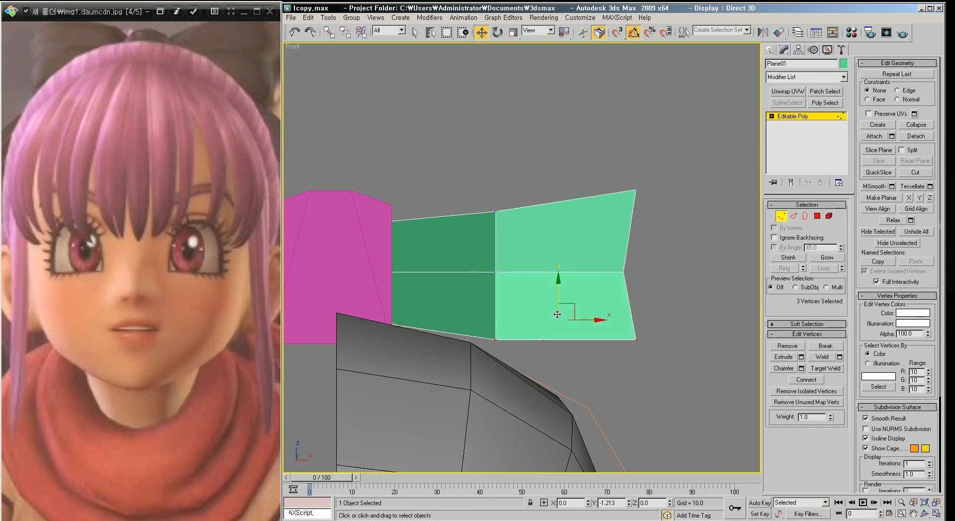
pyautogui.moveTo(646, 400); pyautogui.dragTo(594, 334)
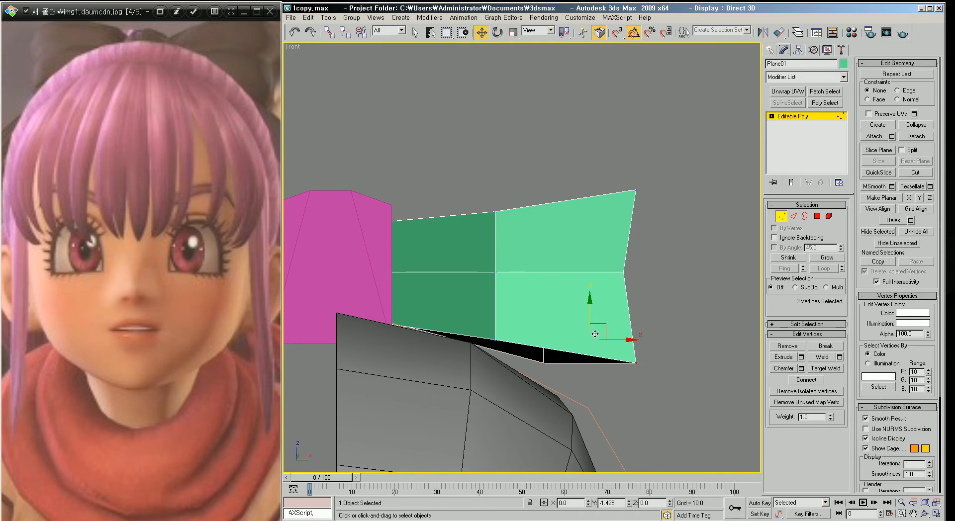
# Step: Orbit and zoom around the green plane to inspect its shape above the head
pyautogui.press('p')
pyautogui.scroll(4, 565, 301)
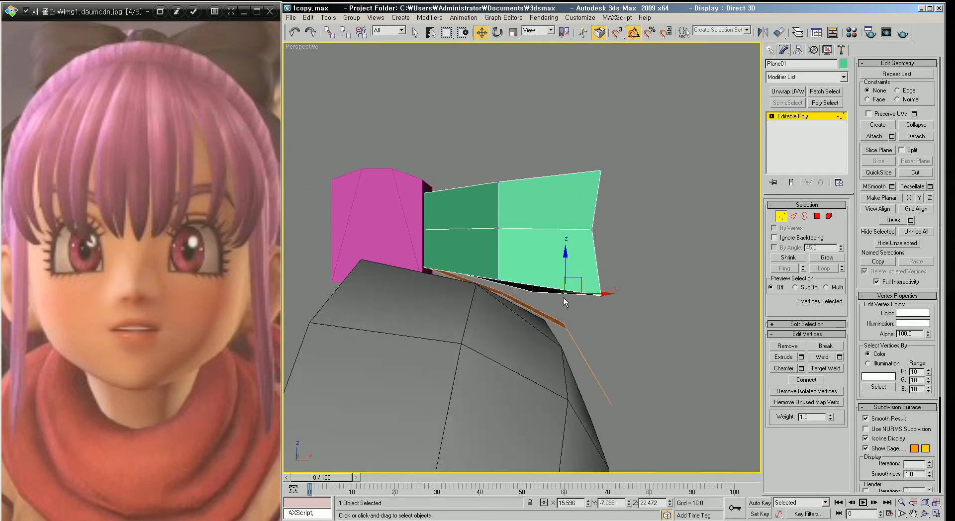
pyautogui.keyDown('alt'); pyautogui.moveTo(561, 312); pyautogui.dragTo(530, 288, button='middle'); pyautogui.keyUp('alt')
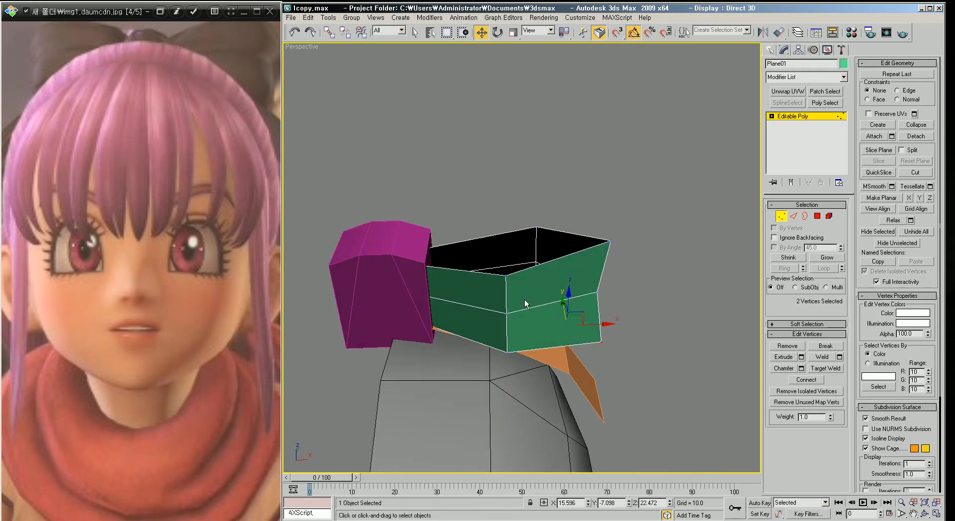
pyautogui.scroll(-3, 563, 289)
pyautogui.press('f')
pyautogui.press('z')
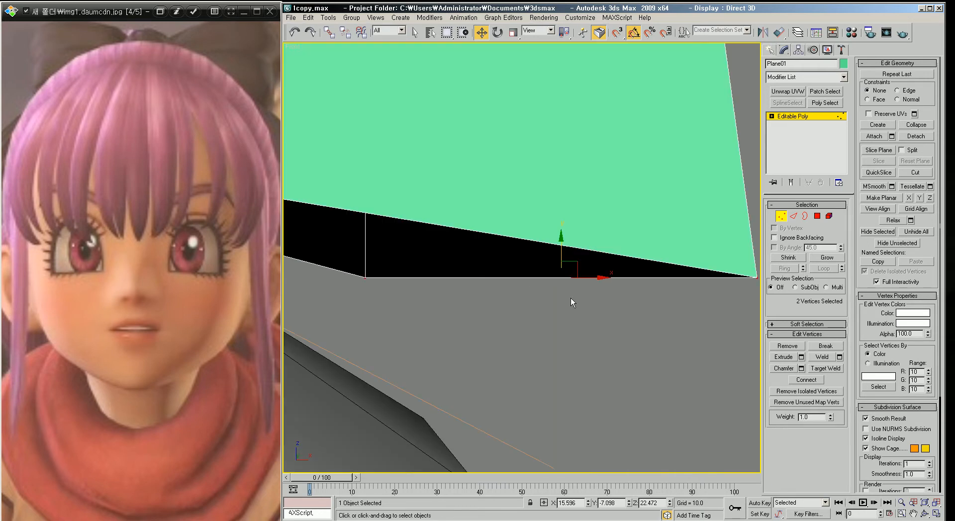
pyautogui.scroll(-3, 571, 298)
pyautogui.moveTo(571, 298); pyautogui.dragTo(567, 304, button='middle')
pyautogui.scroll(-3, 568, 297)
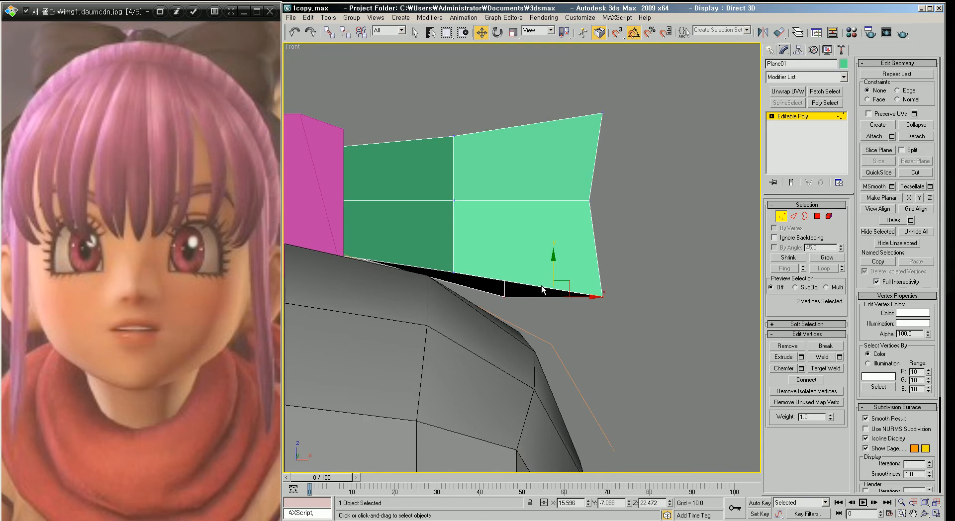
# Step: Select the green plane's top and bottom edge ring and connect it to add a vertical division
pyautogui.press('2')
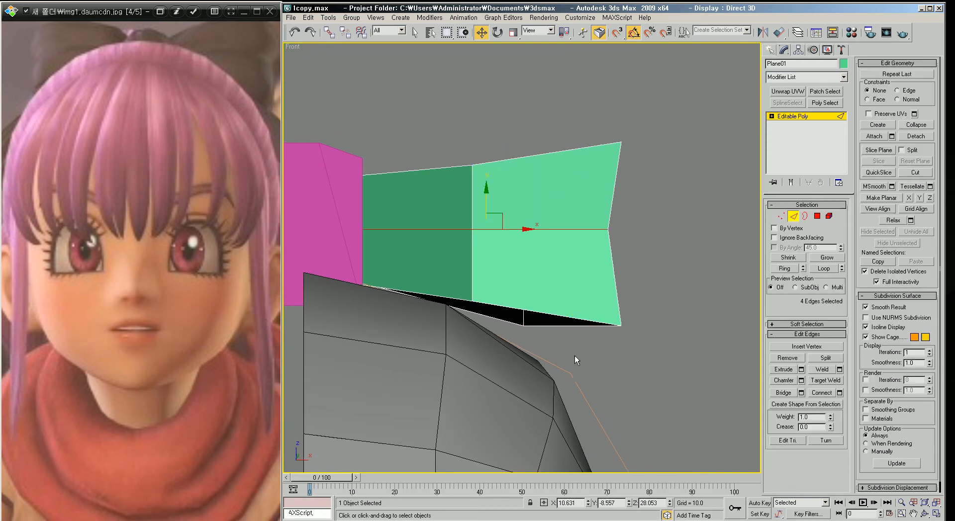
pyautogui.hotkey('alt', 'r')
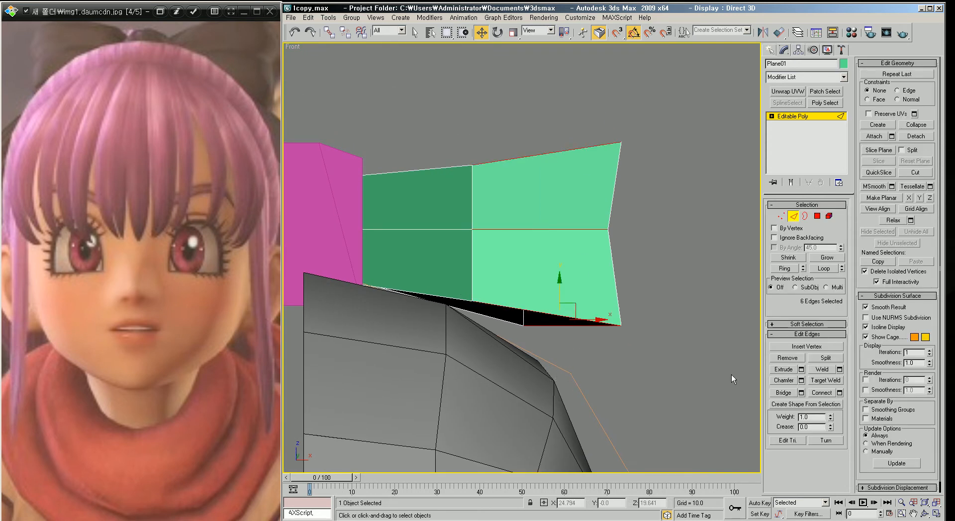
pyautogui.scroll(-4, 543, 339)
pyautogui.moveTo(544, 339); pyautogui.dragTo(482, 309, button='middle')
pyautogui.press('p')
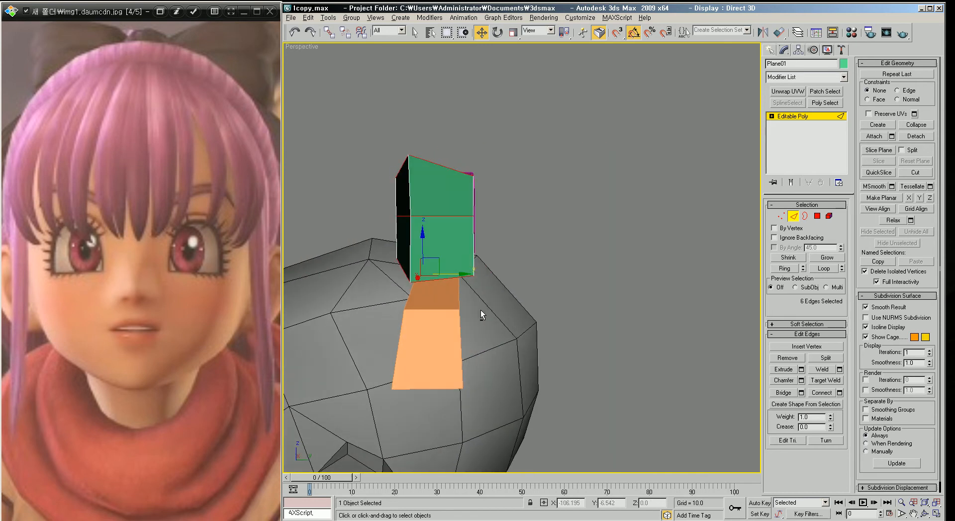
pyautogui.keyDown('alt'); pyautogui.moveTo(458, 279); pyautogui.dragTo(614, 312, button='middle'); pyautogui.keyUp('alt')
pyautogui.scroll(3, 514, 285)
pyautogui.click(823, 392)
# Step: Move the new vertical edges of the green plane to bend its surface outward
pyautogui.click(482, 284)
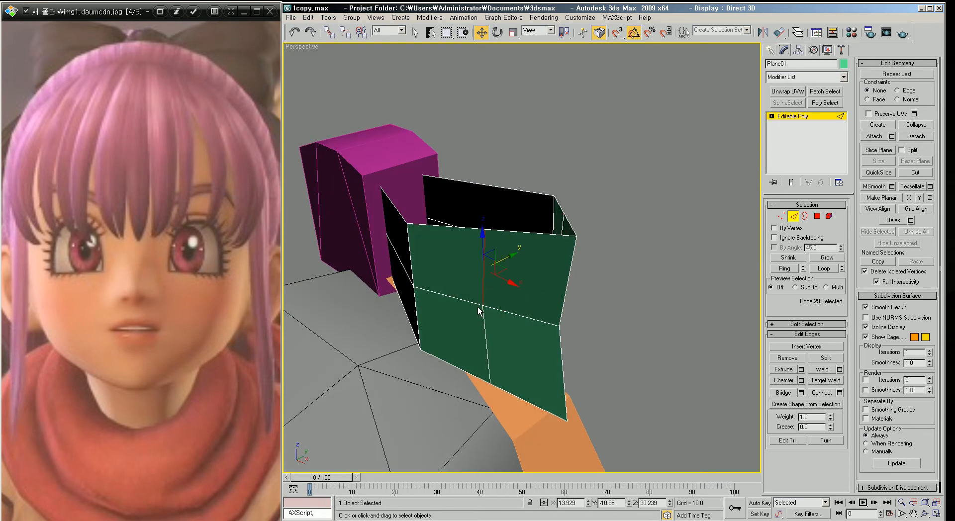
pyautogui.keyDown('ctrl'); pyautogui.click(483, 326); pyautogui.keyUp('ctrl')
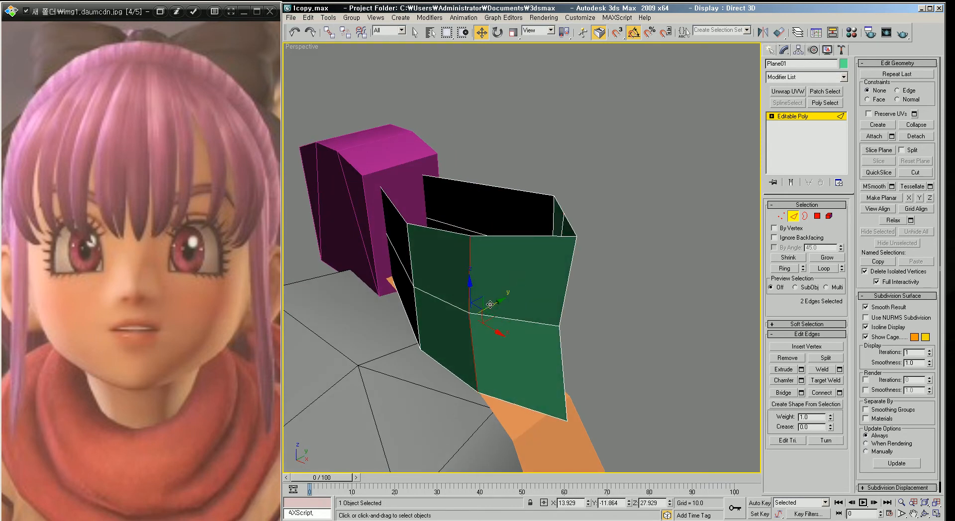
pyautogui.keyDown('alt'); pyautogui.moveTo(483, 326); pyautogui.dragTo(485, 323, button='middle'); pyautogui.keyUp('alt')
pyautogui.keyDown('alt'); pyautogui.moveTo(457, 237); pyautogui.dragTo(518, 337, button='middle'); pyautogui.keyUp('alt')
pyautogui.moveTo(501, 348); pyautogui.dragTo(519, 368)
pyautogui.keyDown('alt'); pyautogui.moveTo(519, 368); pyautogui.dragTo(554, 356, button='middle'); pyautogui.keyUp('alt')
pyautogui.click(451, 284)
pyautogui.keyDown('ctrl'); pyautogui.click(457, 343); pyautogui.keyUp('ctrl')
pyautogui.keyDown('alt'); pyautogui.moveTo(481, 349); pyautogui.dragTo(498, 306, button='middle'); pyautogui.keyUp('alt')
pyautogui.moveTo(503, 287); pyautogui.dragTo(500, 294)
# Step: Adjust the green plane's vertices in front view to even out its divisions and taper the outer end
pyautogui.press('f')
pyautogui.scroll(3, 552, 270)
pyautogui.scroll(-4, 530, 279)
pyautogui.moveTo(528, 270)
pyautogui.mouseDown(button='middle')
pyautogui.moveTo(546, 314)
pyautogui.moveTo(536, 274)
pyautogui.mouseUp(button='middle')
pyautogui.scroll(2, 548, 315)
pyautogui.press('1')
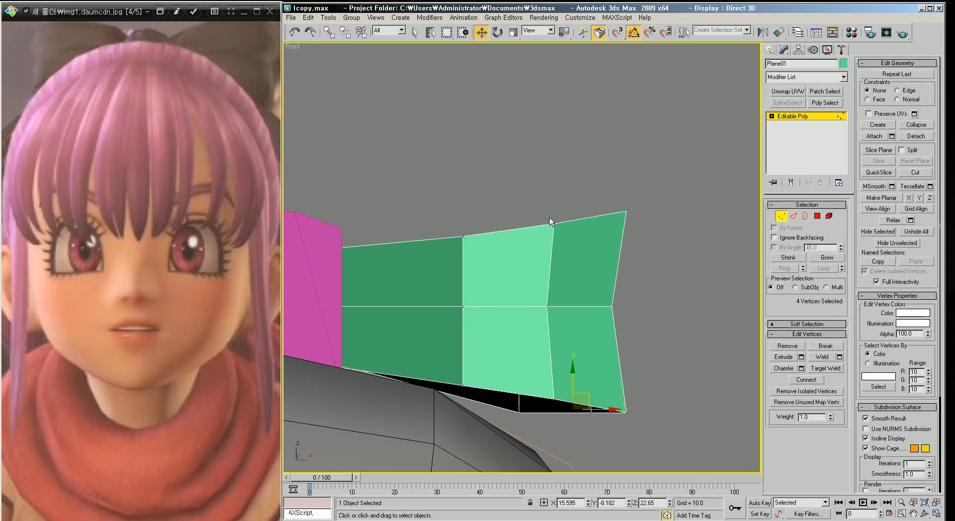
pyautogui.scroll(3, 551, 221)
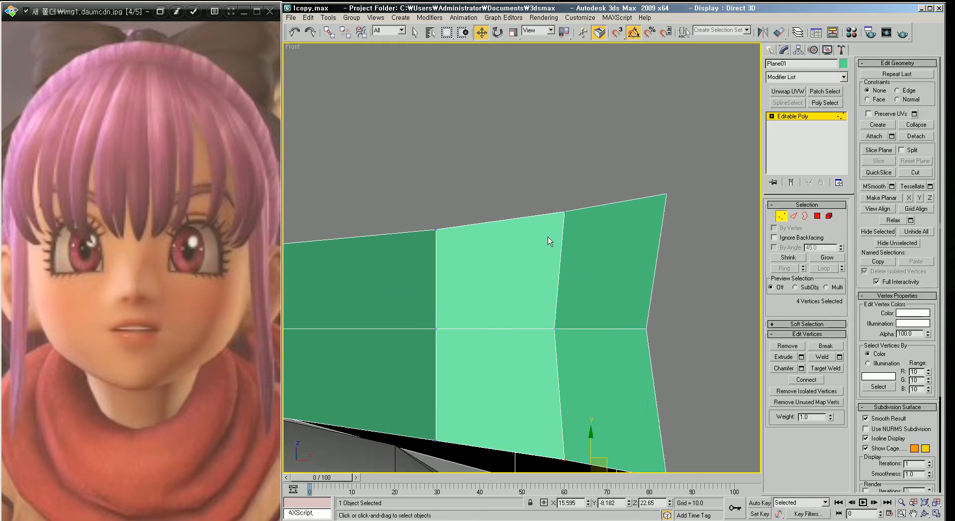
pyautogui.press('F3')
pyautogui.moveTo(463, 230)
pyautogui.mouseDown(button='middle')
pyautogui.moveTo(516, 235)
pyautogui.moveTo(444, 234)
pyautogui.mouseUp(button='middle')
pyautogui.scroll(-2, 516, 234)
pyautogui.moveTo(537, 216); pyautogui.dragTo(549, 195)
pyautogui.moveTo(591, 317); pyautogui.dragTo(584, 254, button='middle')
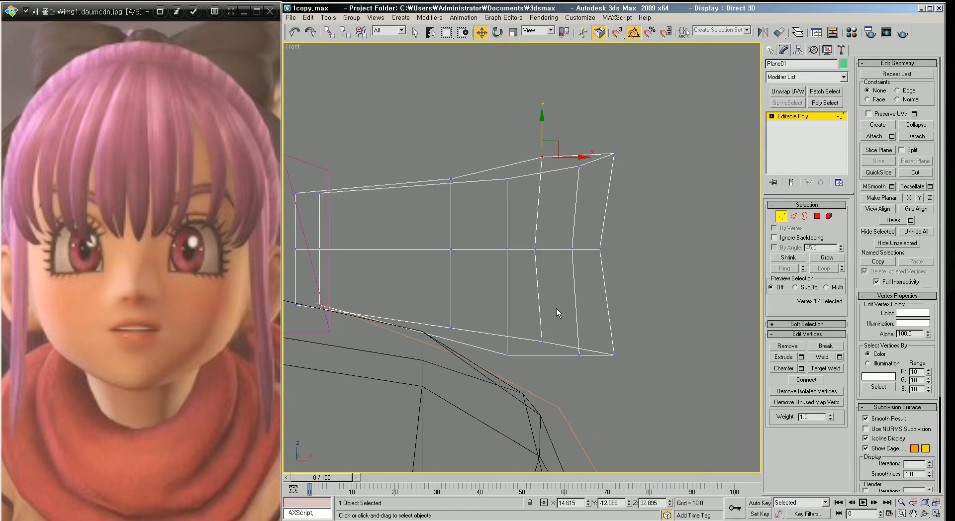
pyautogui.click(542, 341)
pyautogui.moveTo(542, 313); pyautogui.dragTo(543, 321)
pyautogui.press('F3')
pyautogui.click(451, 328)
pyautogui.moveTo(452, 307); pyautogui.dragTo(452, 318)
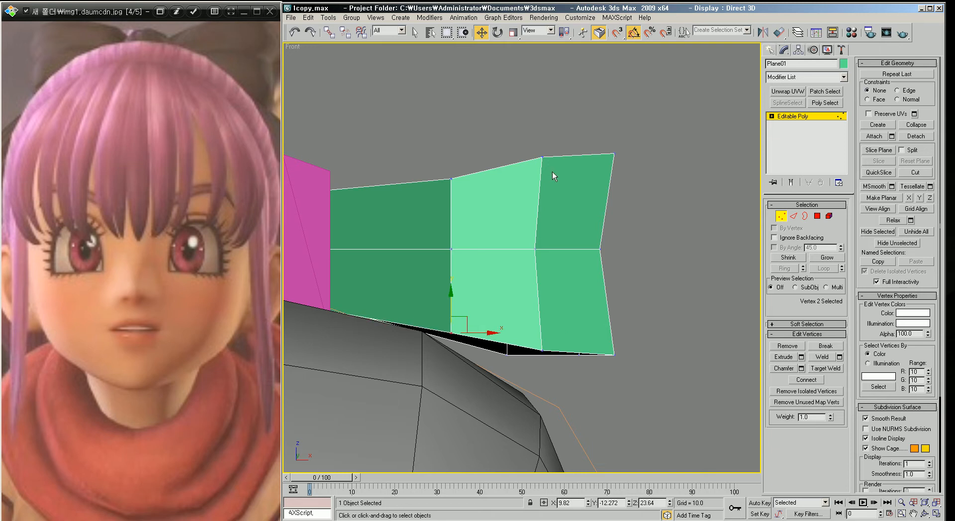
pyautogui.click(544, 158)
pyautogui.moveTo(551, 149); pyautogui.dragTo(551, 142)
pyautogui.click(542, 352)
pyautogui.moveTo(556, 339); pyautogui.dragTo(549, 340)
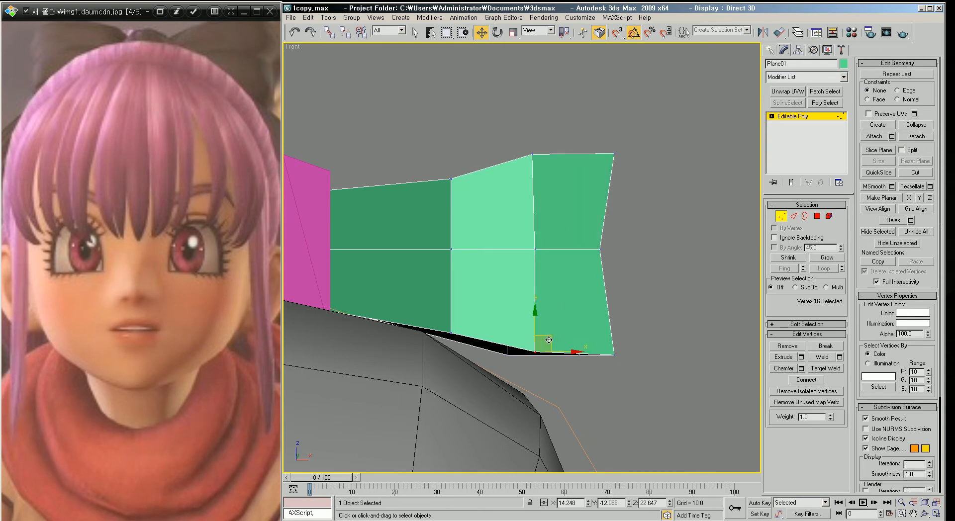
# Step: Orbit around the hair pieces and leave sub-object editing to review the green and pink pieces
pyautogui.scroll(-2, 536, 285)
pyautogui.scroll(2, 543, 284)
pyautogui.press('p')
pyautogui.scroll(-5, 550, 281)
pyautogui.keyDown('alt'); pyautogui.moveTo(551, 286); pyautogui.dragTo(490, 296, button='middle'); pyautogui.keyUp('alt')
pyautogui.keyDown('alt'); pyautogui.moveTo(479, 304); pyautogui.dragTo(473, 253, button='middle'); pyautogui.keyUp('alt')
pyautogui.scroll(3, 499, 307)
pyautogui.keyDown('alt'); pyautogui.moveTo(498, 349); pyautogui.dragTo(572, 291, button='middle'); pyautogui.keyUp('alt')
pyautogui.click(436, 144)
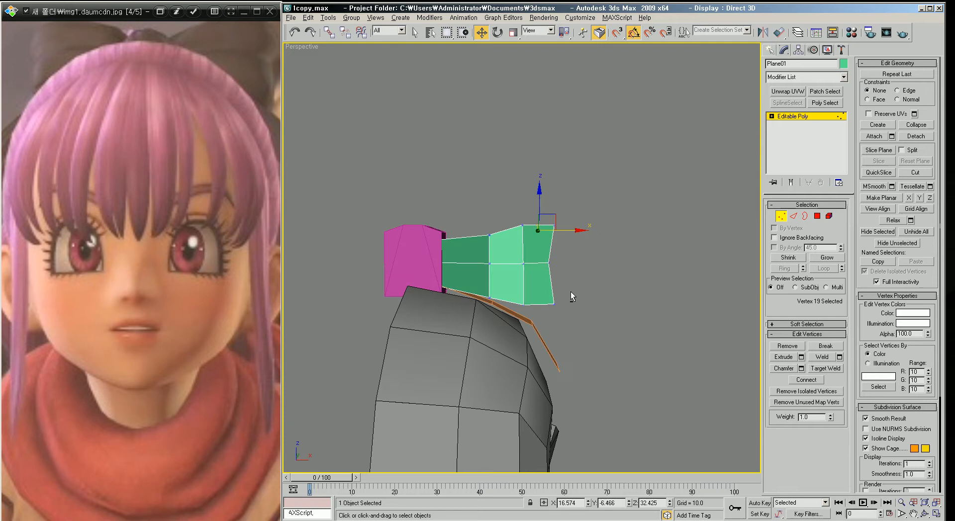
pyautogui.click(779, 220)
pyautogui.click(612, 260)
pyautogui.moveTo(433, 281); pyautogui.dragTo(458, 285, button='middle')
pyautogui.scroll(-3, 487, 270)
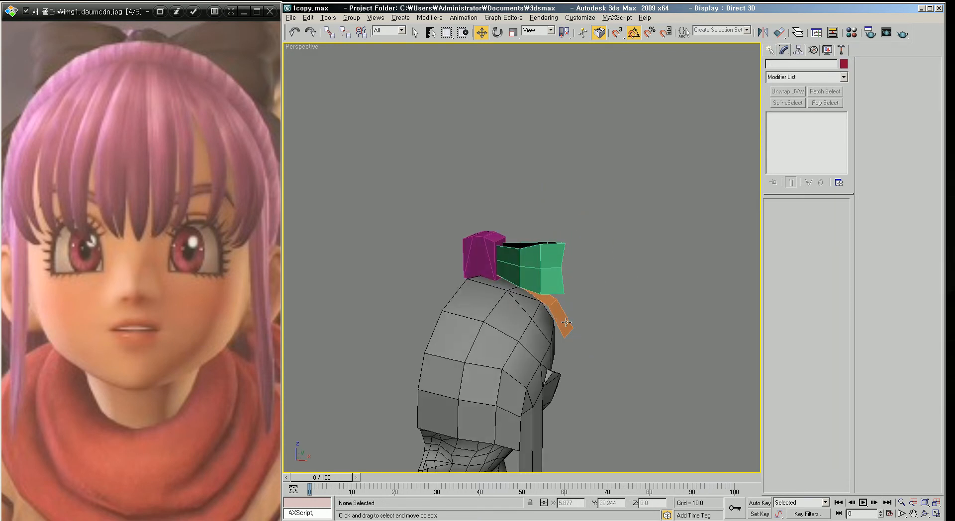
pyautogui.keyDown('alt'); pyautogui.moveTo(561, 324); pyautogui.dragTo(507, 315, button='middle'); pyautogui.keyUp('alt')
# Step: Browse the reference images of the character
pyautogui.click(150, 278)
pyautogui.scroll(2, 151, 279)
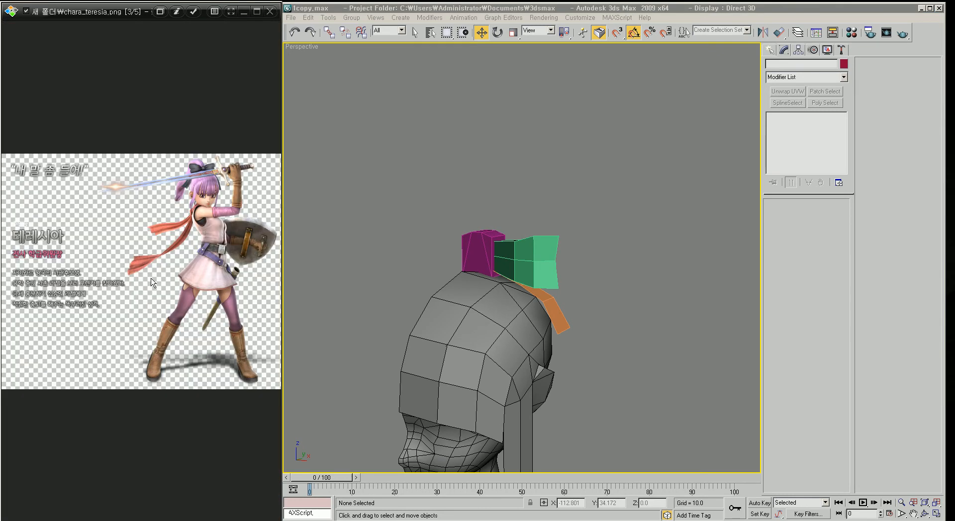
pyautogui.scroll(-1, 150, 279)
pyautogui.scroll(3, 578, 352)
# Step: Select the orange strip's bottom edge and extend it downward along the side of the head
pyautogui.click(591, 279)
pyautogui.scroll(4, 597, 306)
pyautogui.click(496, 294)
pyautogui.moveTo(568, 306); pyautogui.dragTo(586, 269, button='middle')
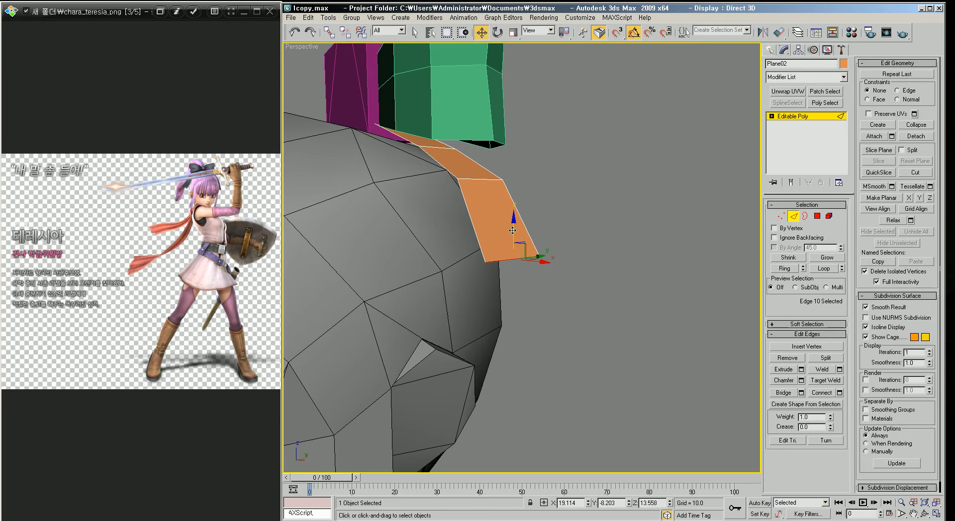
pyautogui.keyDown('shift'); pyautogui.moveTo(512, 230); pyautogui.dragTo(559, 340); pyautogui.keyUp('shift')
pyautogui.moveTo(559, 341); pyautogui.dragTo(551, 366, button='middle')
# Step: Rotate and move the orange strip's new edges so the strip hugs the side of the head
pyautogui.press('r')
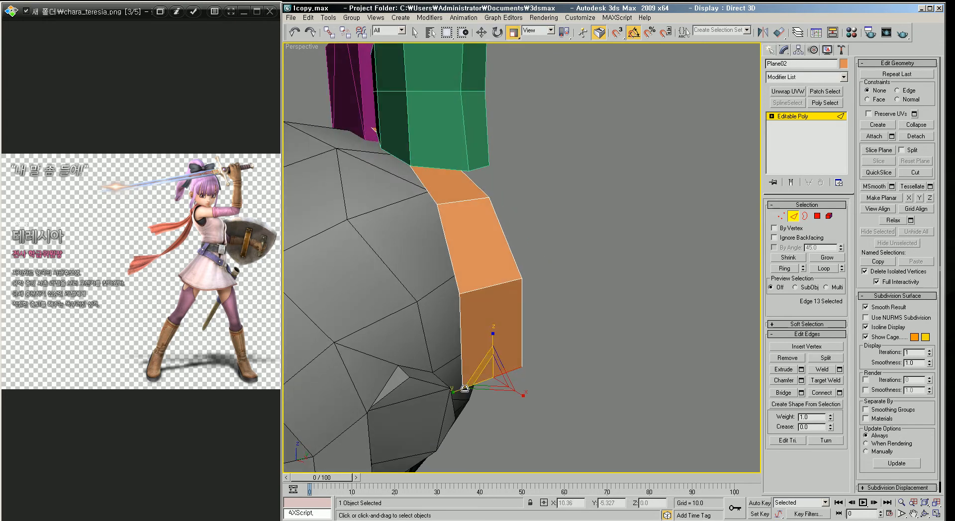
pyautogui.moveTo(458, 390); pyautogui.dragTo(452, 393)
pyautogui.keyDown('alt'); pyautogui.moveTo(453, 394); pyautogui.dragTo(472, 181, button='middle'); pyautogui.keyUp('alt')
pyautogui.keyDown('alt'); pyautogui.moveTo(490, 240); pyautogui.dragTo(624, 274, button='middle'); pyautogui.keyUp('alt')
pyautogui.click(613, 270)
pyautogui.click(569, 289)
pyautogui.keyDown('ctrl'); pyautogui.click(559, 244); pyautogui.keyUp('ctrl')
pyautogui.press('w')
pyautogui.moveTo(586, 262); pyautogui.dragTo(576, 264)
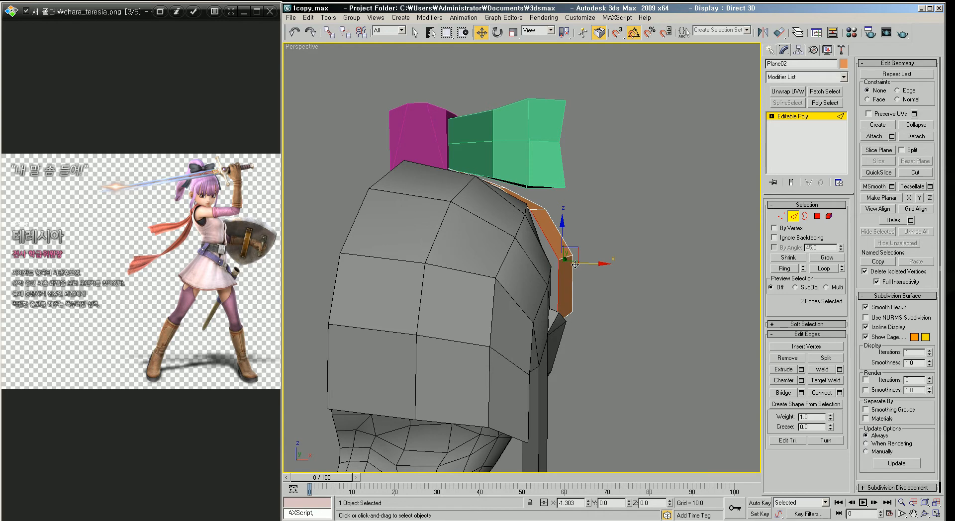
pyautogui.keyDown('alt'); pyautogui.moveTo(603, 292); pyautogui.dragTo(538, 268, button='middle'); pyautogui.keyUp('alt')
pyautogui.moveTo(489, 209); pyautogui.dragTo(493, 208)
pyautogui.keyDown('alt'); pyautogui.moveTo(514, 230); pyautogui.dragTo(583, 263, button='middle'); pyautogui.keyUp('alt')
pyautogui.click(583, 264)
pyautogui.keyDown('alt'); pyautogui.moveTo(536, 281); pyautogui.dragTo(559, 269, button='middle'); pyautogui.keyUp('alt')
# Step: Examine the side-hair reference image and orbit around the model to compare it
pyautogui.click(176, 255)
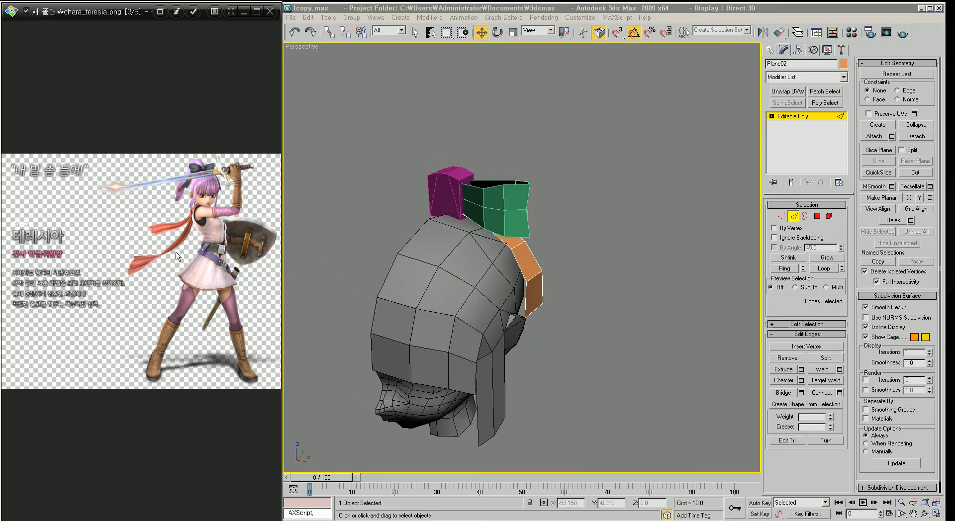
pyautogui.scroll(-2, 176, 255)
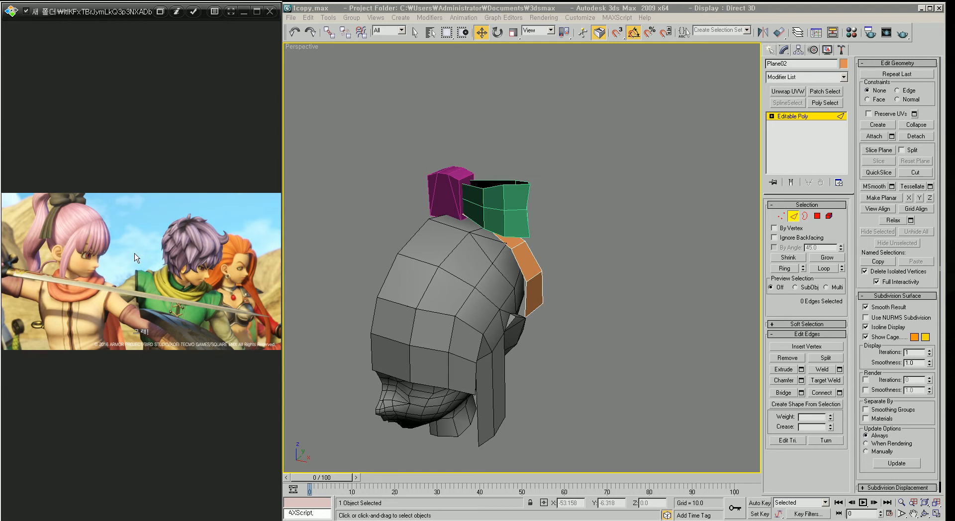
pyautogui.keyDown('ctrl'); pyautogui.scroll(5, 120, 243); pyautogui.keyUp('ctrl')
pyautogui.keyDown('ctrl'); pyautogui.scroll(3, 120, 242); pyautogui.keyUp('ctrl')
pyautogui.moveTo(120, 243); pyautogui.dragTo(267, 280)
pyautogui.keyDown('ctrl'); pyautogui.scroll(-7, 197, 264); pyautogui.keyUp('ctrl')
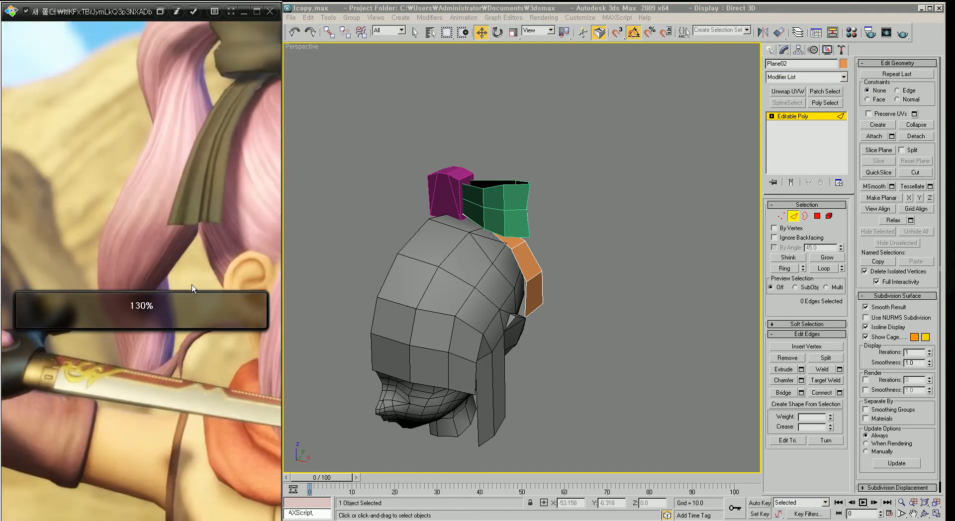
pyautogui.moveTo(197, 264); pyautogui.dragTo(175, 299)
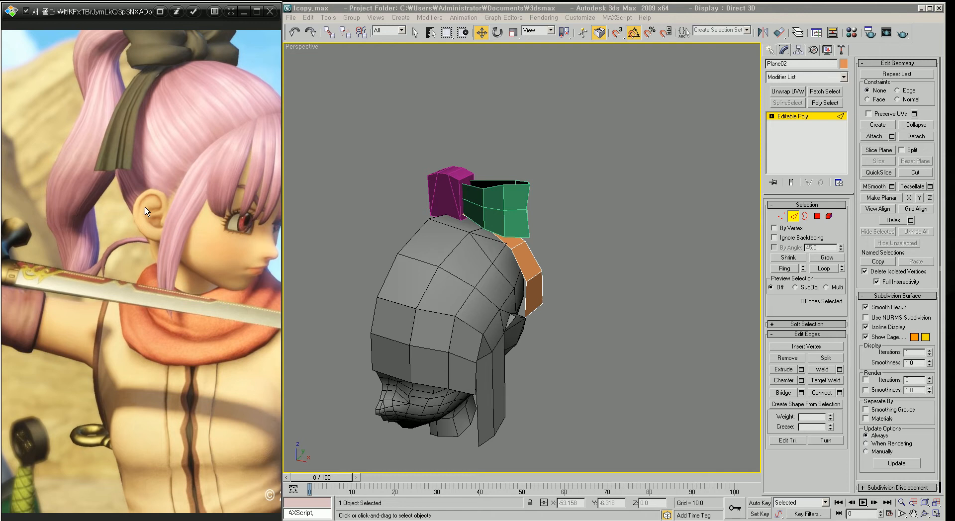
pyautogui.moveTo(472, 268); pyautogui.dragTo(492, 232, button='middle')
pyautogui.scroll(-3, 516, 261)
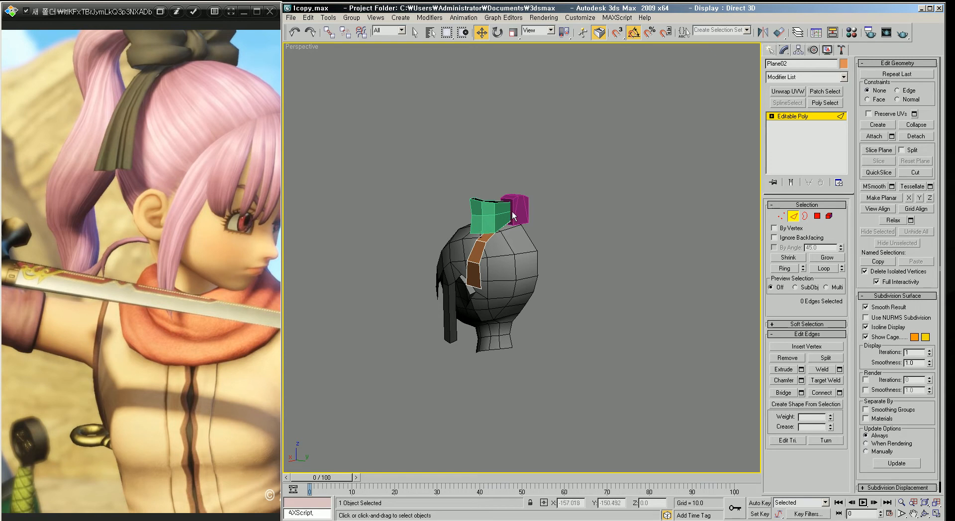
pyautogui.click(168, 208)
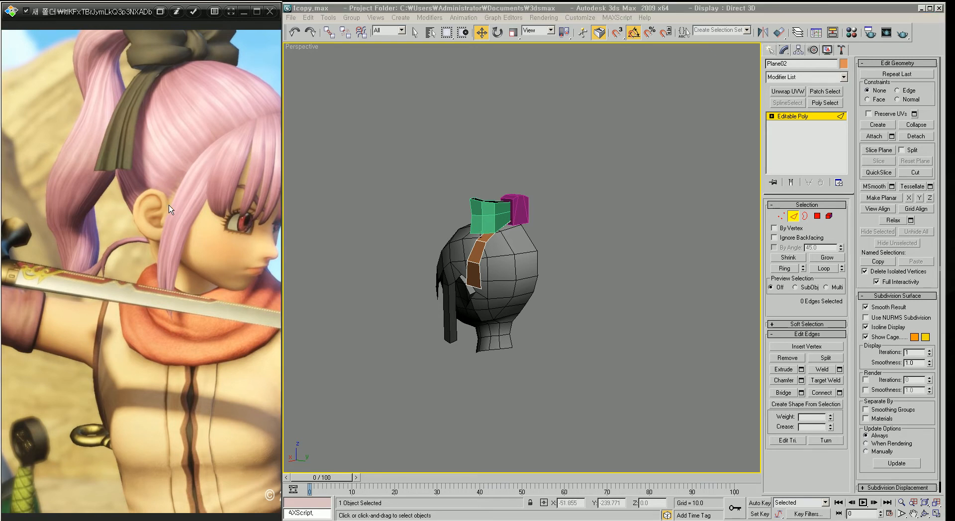
# Step: Zoom into the reference image around the ponytail and orbit the viewport to compare the hair block-out
pyautogui.scroll(-1, 171, 207)
pyautogui.scroll(-1, 172, 213)
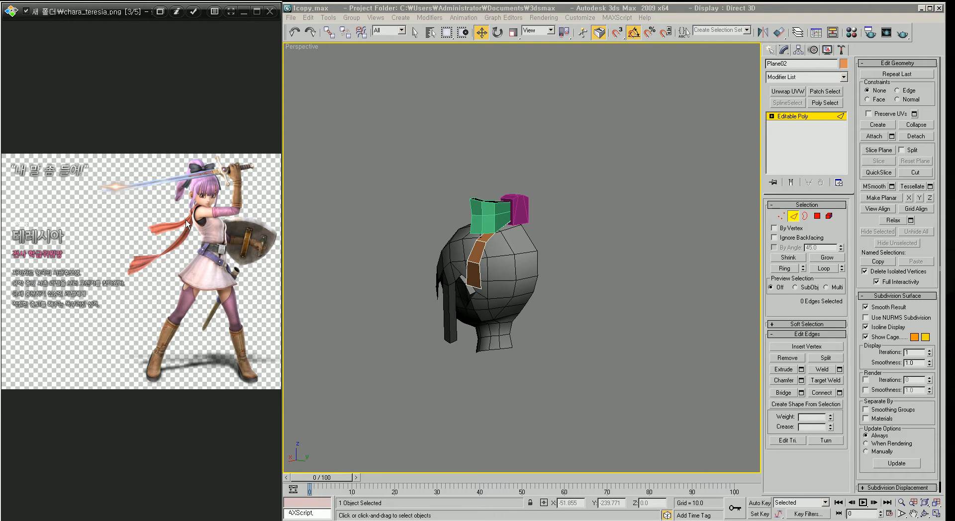
pyautogui.keyDown('ctrl'); pyautogui.scroll(5, 192, 194); pyautogui.keyUp('ctrl')
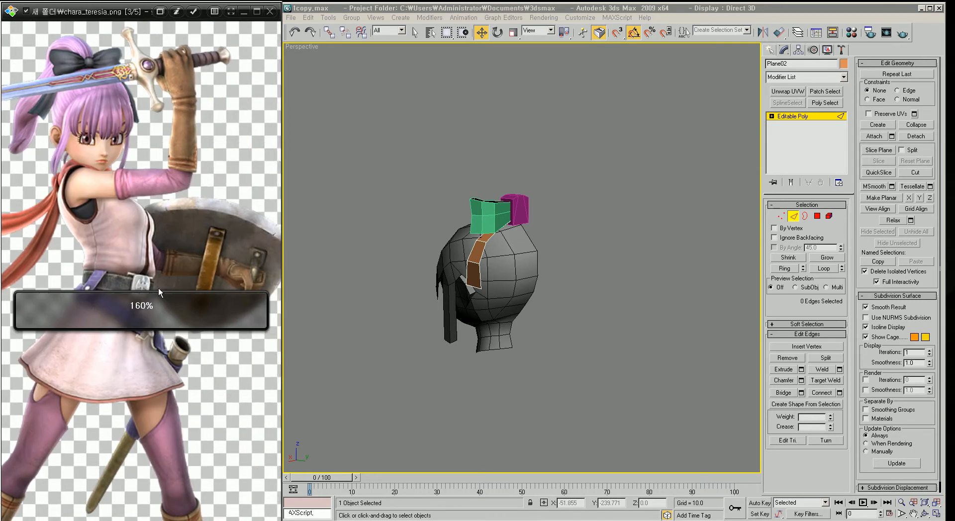
pyautogui.keyDown('ctrl'); pyautogui.scroll(2, 153, 286); pyautogui.keyUp('ctrl')
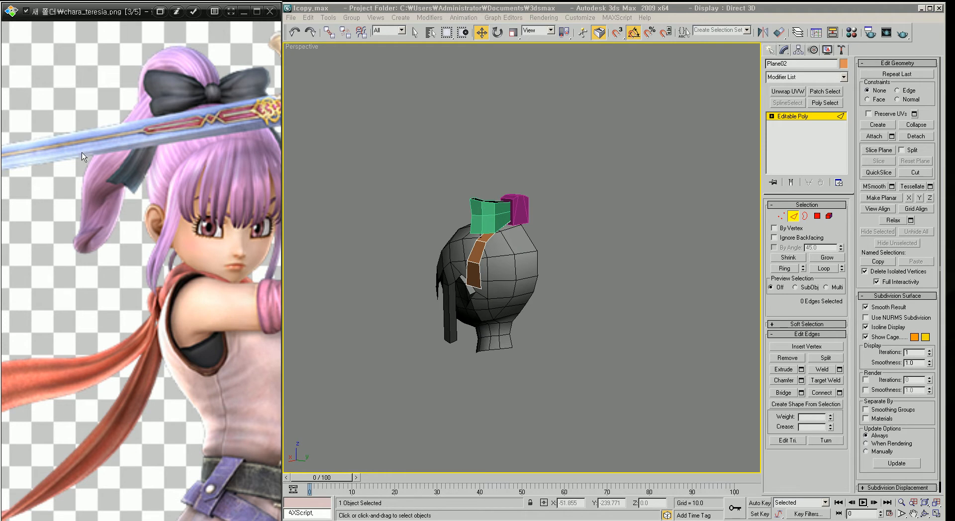
pyautogui.scroll(2, 552, 340)
pyautogui.keyDown('alt'); pyautogui.moveTo(565, 353); pyautogui.dragTo(543, 293, button='middle'); pyautogui.keyUp('alt')
pyautogui.scroll(-2, 542, 258)
pyautogui.keyDown('alt'); pyautogui.moveTo(536, 244); pyautogui.dragTo(472, 246, button='middle'); pyautogui.keyUp('alt')
pyautogui.scroll(3, 527, 274)
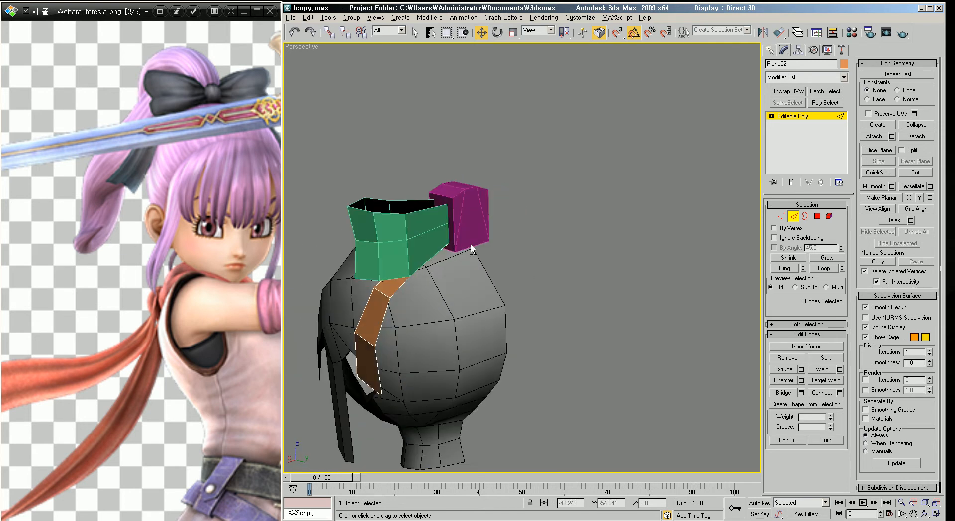
# Step: Create a box about 8 × 6.8 × 4.6 in the top view beside the pink hair block
pyautogui.click(810, 117)
pyautogui.click(770, 50)
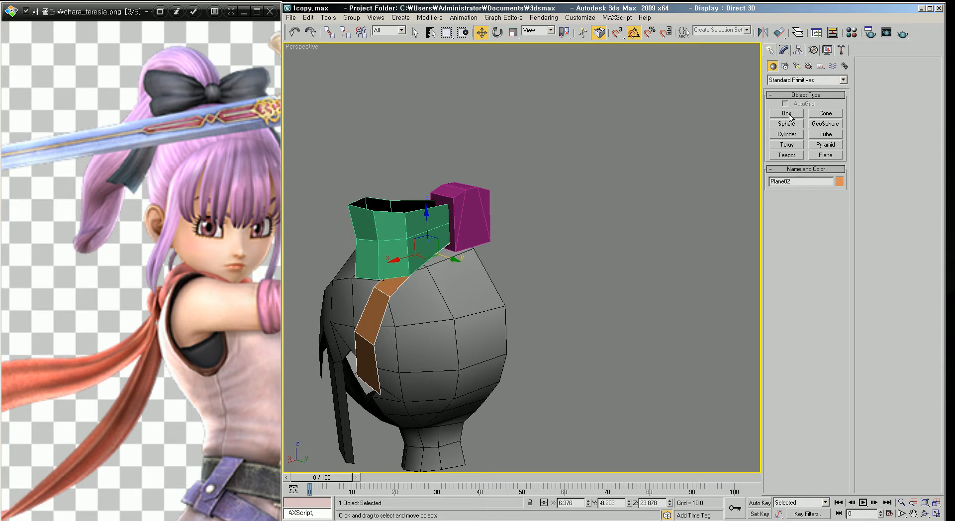
pyautogui.keyDown('alt'); pyautogui.moveTo(447, 250); pyautogui.dragTo(442, 339, button='middle'); pyautogui.keyUp('alt')
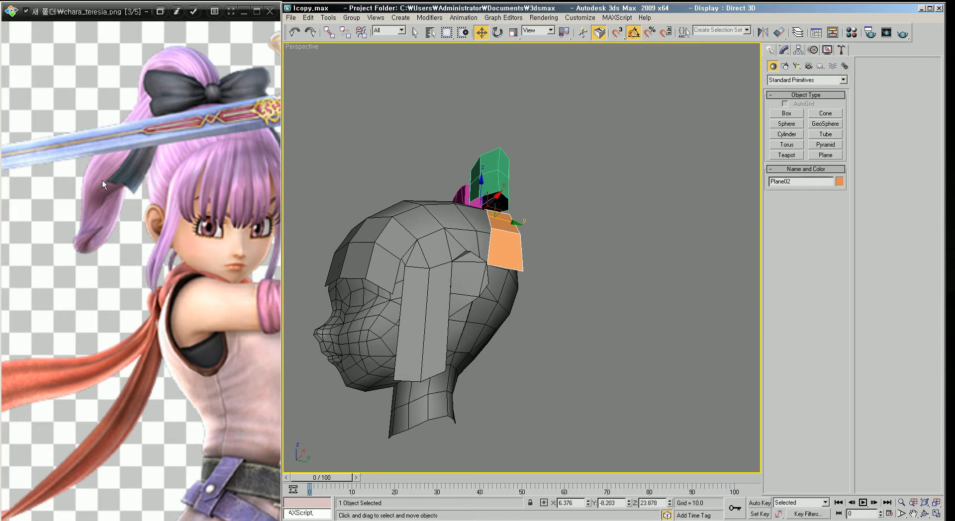
pyautogui.keyDown('alt'); pyautogui.moveTo(396, 250); pyautogui.dragTo(527, 226, button='middle'); pyautogui.keyUp('alt')
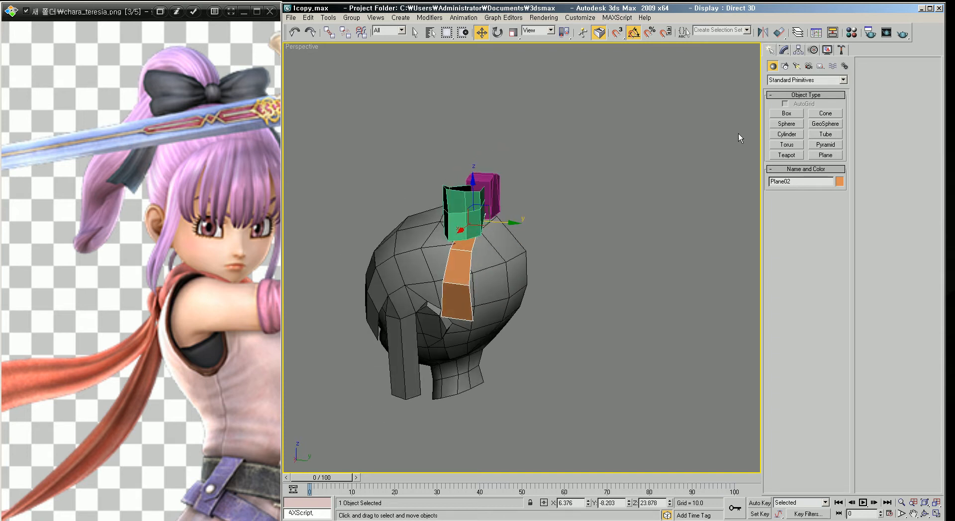
pyautogui.click(797, 113)
pyautogui.moveTo(597, 268)
pyautogui.keyDown('alt'); pyautogui.mouseDown(button='middle')
pyautogui.moveTo(642, 268)
pyautogui.moveTo(580, 265)
pyautogui.mouseUp(button='middle'); pyautogui.keyUp('alt')
pyautogui.keyDown('alt'); pyautogui.moveTo(550, 226); pyautogui.dragTo(499, 285, button='middle'); pyautogui.keyUp('alt')
pyautogui.press('t')
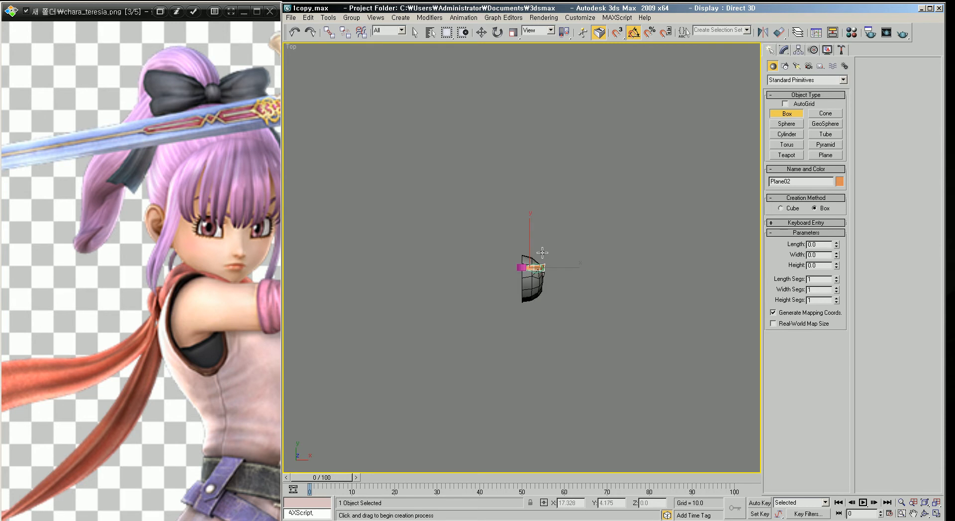
pyautogui.press('z')
pyautogui.moveTo(427, 241); pyautogui.dragTo(563, 269, button='middle')
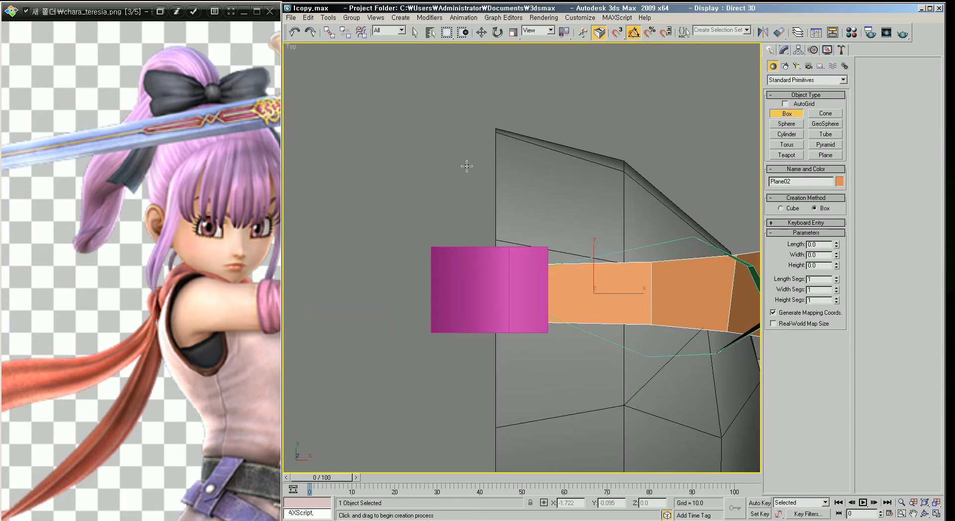
pyautogui.moveTo(476, 180); pyautogui.dragTo(519, 207, button='middle')
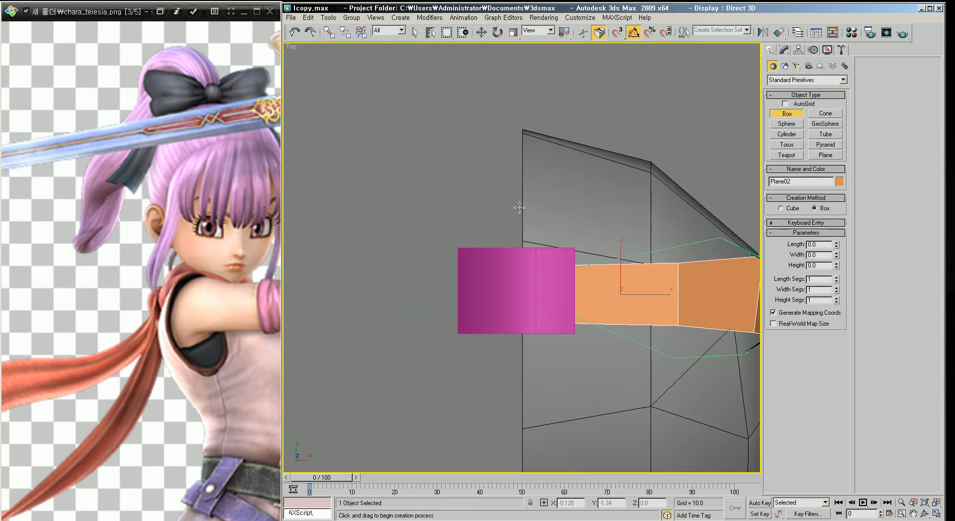
pyautogui.moveTo(462, 139)
pyautogui.mouseDown()
pyautogui.moveTo(550, 257)
pyautogui.moveTo(570, 265)
pyautogui.mouseUp()
pyautogui.press('F3')
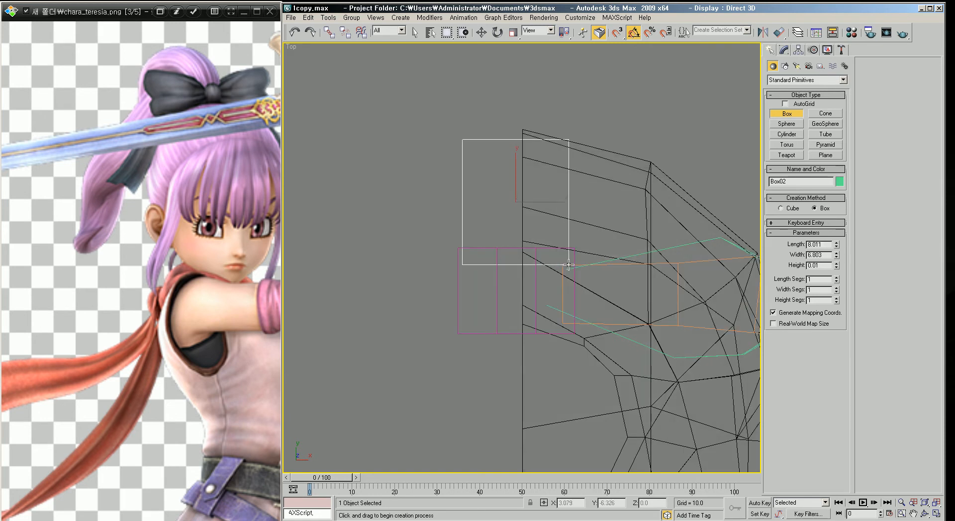
pyautogui.press('F3')
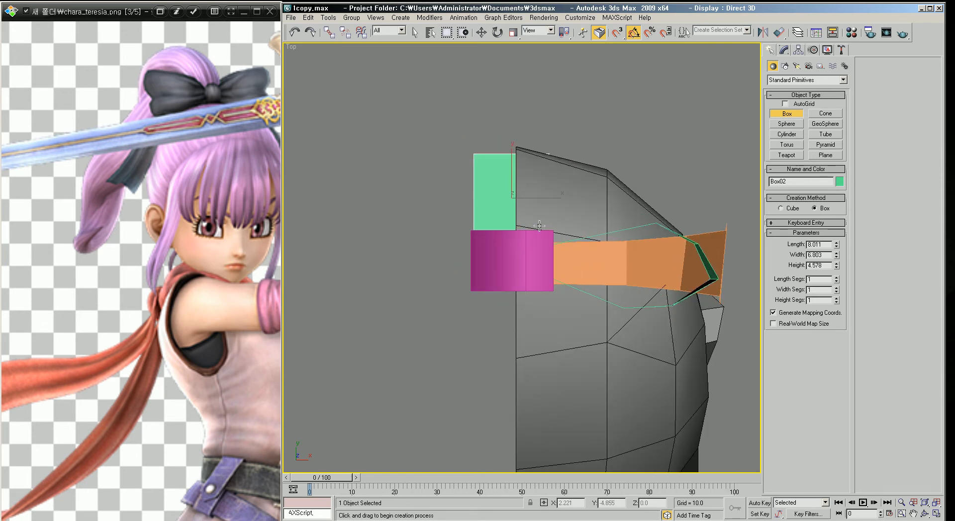
# Step: Move the new box up onto the top of the head next to the pink block
pyautogui.press('p')
pyautogui.scroll(-5, 538, 263)
pyautogui.moveTo(537, 263)
pyautogui.keyDown('alt'); pyautogui.mouseDown(button='middle')
pyautogui.moveTo(577, 224)
pyautogui.moveTo(548, 250)
pyautogui.mouseUp(button='middle'); pyautogui.keyUp('alt')
pyautogui.scroll(3, 577, 224)
pyautogui.press('w')
pyautogui.moveTo(500, 234); pyautogui.dragTo(495, 113)
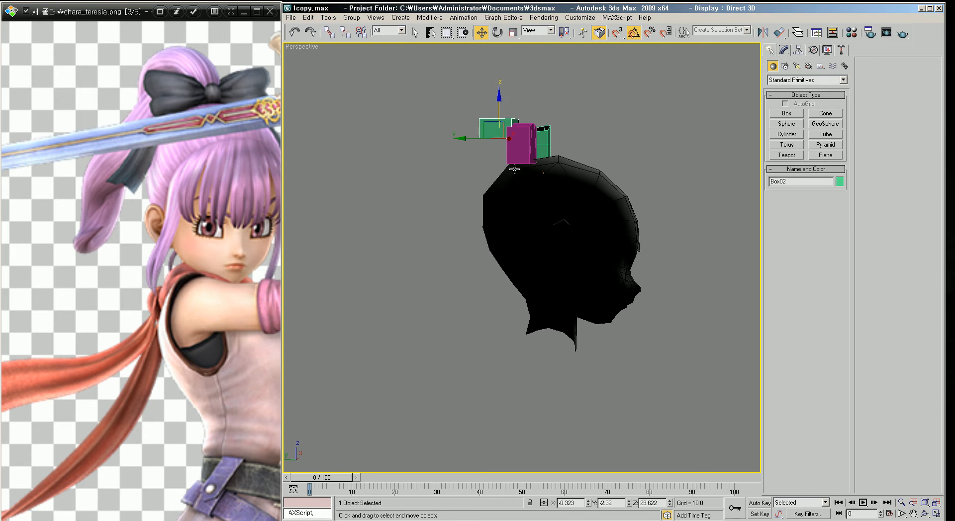
pyautogui.moveTo(526, 181); pyautogui.dragTo(535, 247, button='middle')
pyautogui.keyDown('alt'); pyautogui.moveTo(534, 247); pyautogui.dragTo(398, 326, button='middle'); pyautogui.keyUp('alt')
pyautogui.scroll(5, 455, 277)
pyautogui.moveTo(491, 199); pyautogui.dragTo(439, 250, button='middle')
# Step: Rotate the new box about 35 degrees so it tilts outward from the head
pyautogui.press('e')
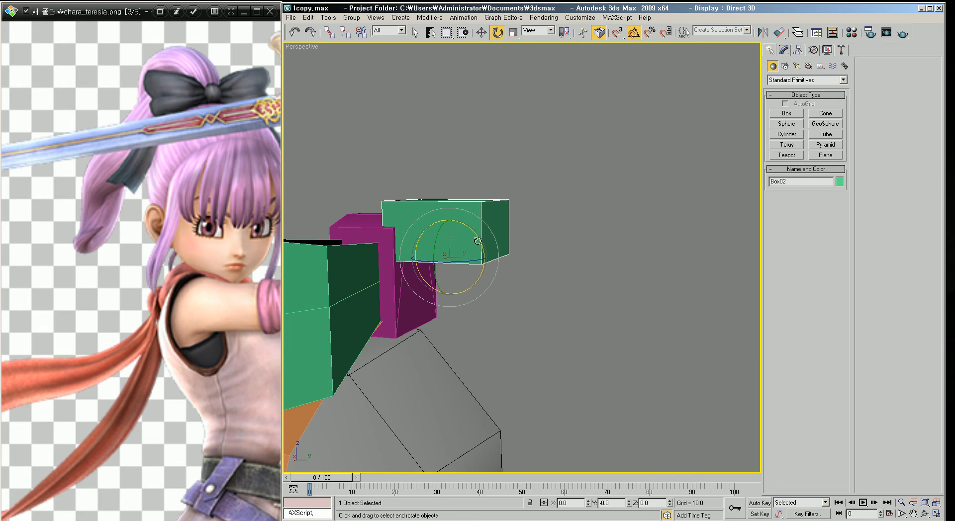
pyautogui.moveTo(478, 241); pyautogui.dragTo(480, 219)
pyautogui.keyDown('alt'); pyautogui.moveTo(472, 245); pyautogui.dragTo(441, 213, button='middle'); pyautogui.keyUp('alt')
pyautogui.keyDown('alt'); pyautogui.moveTo(485, 372); pyautogui.dragTo(465, 180, button='middle'); pyautogui.keyUp('alt')
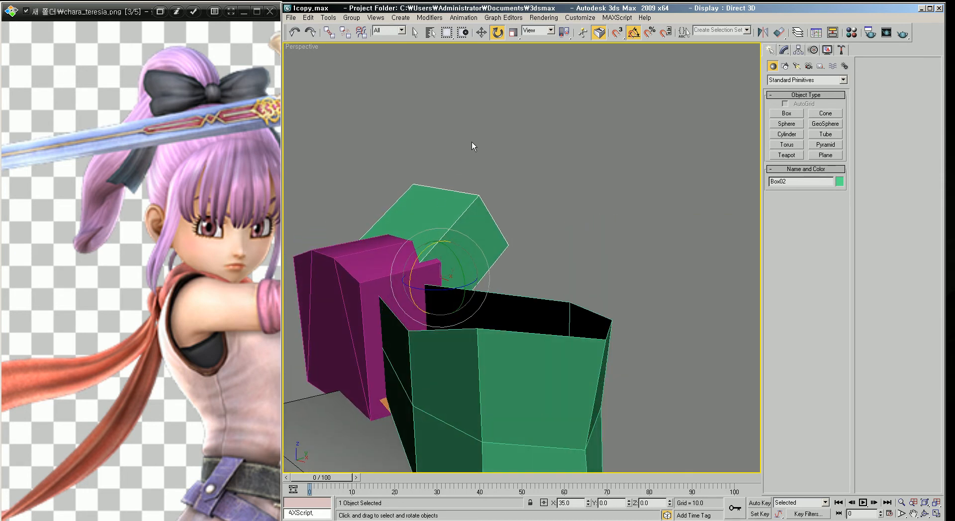
pyautogui.keyDown('alt'); pyautogui.moveTo(476, 378); pyautogui.dragTo(420, 368, button='middle'); pyautogui.keyUp('alt')
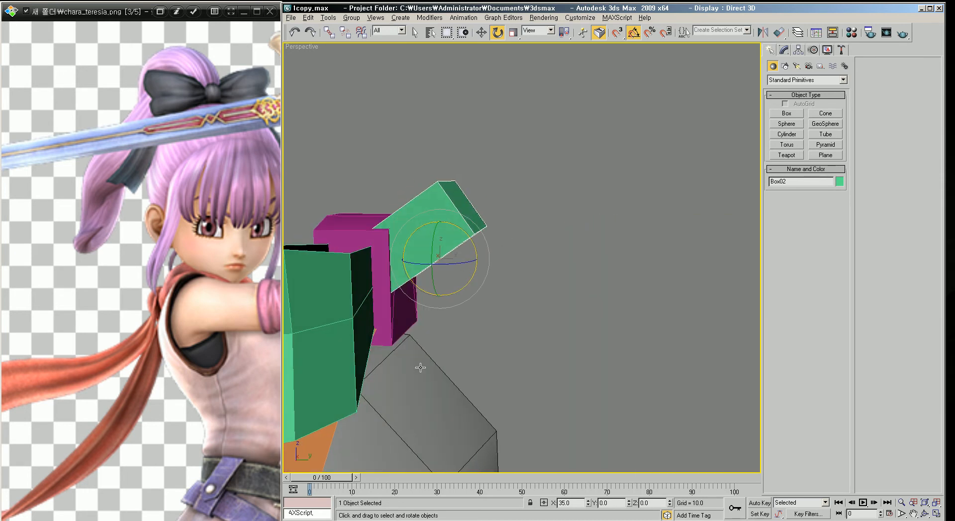
# Step: Convert the new box to an editable poly and open its end faces
pyautogui.rightClick(428, 212)
pyautogui.moveTo(459, 305)
pyautogui.click(551, 313)
pyautogui.moveTo(398, 318)
pyautogui.keyDown('alt'); pyautogui.mouseDown(button='middle')
pyautogui.moveTo(457, 322)
pyautogui.moveTo(519, 316)
pyautogui.moveTo(524, 306)
pyautogui.moveTo(485, 308)
pyautogui.moveTo(493, 332)
pyautogui.moveTo(418, 352)
pyautogui.moveTo(380, 349)
pyautogui.moveTo(535, 308)
pyautogui.mouseUp(button='middle'); pyautogui.keyUp('alt')
pyautogui.press('F3')
pyautogui.scroll(3, 524, 306)
pyautogui.press('4')
pyautogui.click(481, 324)
pyautogui.press('F3')
pyautogui.click(535, 308)
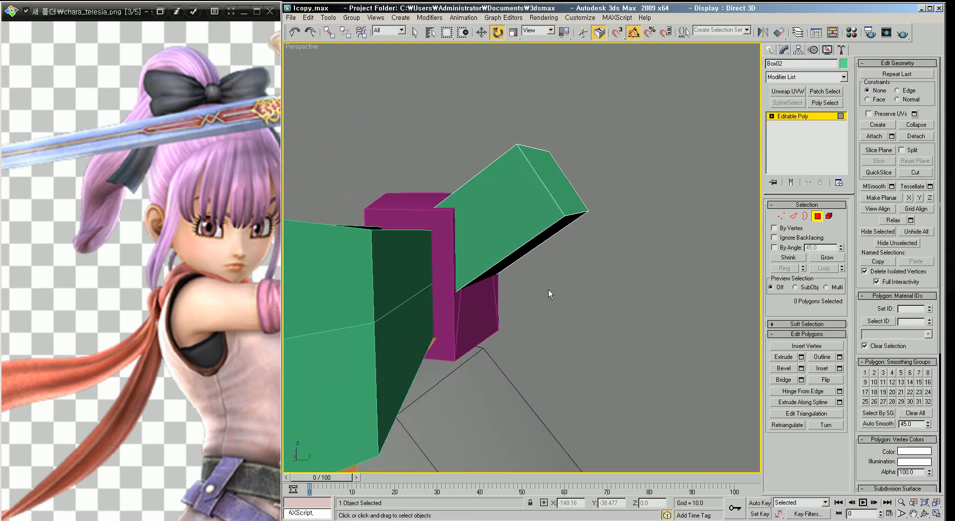
pyautogui.moveTo(582, 205)
pyautogui.keyDown('alt'); pyautogui.mouseDown(button='middle')
pyautogui.moveTo(576, 187)
pyautogui.moveTo(572, 202)
pyautogui.mouseUp(button='middle'); pyautogui.keyUp('alt')
pyautogui.click(576, 187)
pyautogui.click(620, 177)
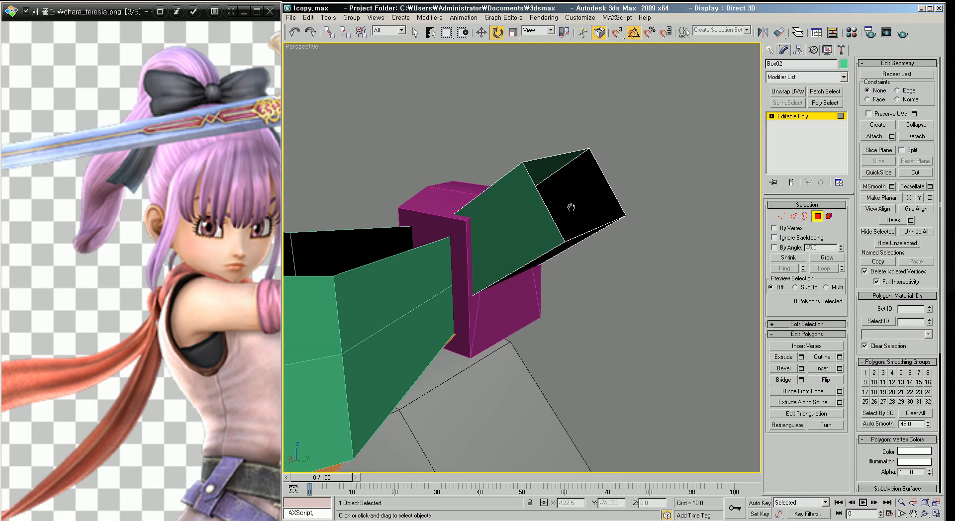
# Step: Select the open border at the box's end, rotate it, and extend it outward into a new segment
pyautogui.press('3')
pyautogui.click(546, 210)
pyautogui.keyDown('alt'); pyautogui.moveTo(546, 210); pyautogui.dragTo(600, 235, button='middle'); pyautogui.keyUp('alt')
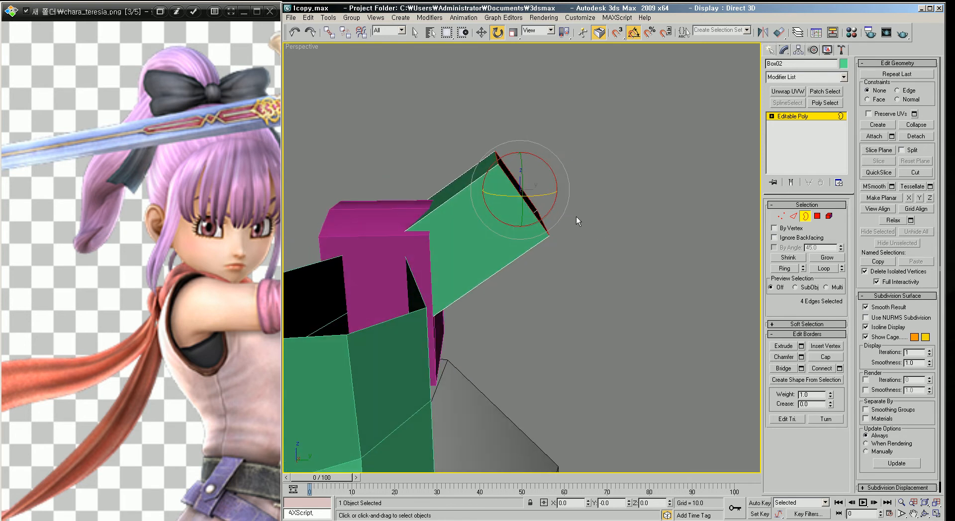
pyautogui.click(483, 35)
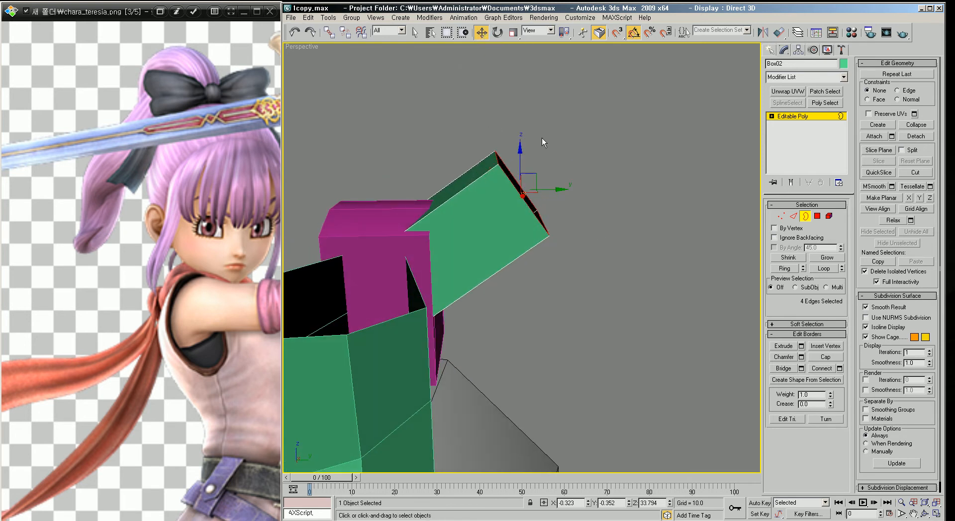
pyautogui.keyDown('shift'); pyautogui.moveTo(539, 187); pyautogui.dragTo(627, 164); pyautogui.keyUp('shift')
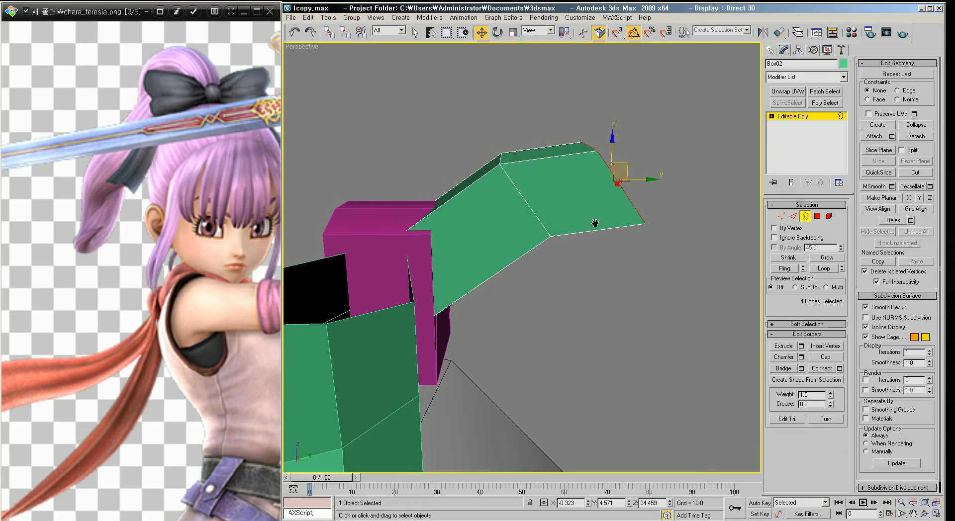
# Step: Try rotating the extended border, then undo the rotation
pyautogui.scroll(-3, 597, 224)
pyautogui.keyDown('alt'); pyautogui.moveTo(543, 255); pyautogui.dragTo(464, 178, button='middle'); pyautogui.keyUp('alt')
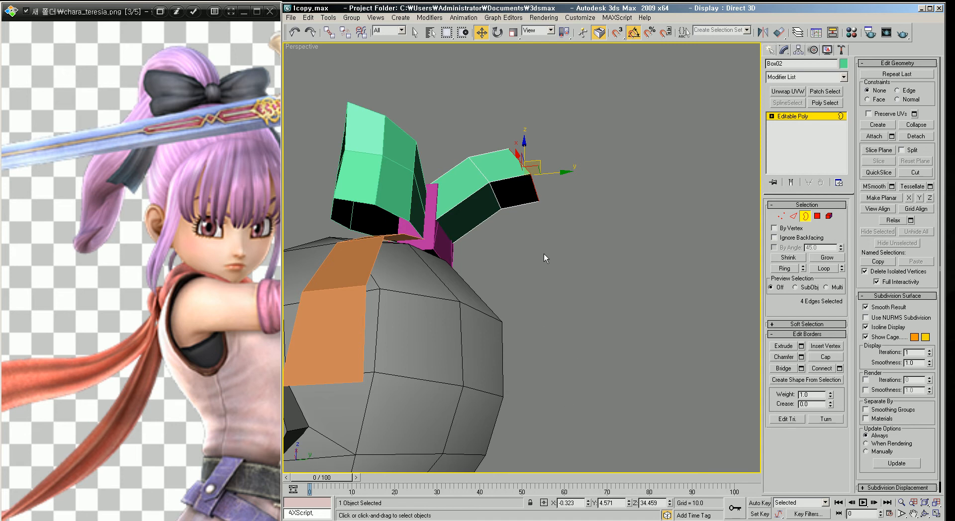
pyautogui.scroll(3, 541, 279)
pyautogui.moveTo(539, 206); pyautogui.dragTo(555, 186, button='middle')
pyautogui.press('e')
pyautogui.moveTo(548, 127); pyautogui.dragTo(611, 210)
pyautogui.press('w')
pyautogui.hotkey('ctrl', 'z')
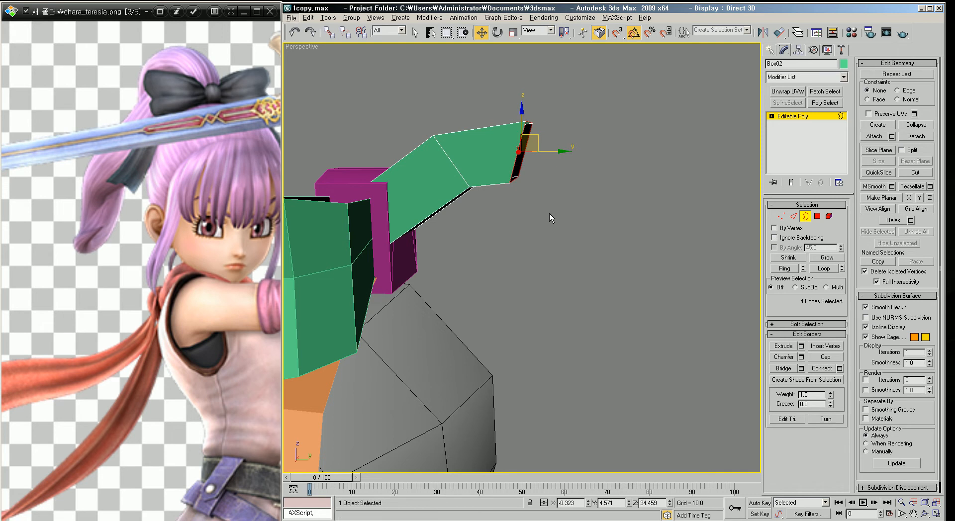
# Step: Reposition the hair piece's end edges and delete the polygon at its tip
pyautogui.scroll(2, 523, 211)
pyautogui.rightClick(524, 144)
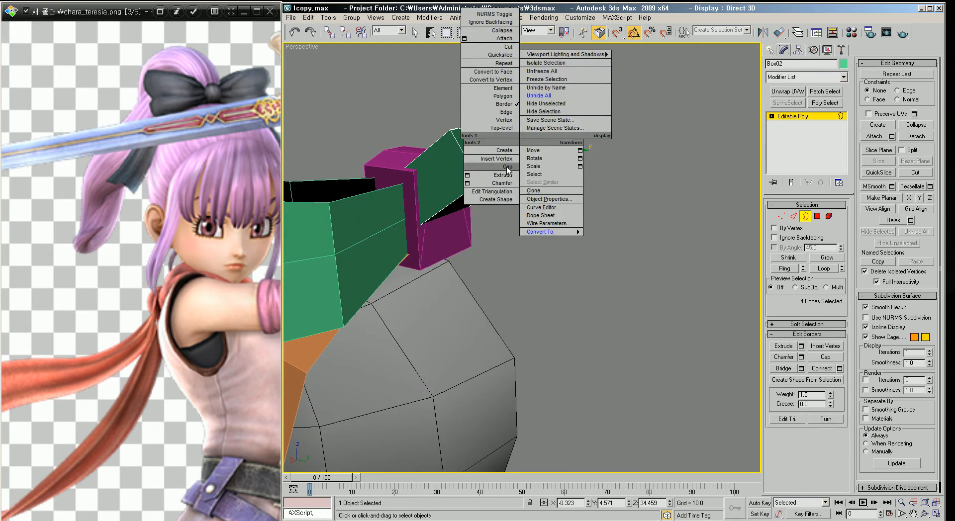
pyautogui.click(530, 150)
pyautogui.keyDown('alt'); pyautogui.moveTo(532, 201); pyautogui.dragTo(543, 148, button='middle'); pyautogui.keyUp('alt')
pyautogui.press('2')
pyautogui.click(533, 234)
pyautogui.moveTo(550, 224); pyautogui.dragTo(579, 217)
pyautogui.keyDown('alt'); pyautogui.moveTo(580, 218); pyautogui.dragTo(510, 197, button='middle'); pyautogui.keyUp('alt')
pyautogui.keyDown('alt'); pyautogui.moveTo(551, 362); pyautogui.dragTo(517, 273, button='middle'); pyautogui.keyUp('alt')
pyautogui.press('4')
pyautogui.click(517, 267)
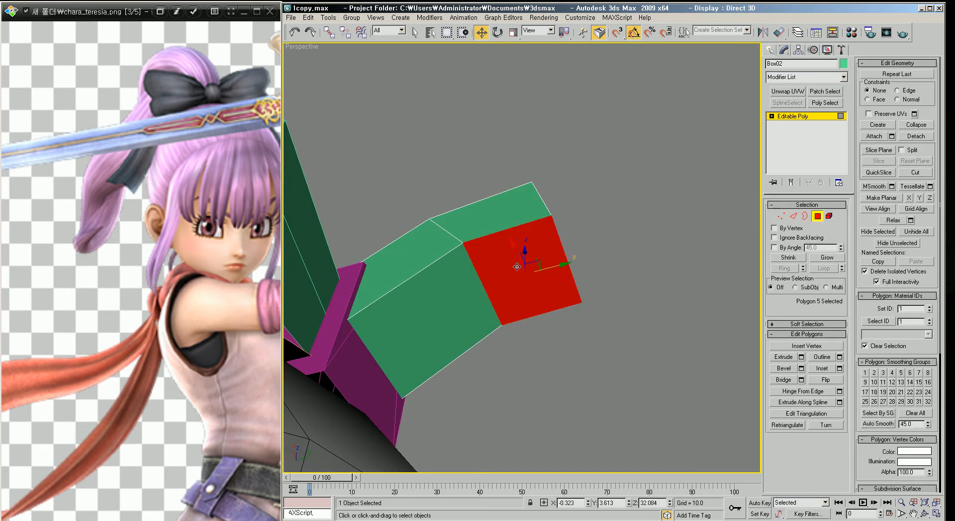
pyautogui.press('Delete')
# Step: Select the open border at the piece's tip and extend it up and outward into an arched segment
pyautogui.press('3')
pyautogui.click(565, 243)
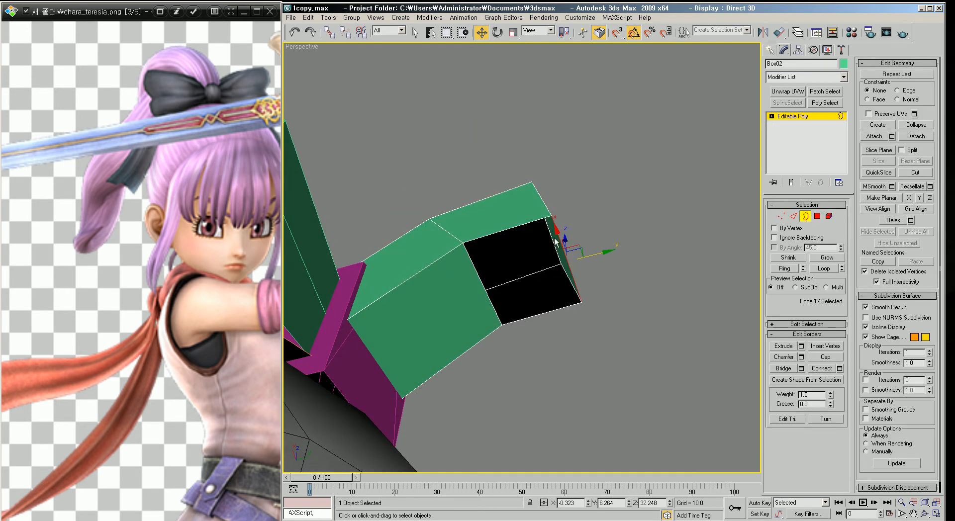
pyautogui.click(517, 226)
pyautogui.keyDown('alt'); pyautogui.moveTo(531, 249); pyautogui.dragTo(536, 130, button='middle'); pyautogui.keyUp('alt')
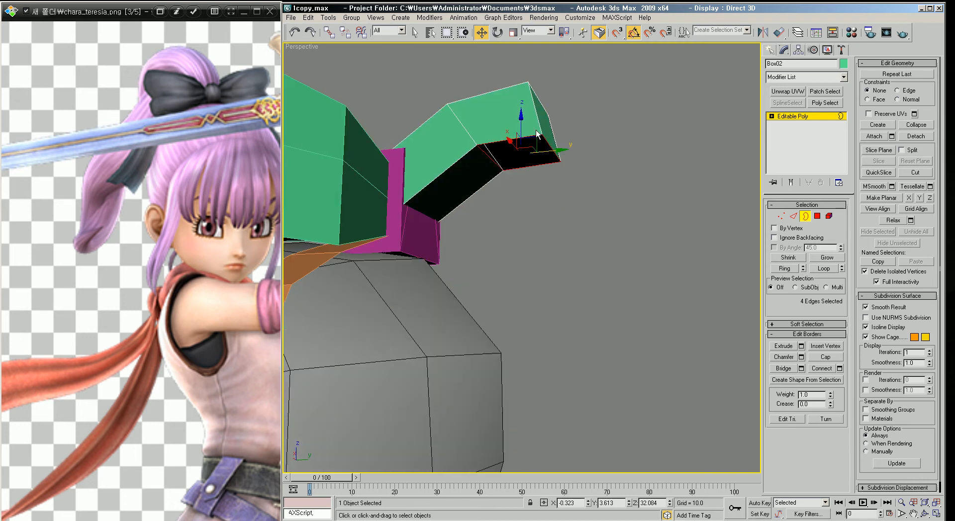
pyautogui.keyDown('shift'); pyautogui.moveTo(537, 137); pyautogui.dragTo(585, 240); pyautogui.keyUp('shift')
# Step: Extend the border downward in several segments so the ponytail strand hangs behind the head
pyautogui.scroll(-2, 596, 228)
pyautogui.moveTo(598, 225)
pyautogui.mouseDown(button='middle')
pyautogui.moveTo(601, 179)
pyautogui.moveTo(583, 219)
pyautogui.mouseUp(button='middle')
pyautogui.keyDown('shift'); pyautogui.moveTo(574, 191); pyautogui.dragTo(586, 368); pyautogui.keyUp('shift')
pyautogui.moveTo(590, 354); pyautogui.dragTo(601, 257, button='middle')
pyautogui.scroll(-3, 589, 267)
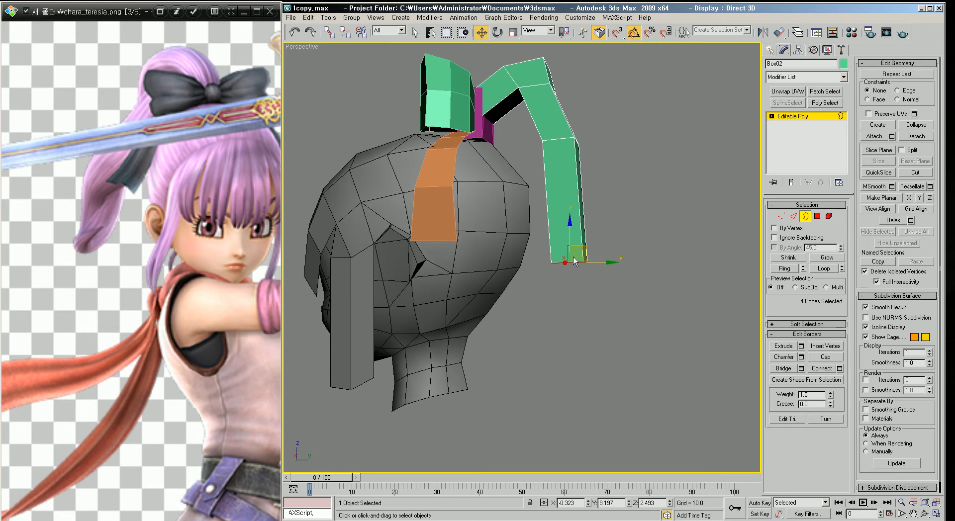
pyautogui.keyDown('shift'); pyautogui.moveTo(589, 248); pyautogui.dragTo(574, 337); pyautogui.keyUp('shift')
pyautogui.scroll(-5, 596, 288)
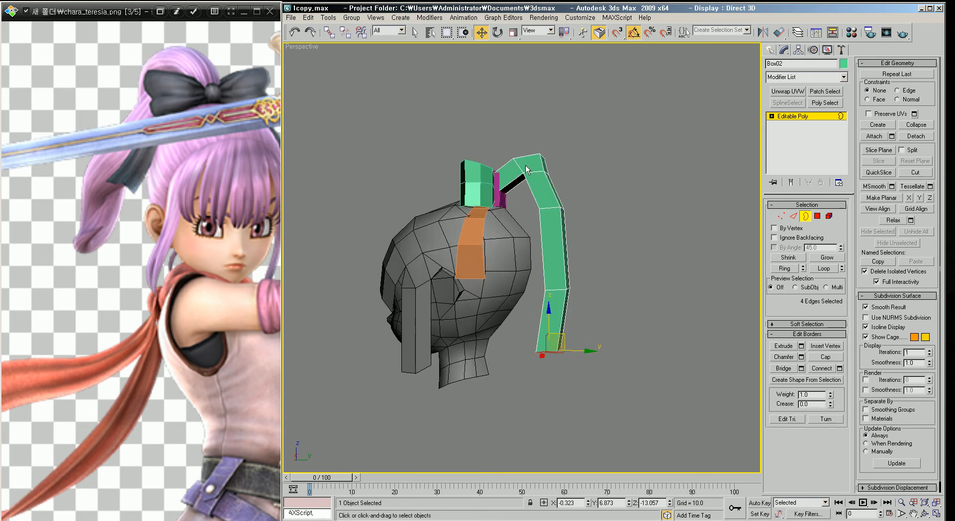
# Step: Reshape the ponytail's arch by moving its vertices in the right view
pyautogui.scroll(-4, 553, 193)
pyautogui.press('v')
pyautogui.press('r')
pyautogui.press('z')
pyautogui.scroll(-6, 547, 193)
pyautogui.scroll(-6, 546, 193)
pyautogui.moveTo(527, 170); pyautogui.dragTo(529, 251, button='middle')
pyautogui.scroll(2, 529, 250)
pyautogui.scroll(2, 519, 219)
pyautogui.moveTo(482, 203); pyautogui.dragTo(568, 252, button='middle')
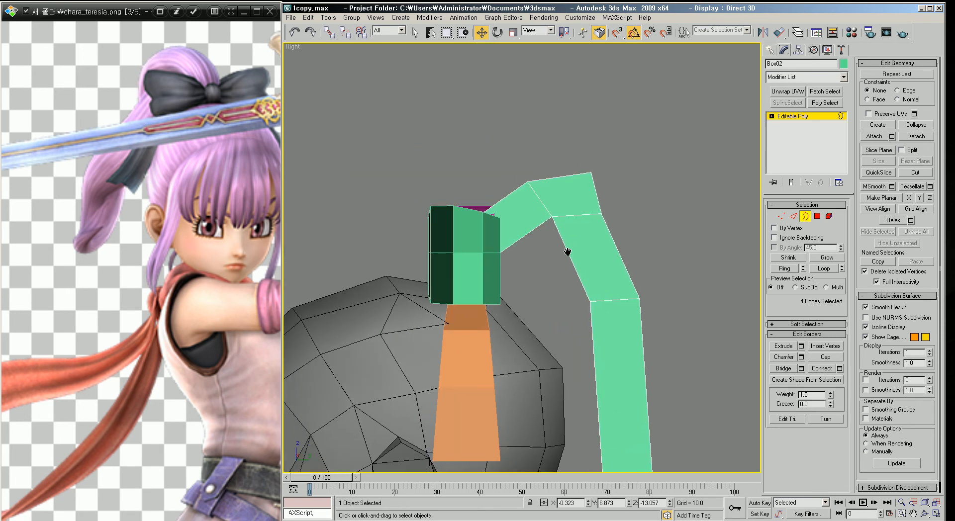
pyautogui.click(782, 216)
pyautogui.scroll(3, 571, 228)
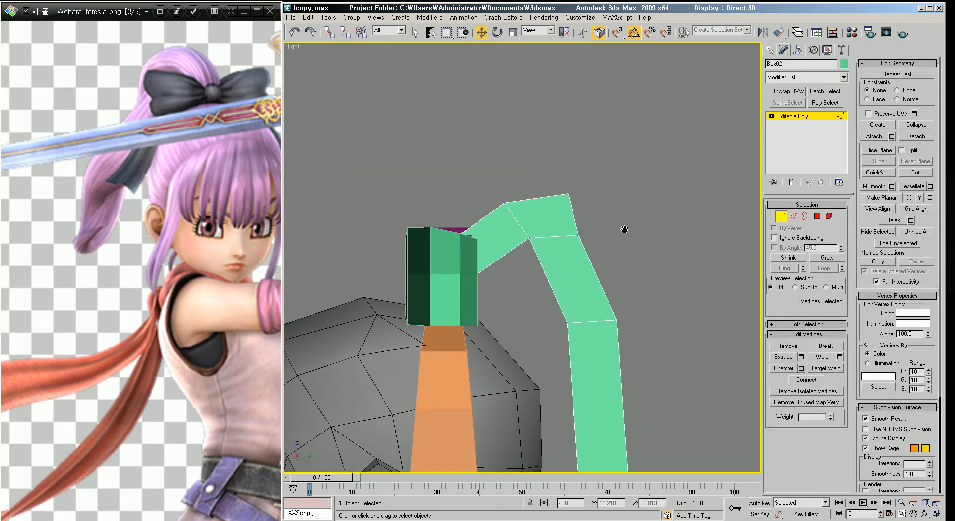
pyautogui.moveTo(525, 247); pyautogui.dragTo(514, 262)
pyautogui.moveTo(587, 142)
pyautogui.mouseDown()
pyautogui.moveTo(648, 122)
pyautogui.moveTo(586, 137)
pyautogui.mouseUp()
pyautogui.scroll(-3, 614, 169)
pyautogui.moveTo(513, 235); pyautogui.dragTo(559, 290)
pyautogui.moveTo(562, 246); pyautogui.dragTo(539, 273)
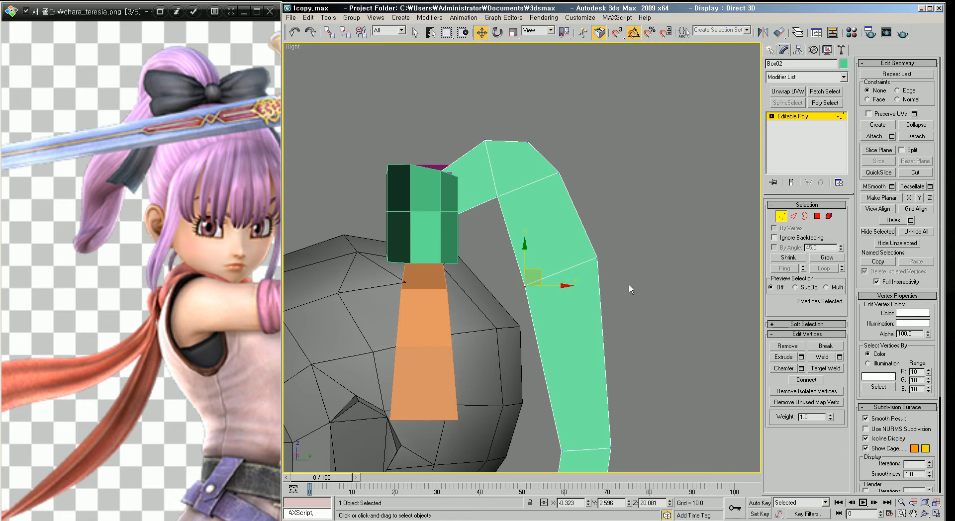
# Step: Move the lower strand's vertices to curve the ponytail closer to the back of the head
pyautogui.moveTo(584, 223); pyautogui.dragTo(547, 154)
pyautogui.moveTo(620, 219); pyautogui.dragTo(524, 124)
pyautogui.moveTo(566, 150); pyautogui.dragTo(598, 169)
pyautogui.scroll(-5, 571, 255)
pyautogui.scroll(4, 581, 243)
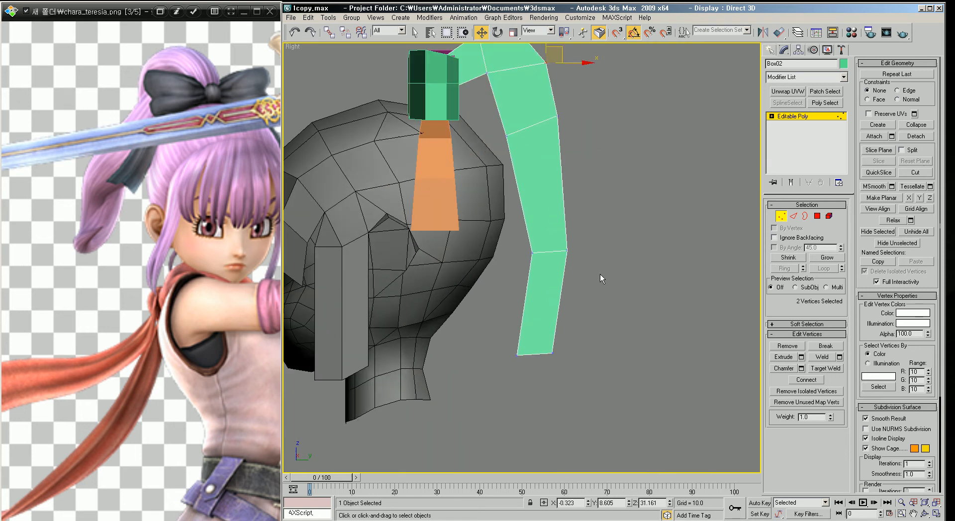
pyautogui.moveTo(567, 235); pyautogui.dragTo(558, 213)
pyautogui.moveTo(608, 420); pyautogui.dragTo(493, 332)
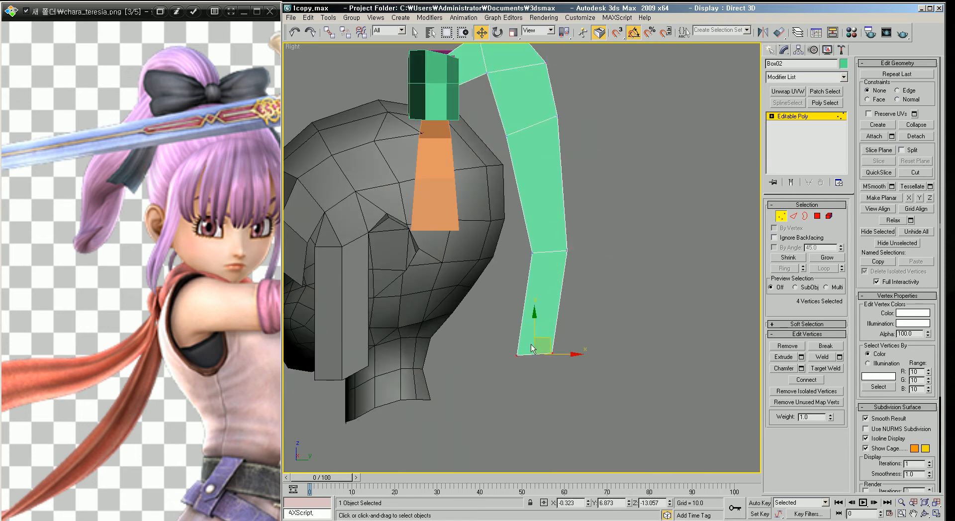
pyautogui.scroll(-2, 493, 332)
pyautogui.scroll(2, 536, 311)
# Step: Select the four vertices at the strand's tip and scale them down to taper the end
pyautogui.press('p')
pyautogui.keyDown('alt'); pyautogui.moveTo(587, 338); pyautogui.dragTo(551, 308, button='middle'); pyautogui.keyUp('alt')
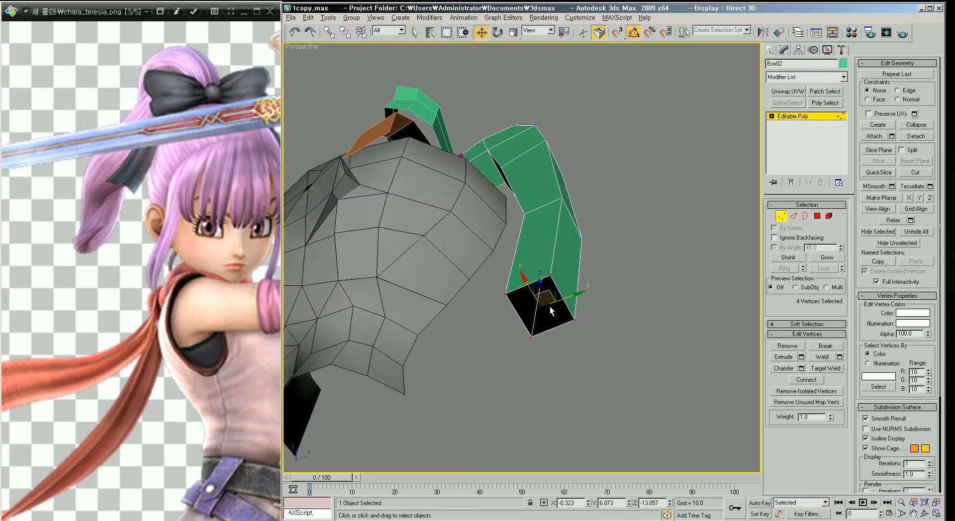
pyautogui.press('r')
pyautogui.moveTo(550, 322); pyautogui.dragTo(566, 364)
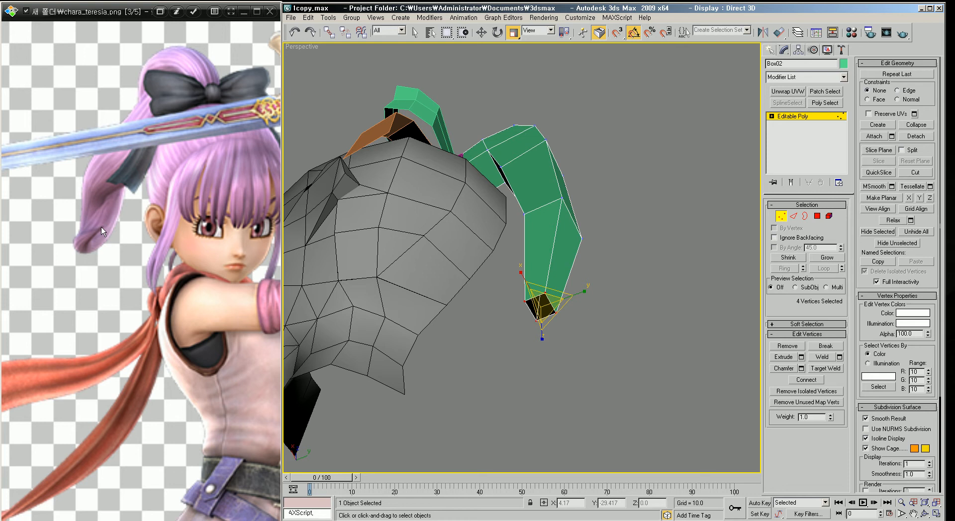
# Step: Move the tapered tip vertices to adjust the end of the ponytail strand
pyautogui.keyDown('alt'); pyautogui.moveTo(534, 259); pyautogui.dragTo(528, 134, button='middle'); pyautogui.keyUp('alt')
pyautogui.keyDown('alt'); pyautogui.moveTo(527, 204); pyautogui.dragTo(595, 241, button='middle'); pyautogui.keyUp('alt')
pyautogui.moveTo(512, 197); pyautogui.dragTo(506, 188)
pyautogui.keyDown('alt'); pyautogui.moveTo(612, 232); pyautogui.dragTo(541, 250, button='middle'); pyautogui.keyUp('alt')
pyautogui.moveTo(526, 260); pyautogui.dragTo(530, 240)
pyautogui.keyDown('alt'); pyautogui.moveTo(530, 239); pyautogui.dragTo(634, 282, button='middle'); pyautogui.keyUp('alt')
pyautogui.keyDown('alt'); pyautogui.moveTo(505, 214); pyautogui.dragTo(646, 324, button='middle'); pyautogui.keyUp('alt')
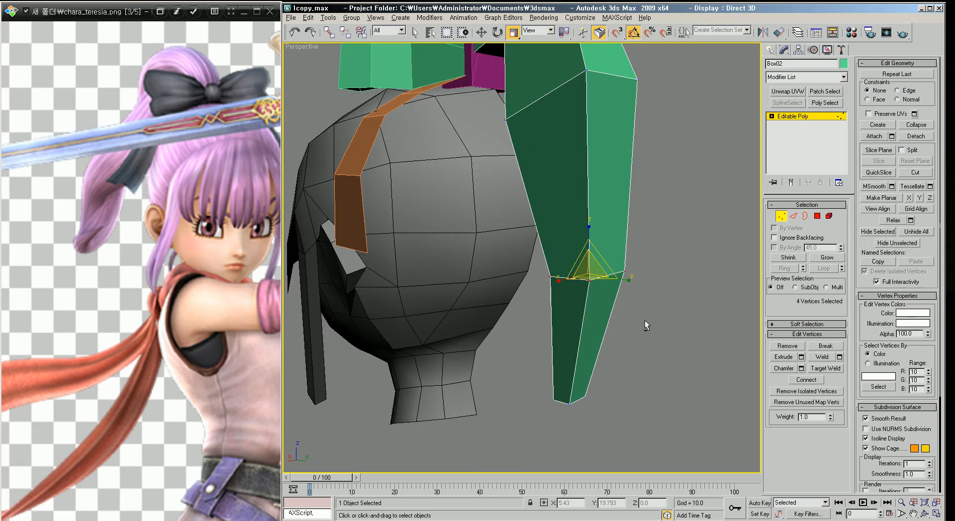
pyautogui.keyDown('alt'); pyautogui.moveTo(588, 287); pyautogui.dragTo(576, 288, button='middle'); pyautogui.keyUp('alt')
pyautogui.moveTo(576, 288); pyautogui.dragTo(579, 263)
pyautogui.moveTo(579, 285)
pyautogui.keyDown('alt'); pyautogui.mouseDown(button='middle')
pyautogui.moveTo(586, 402)
pyautogui.moveTo(630, 365)
pyautogui.moveTo(620, 375)
pyautogui.moveTo(619, 194)
pyautogui.moveTo(558, 303)
pyautogui.moveTo(577, 265)
pyautogui.moveTo(581, 285)
pyautogui.mouseUp(button='middle'); pyautogui.keyUp('alt')
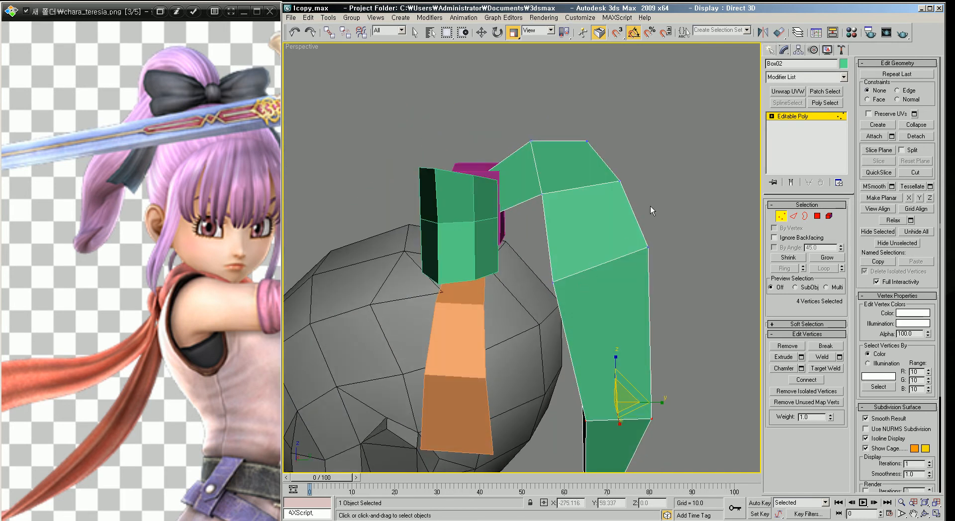
# Step: Collapse the four tip vertices into a single point to form the strand's pointed end
pyautogui.press('F3')
pyautogui.press('F3')
pyautogui.moveTo(531, 172)
pyautogui.keyDown('alt'); pyautogui.mouseDown(button='middle')
pyautogui.moveTo(559, 188)
pyautogui.moveTo(542, 241)
pyautogui.mouseUp(button='middle'); pyautogui.keyUp('alt')
pyautogui.moveTo(562, 215); pyautogui.dragTo(569, 209)
pyautogui.keyDown('alt'); pyautogui.moveTo(577, 229); pyautogui.dragTo(549, 272, button='middle'); pyautogui.keyUp('alt')
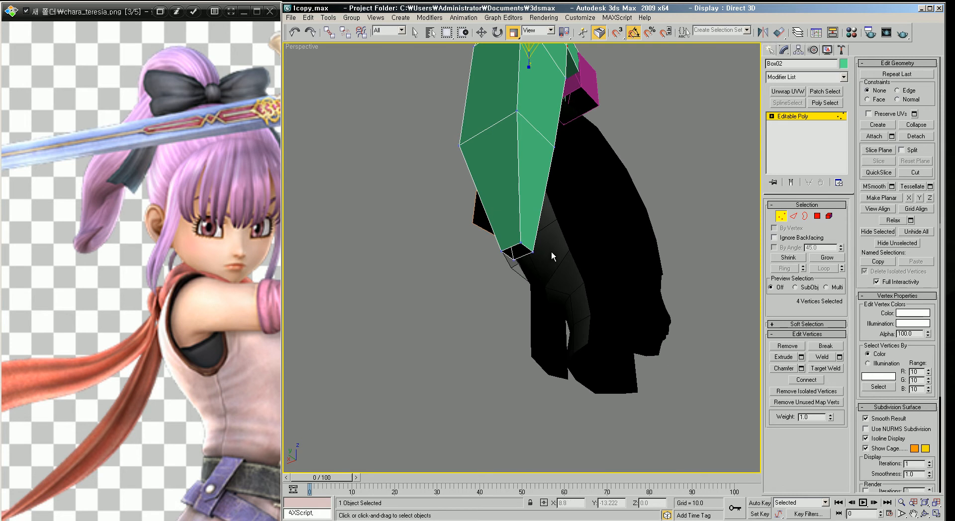
pyautogui.keyDown('alt'); pyautogui.moveTo(512, 269); pyautogui.dragTo(603, 294, button='middle'); pyautogui.keyUp('alt')
pyautogui.moveTo(601, 331); pyautogui.dragTo(478, 239)
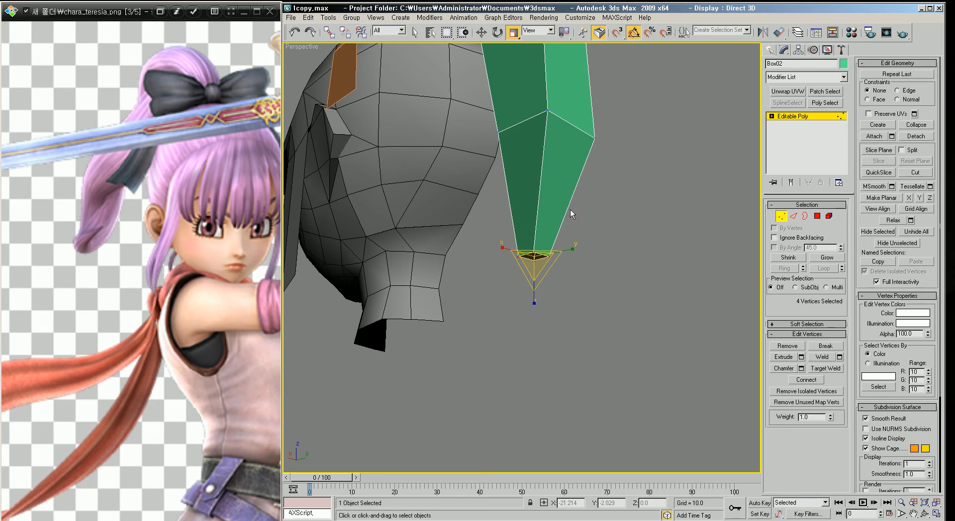
pyautogui.moveTo(546, 207)
pyautogui.keyDown('alt'); pyautogui.mouseDown(button='middle')
pyautogui.moveTo(546, 187)
pyautogui.moveTo(548, 219)
pyautogui.mouseUp(button='middle'); pyautogui.keyUp('alt')
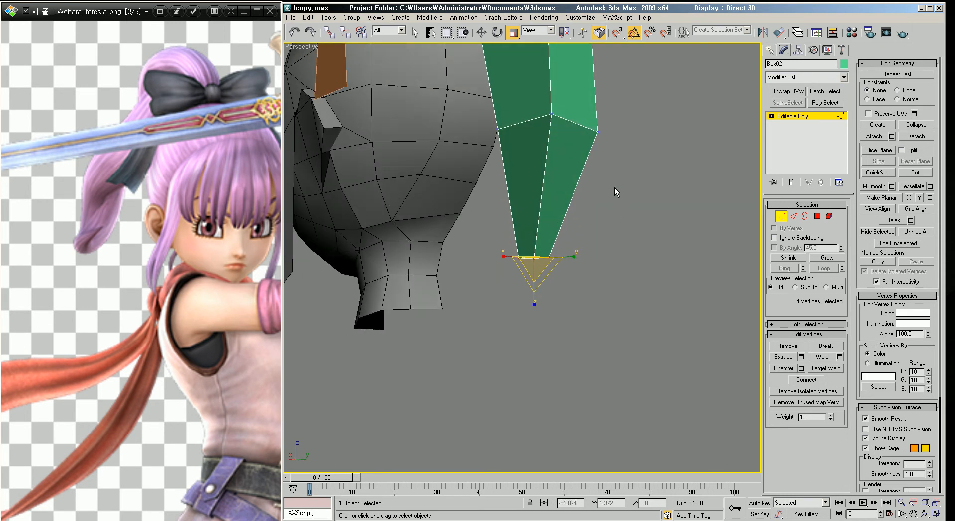
pyautogui.click(617, 303)
pyautogui.moveTo(635, 335); pyautogui.dragTo(472, 241)
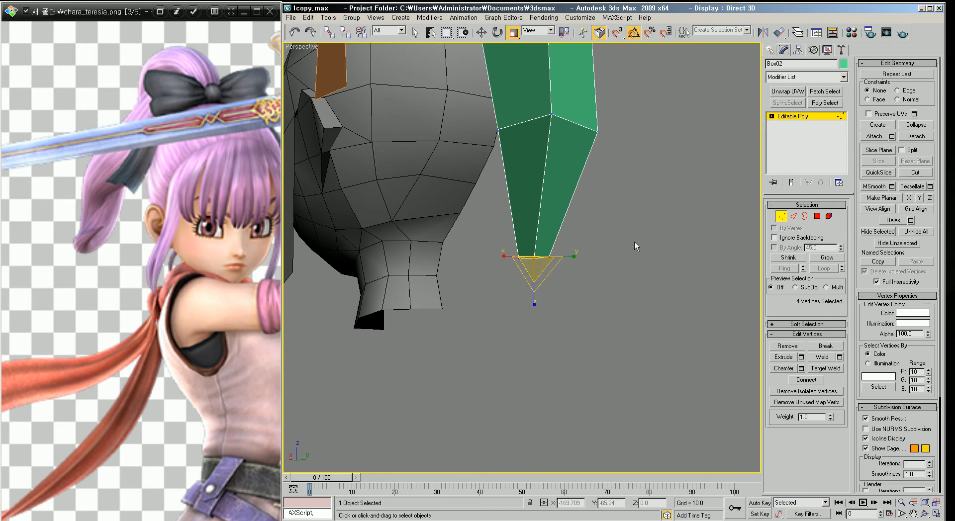
pyautogui.click(920, 125)
pyautogui.click(611, 213)
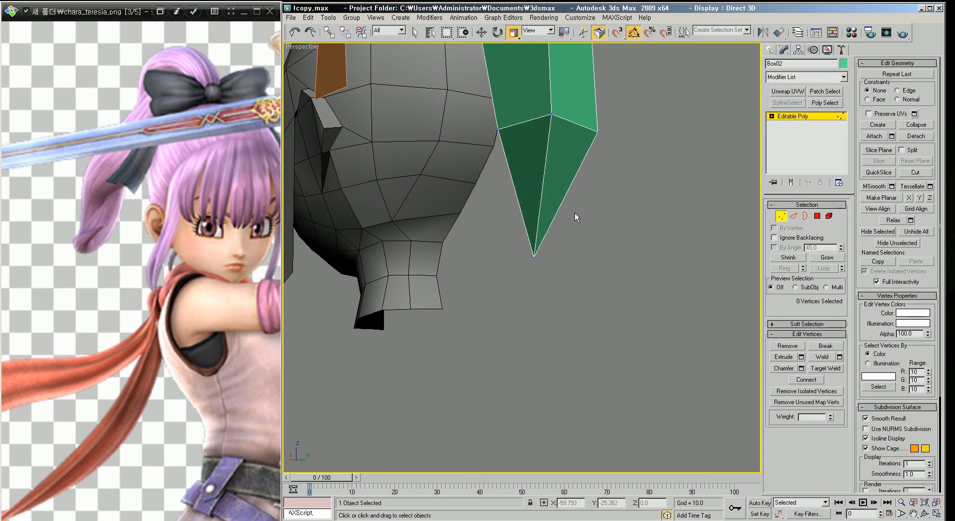
# Step: Examine where the ponytail strand joins the back of the head, including in wireframe
pyautogui.scroll(-4, 570, 234)
pyautogui.moveTo(569, 234)
pyautogui.keyDown('alt'); pyautogui.mouseDown(button='middle')
pyautogui.moveTo(531, 227)
pyautogui.moveTo(564, 250)
pyautogui.moveTo(488, 230)
pyautogui.moveTo(467, 243)
pyautogui.moveTo(537, 270)
pyautogui.moveTo(590, 218)
pyautogui.moveTo(565, 244)
pyautogui.moveTo(557, 235)
pyautogui.mouseUp(button='middle'); pyautogui.keyUp('alt')
pyautogui.scroll(5, 560, 238)
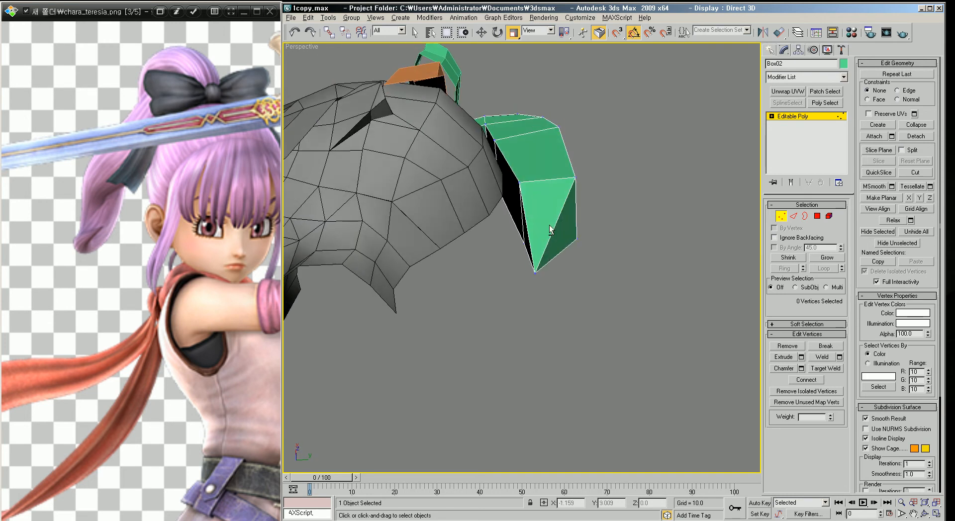
pyautogui.press('2')
pyautogui.click(512, 173)
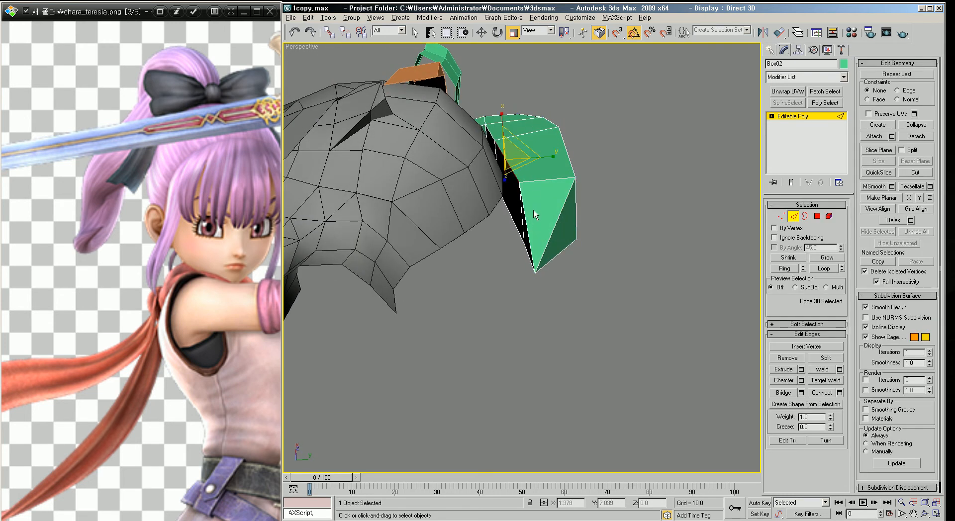
pyautogui.keyDown('alt'); pyautogui.moveTo(535, 211); pyautogui.dragTo(511, 249, button='middle'); pyautogui.keyUp('alt')
pyautogui.keyDown('ctrl'); pyautogui.click(508, 250); pyautogui.keyUp('ctrl')
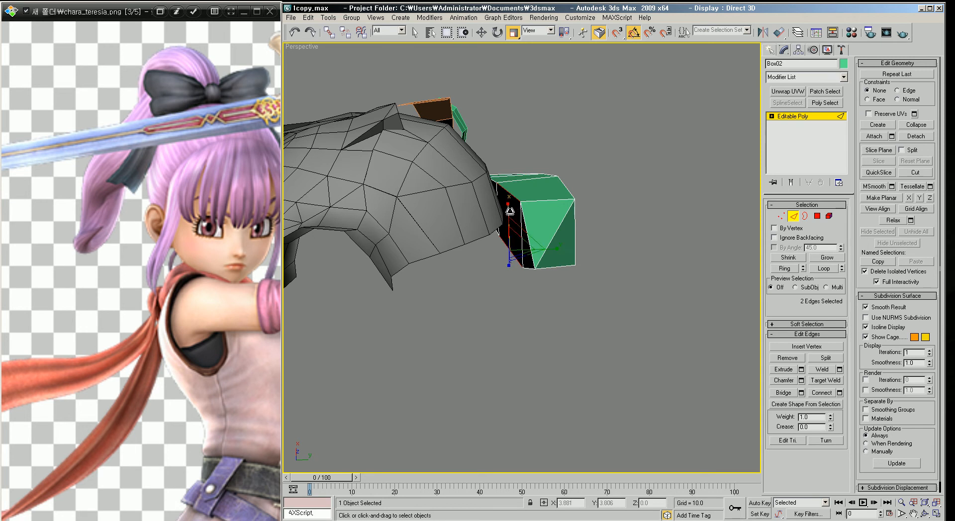
pyautogui.keyDown('alt'); pyautogui.moveTo(514, 238); pyautogui.dragTo(558, 266, button='middle'); pyautogui.keyUp('alt')
pyautogui.scroll(-5, 528, 200)
pyautogui.keyDown('alt'); pyautogui.moveTo(528, 201); pyautogui.dragTo(537, 247, button='middle'); pyautogui.keyUp('alt')
pyautogui.scroll(5, 538, 244)
pyautogui.press('F3')
pyautogui.moveTo(546, 205); pyautogui.dragTo(570, 237, button='middle')
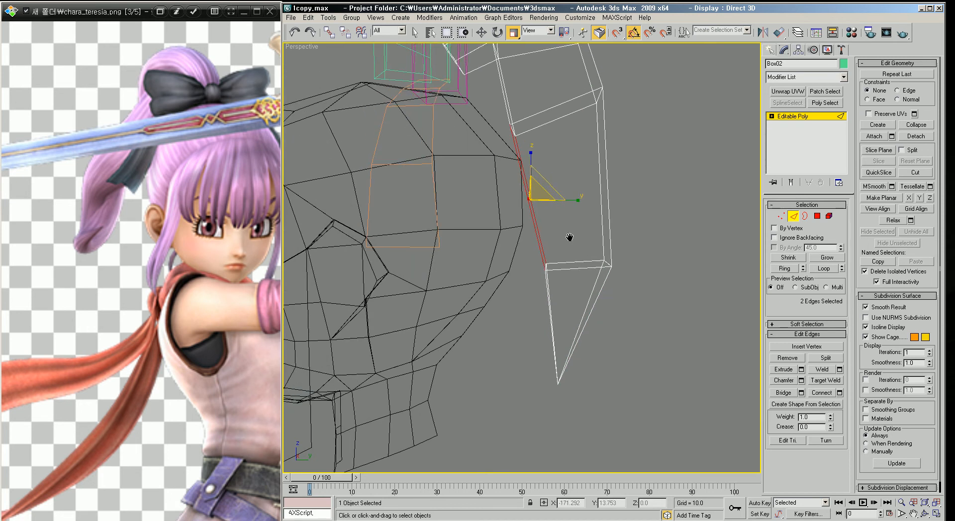
pyautogui.press('1')
pyautogui.moveTo(491, 109); pyautogui.dragTo(568, 285)
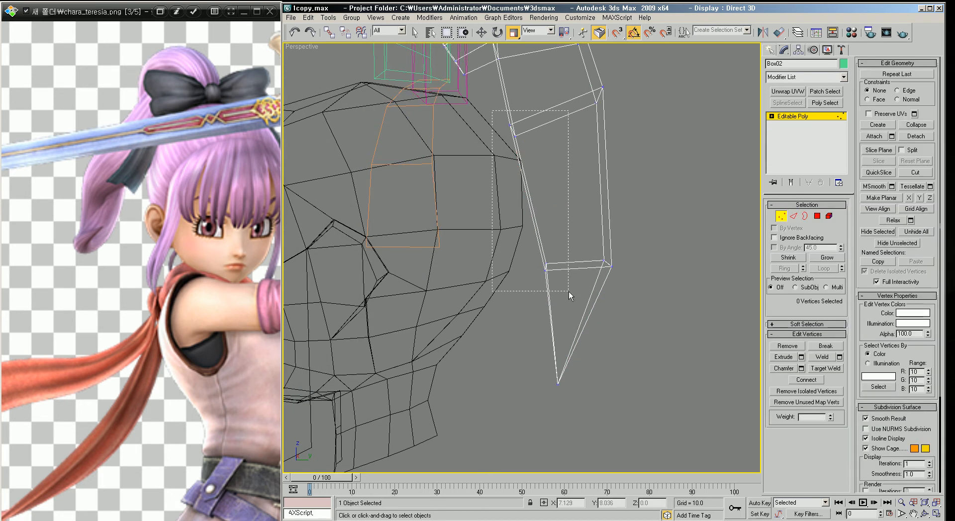
pyautogui.keyDown('alt'); pyautogui.moveTo(564, 292); pyautogui.dragTo(567, 227, button='middle'); pyautogui.keyUp('alt')
pyautogui.moveTo(528, 201); pyautogui.dragTo(529, 222)
pyautogui.keyDown('alt'); pyautogui.moveTo(565, 237); pyautogui.dragTo(577, 272, button='middle'); pyautogui.keyUp('alt')
pyautogui.press('F3')
pyautogui.keyDown('alt'); pyautogui.moveTo(562, 225); pyautogui.dragTo(569, 258, button='middle'); pyautogui.keyUp('alt')
pyautogui.scroll(-4, 578, 264)
pyautogui.scroll(-1, 565, 263)
# Step: Isolate the ponytail strand and move two vertices above its tip section inward
pyautogui.hotkey('alt', 'q')
pyautogui.moveTo(605, 253); pyautogui.dragTo(761, 257)
pyautogui.keyDown('alt'); pyautogui.moveTo(571, 258); pyautogui.dragTo(728, 279, button='middle'); pyautogui.keyUp('alt')
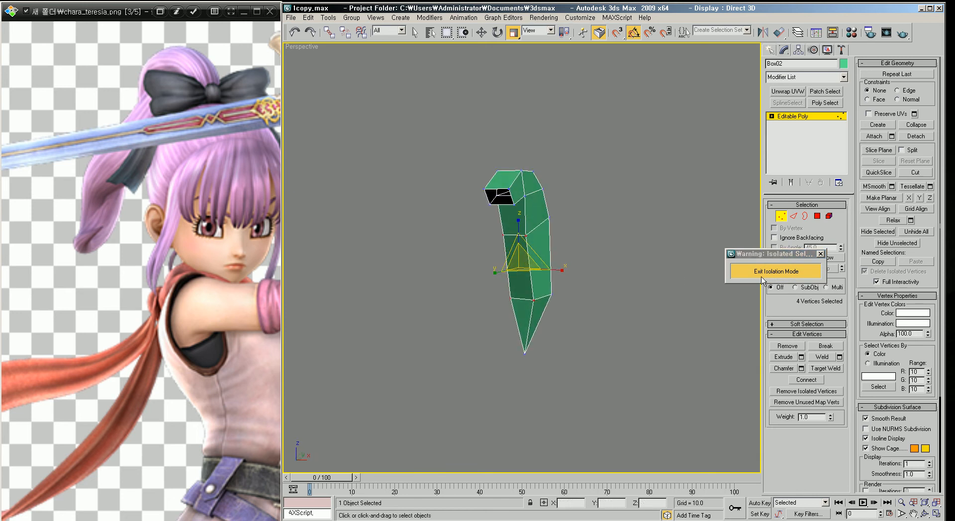
pyautogui.scroll(5, 543, 298)
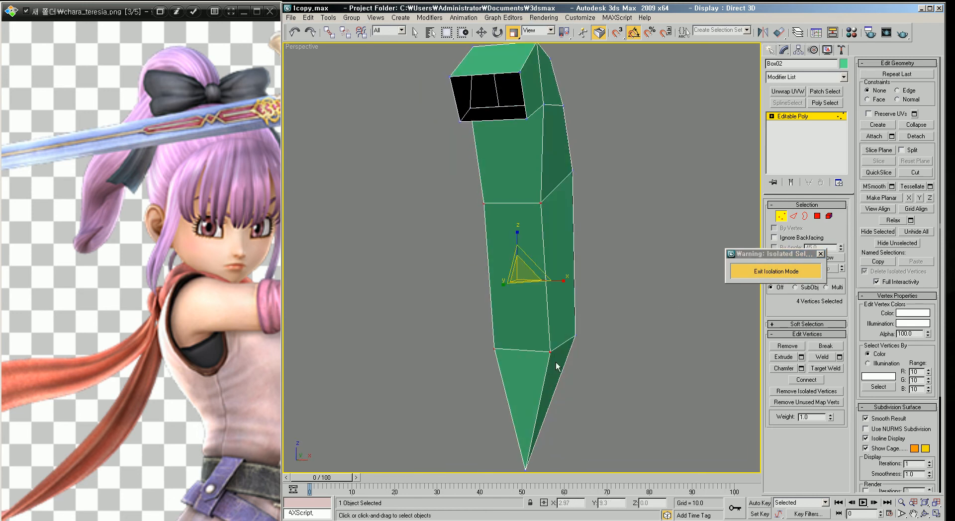
pyautogui.click(551, 352)
pyautogui.keyDown('ctrl'); pyautogui.click(493, 348); pyautogui.keyUp('ctrl')
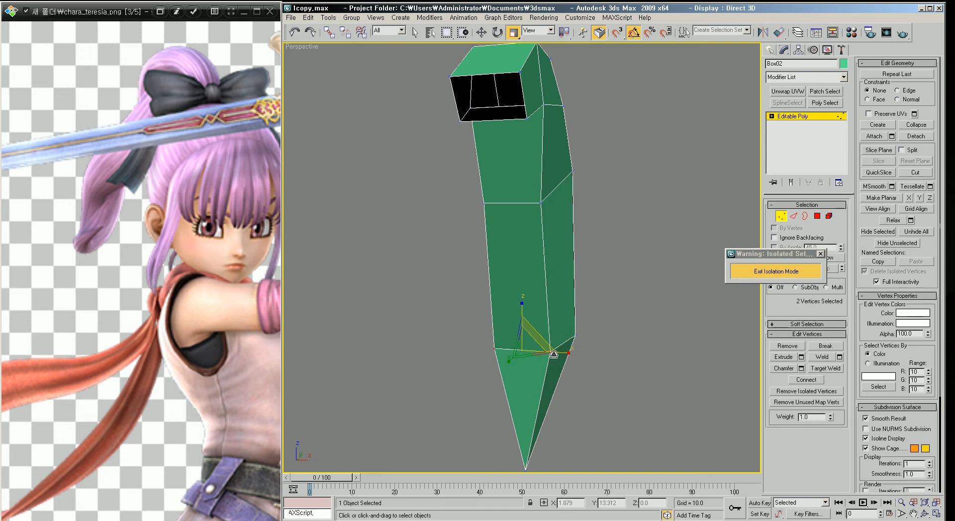
pyautogui.moveTo(556, 352); pyautogui.dragTo(543, 355)
# Step: Move the vertices at the strand's open top end to reshape where it starts
pyautogui.keyDown('alt'); pyautogui.moveTo(546, 302); pyautogui.dragTo(537, 4, button='middle'); pyautogui.keyUp('alt')
pyautogui.click(528, 116)
pyautogui.keyDown('alt'); pyautogui.moveTo(528, 115); pyautogui.dragTo(558, 146, button='middle'); pyautogui.keyUp('alt')
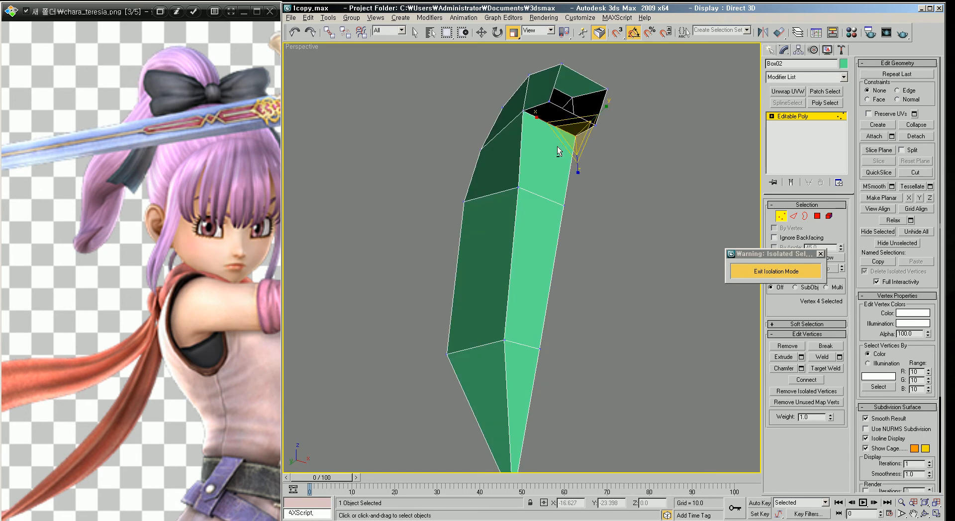
pyautogui.keyDown('ctrl'); pyautogui.click(521, 112); pyautogui.keyUp('ctrl')
pyautogui.keyDown('alt'); pyautogui.moveTo(521, 112); pyautogui.dragTo(515, 116, button='middle'); pyautogui.keyUp('alt')
pyautogui.moveTo(526, 105); pyautogui.dragTo(529, 112)
pyautogui.keyDown('alt'); pyautogui.moveTo(529, 112); pyautogui.dragTo(539, 228, button='middle'); pyautogui.keyUp('alt')
# Step: Select edges around the strand and connect them to add a lengthwise edge loop
pyautogui.press('2')
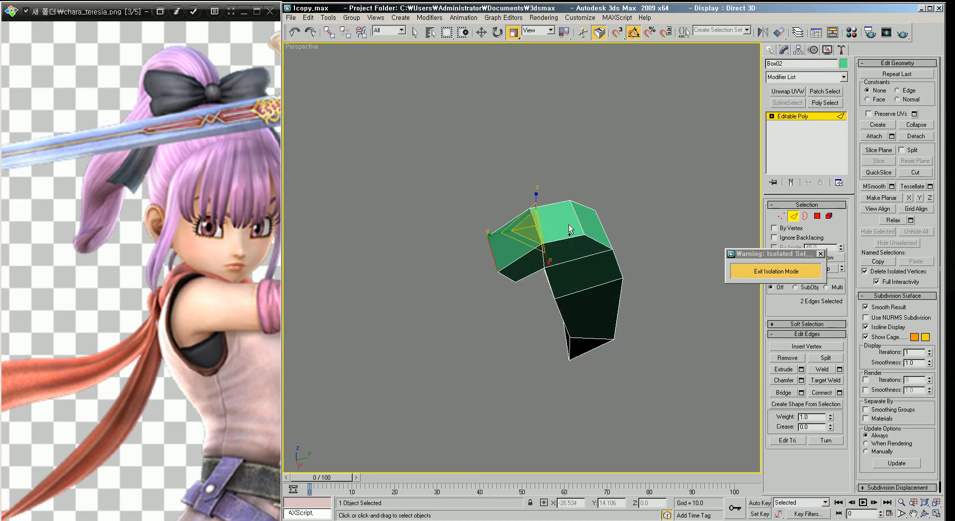
pyautogui.keyDown('ctrl'); pyautogui.click(600, 226); pyautogui.keyUp('ctrl')
pyautogui.keyDown('ctrl'); pyautogui.click(603, 228); pyautogui.keyUp('ctrl')
pyautogui.keyDown('alt'); pyautogui.moveTo(604, 228); pyautogui.dragTo(586, 248, button='middle'); pyautogui.keyUp('alt')
pyautogui.moveTo(576, 332); pyautogui.dragTo(592, 295, button='middle')
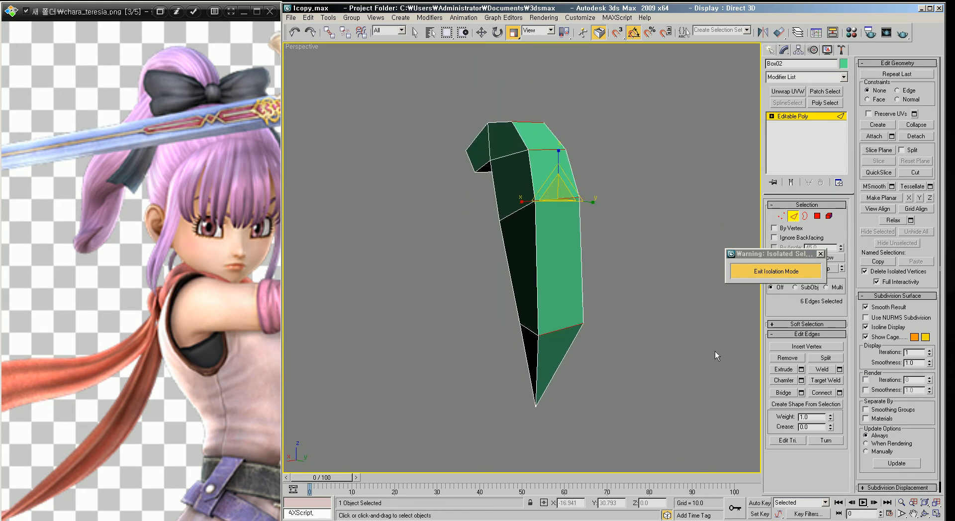
pyautogui.click(823, 393)
pyautogui.keyDown('alt'); pyautogui.moveTo(641, 374); pyautogui.dragTo(577, 327, button='middle'); pyautogui.keyUp('alt')
pyautogui.scroll(3, 597, 373)
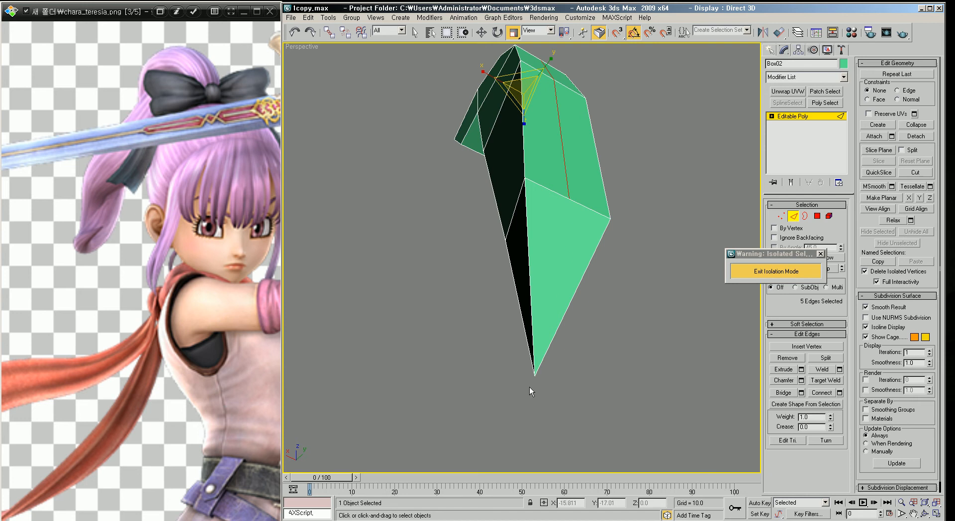
# Step: Cut new edges across the strand from its middle vertices down to the tip
pyautogui.click(782, 217)
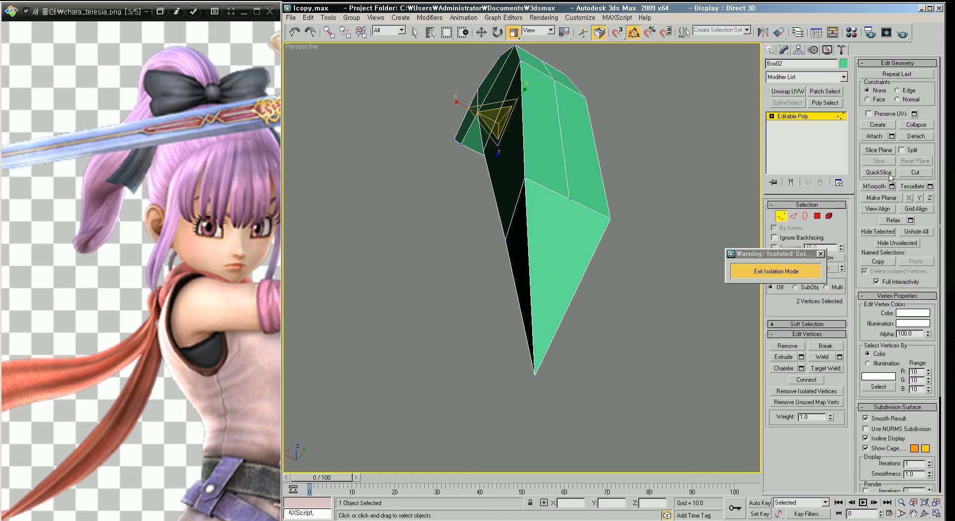
pyautogui.click(913, 173)
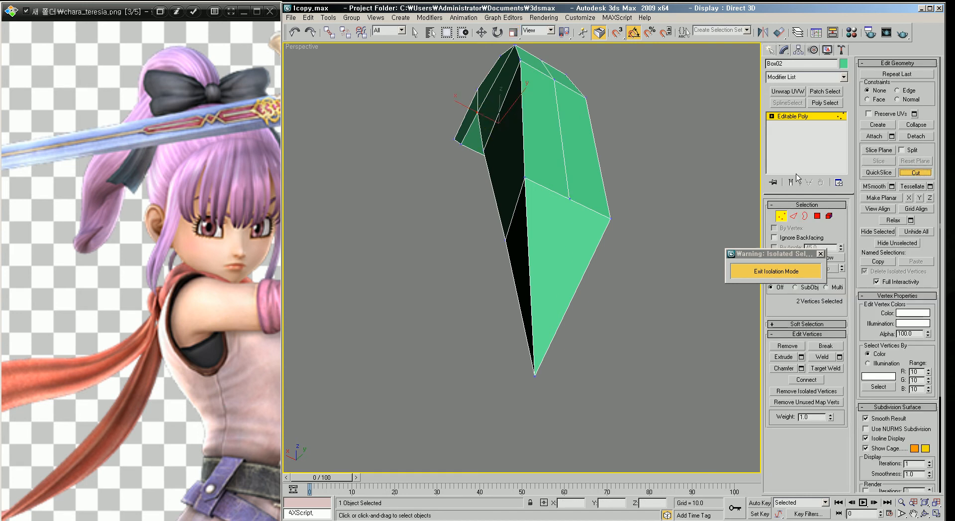
pyautogui.click(569, 199)
pyautogui.click(535, 376)
pyautogui.rightClick(633, 295)
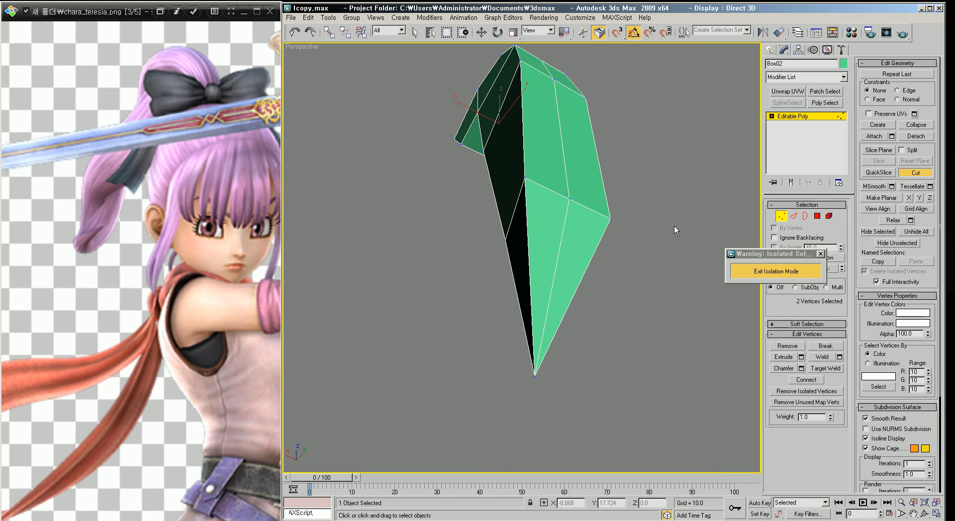
pyautogui.rightClick(698, 121)
pyautogui.keyDown('alt'); pyautogui.moveTo(560, 221); pyautogui.dragTo(599, 288, button='middle'); pyautogui.keyUp('alt')
pyautogui.scroll(-4, 565, 305)
pyautogui.click(915, 174)
pyautogui.keyDown('alt'); pyautogui.moveTo(592, 244); pyautogui.dragTo(584, 292, button='middle'); pyautogui.keyUp('alt')
pyautogui.scroll(4, 585, 292)
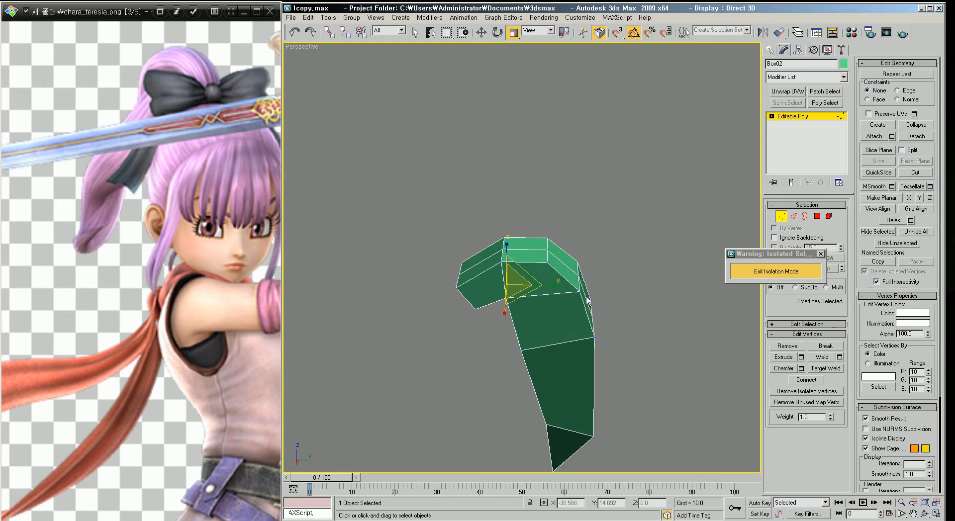
# Step: Select the edges along the strand's side and move them to round out its profile
pyautogui.press('2')
pyautogui.keyDown('alt'); pyautogui.moveTo(557, 239); pyautogui.dragTo(517, 271, button='middle'); pyautogui.keyUp('alt')
pyautogui.click(517, 270)
pyautogui.moveTo(591, 328)
pyautogui.keyDown('alt'); pyautogui.mouseDown(button='middle')
pyautogui.moveTo(608, 335)
pyautogui.moveTo(578, 313)
pyautogui.mouseUp(button='middle'); pyautogui.keyUp('alt')
pyautogui.press('w')
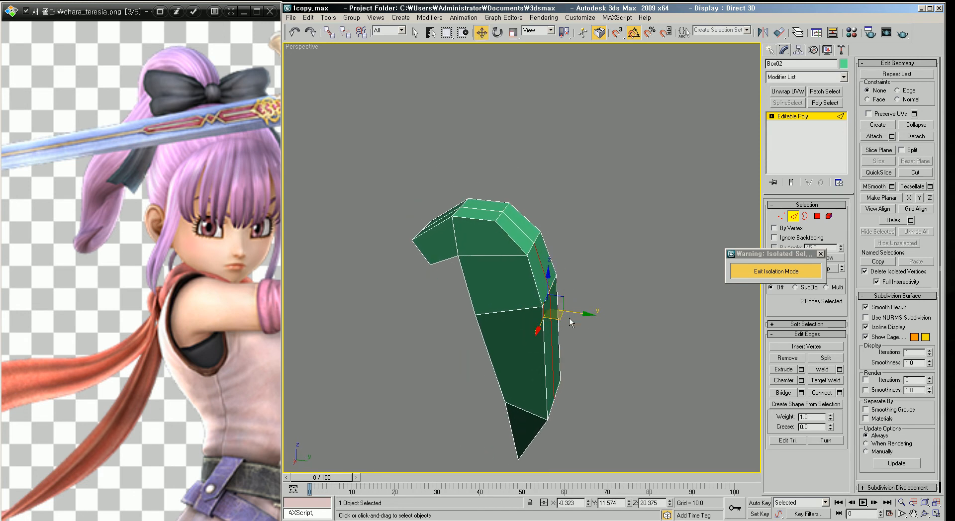
pyautogui.moveTo(580, 313); pyautogui.dragTo(599, 314)
pyautogui.keyDown('alt'); pyautogui.moveTo(599, 314); pyautogui.dragTo(566, 307, button='middle'); pyautogui.keyUp('alt')
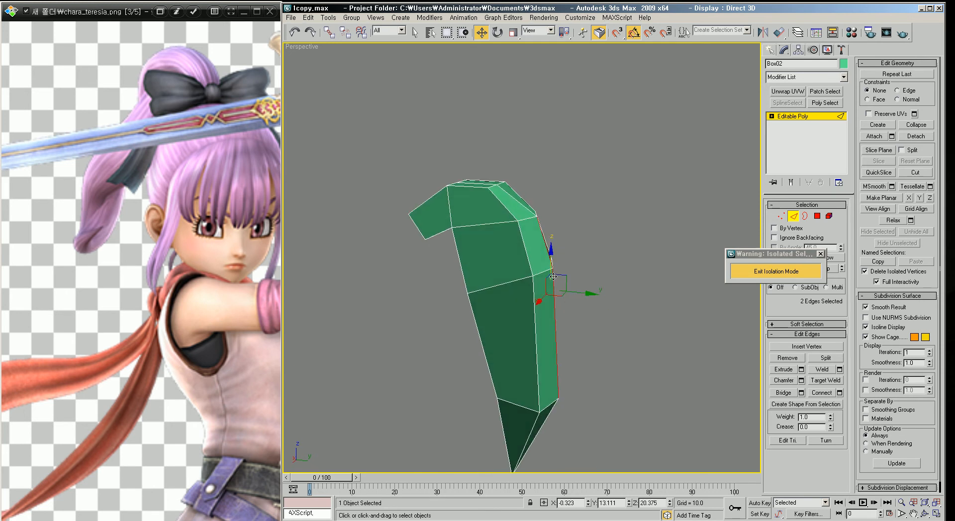
# Step: Move the edge and vertices at the strand's top bend to reshape the hook
pyautogui.keyDown('alt'); pyautogui.moveTo(517, 214); pyautogui.dragTo(492, 186, button='middle'); pyautogui.keyUp('alt')
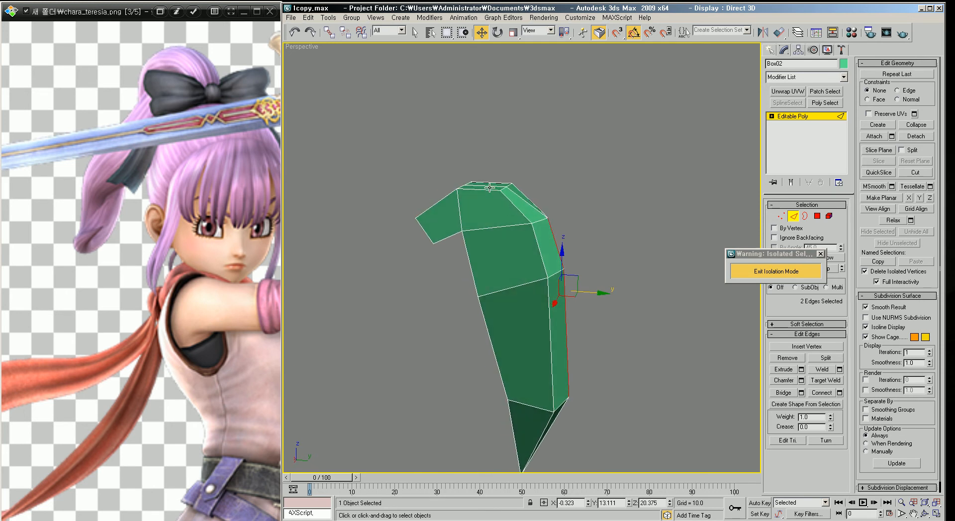
pyautogui.click(488, 186)
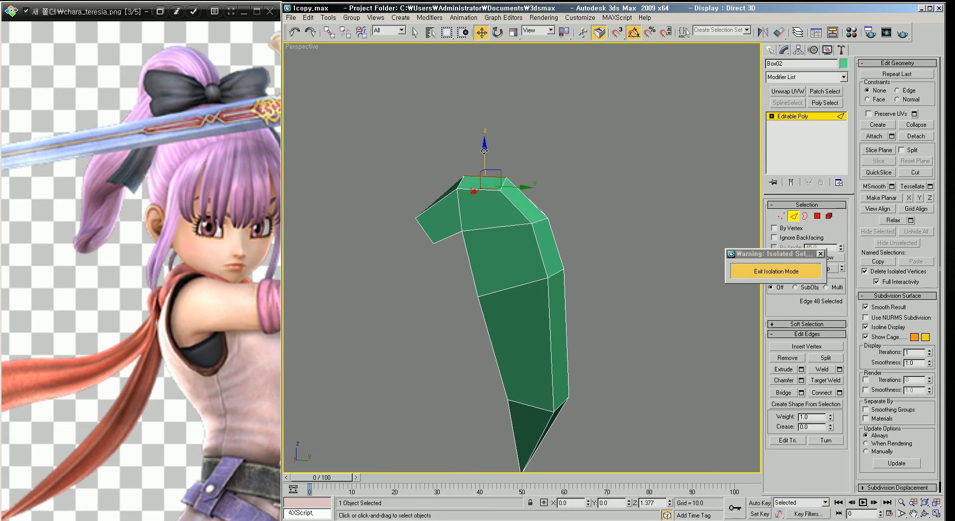
pyautogui.moveTo(484, 153); pyautogui.dragTo(484, 152)
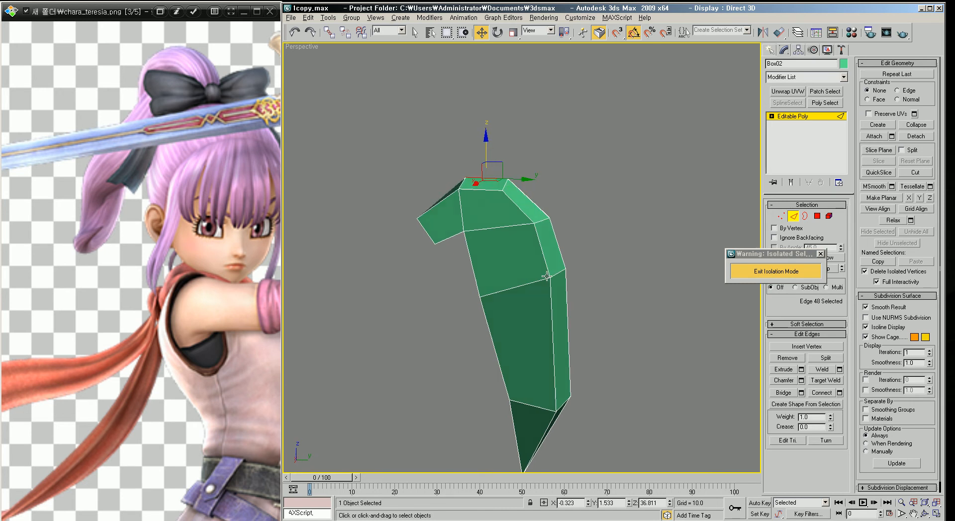
pyautogui.keyDown('alt'); pyautogui.moveTo(546, 277); pyautogui.dragTo(559, 276, button='middle'); pyautogui.keyUp('alt')
pyautogui.keyDown('alt'); pyautogui.moveTo(468, 254); pyautogui.dragTo(491, 253, button='middle'); pyautogui.keyUp('alt')
pyautogui.press('1')
pyautogui.click(479, 230)
pyautogui.moveTo(482, 200); pyautogui.dragTo(482, 199)
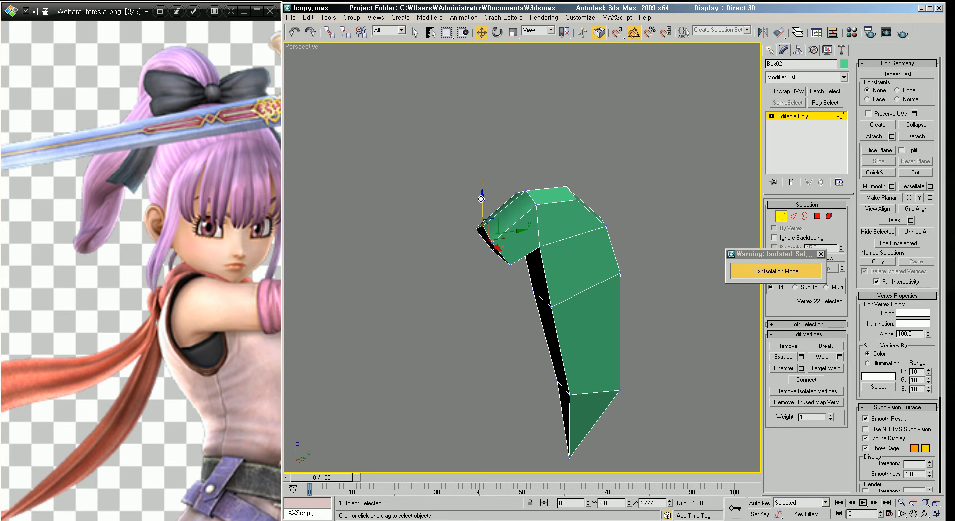
pyautogui.keyDown('alt'); pyautogui.moveTo(565, 297); pyautogui.dragTo(552, 294, button='middle'); pyautogui.keyUp('alt')
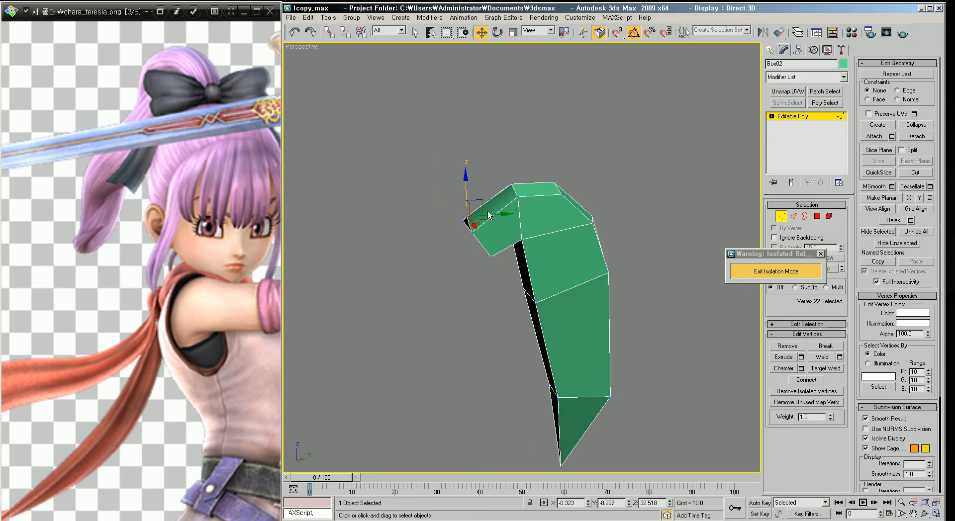
pyautogui.moveTo(481, 202); pyautogui.dragTo(478, 206)
pyautogui.keyDown('alt'); pyautogui.moveTo(585, 309); pyautogui.dragTo(521, 307, button='middle'); pyautogui.keyUp('alt')
# Step: Adjust edges and vertices along the upper bend to smooth the ponytail's curve
pyautogui.press('2')
pyautogui.click(484, 268)
pyautogui.keyDown('ctrl'); pyautogui.click(439, 249); pyautogui.keyUp('ctrl')
pyautogui.moveTo(458, 295); pyautogui.dragTo(468, 293)
pyautogui.keyDown('alt'); pyautogui.moveTo(576, 299); pyautogui.dragTo(548, 273, button='middle'); pyautogui.keyUp('alt')
pyautogui.moveTo(529, 190); pyautogui.dragTo(577, 272, button='middle')
pyautogui.press('1')
pyautogui.click(511, 249)
pyautogui.keyDown('ctrl'); pyautogui.click(490, 260); pyautogui.keyUp('ctrl')
pyautogui.keyDown('alt'); pyautogui.moveTo(507, 265); pyautogui.dragTo(573, 269, button='middle'); pyautogui.keyUp('alt')
pyautogui.moveTo(570, 261); pyautogui.dragTo(563, 261)
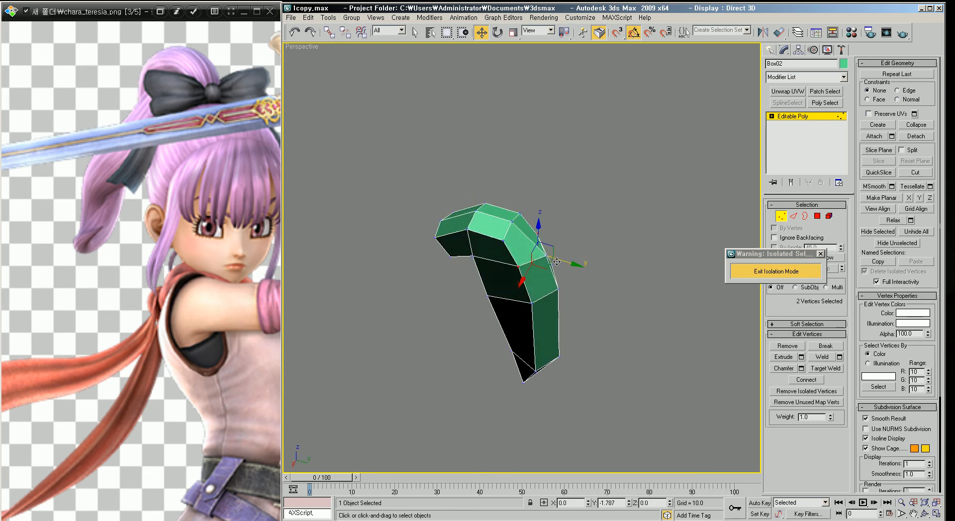
pyautogui.keyDown('alt'); pyautogui.moveTo(564, 262); pyautogui.dragTo(607, 265, button='middle'); pyautogui.keyUp('alt')
# Step: Move the two vertices at the strand's top to refine the bend
pyautogui.click(511, 215)
pyautogui.keyDown('ctrl'); pyautogui.click(527, 215); pyautogui.keyUp('ctrl')
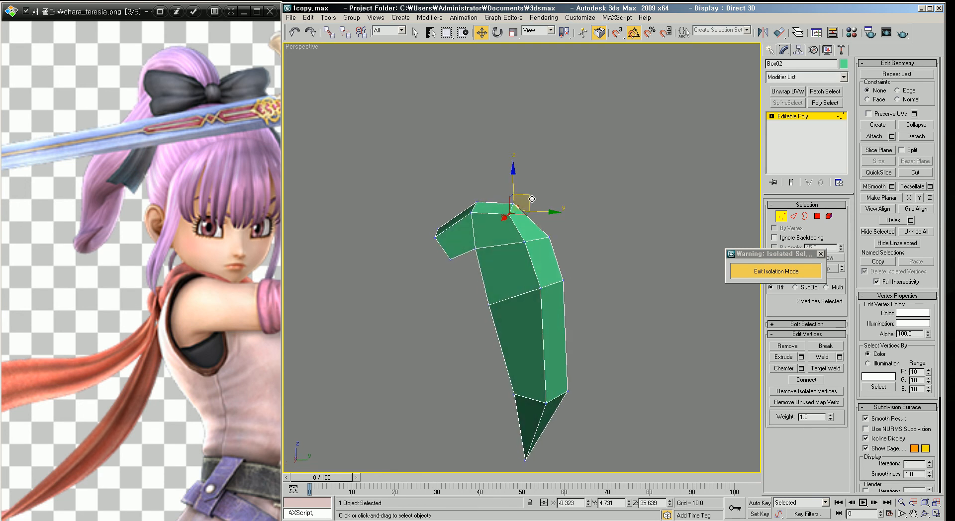
pyautogui.moveTo(532, 196); pyautogui.dragTo(521, 201)
pyautogui.keyDown('alt'); pyautogui.moveTo(559, 302); pyautogui.dragTo(509, 294, button='middle'); pyautogui.keyUp('alt')
# Step: Exit isolation mode and inspect the ponytail strand on the head from several angles
pyautogui.click(775, 271)
pyautogui.scroll(-5, 633, 279)
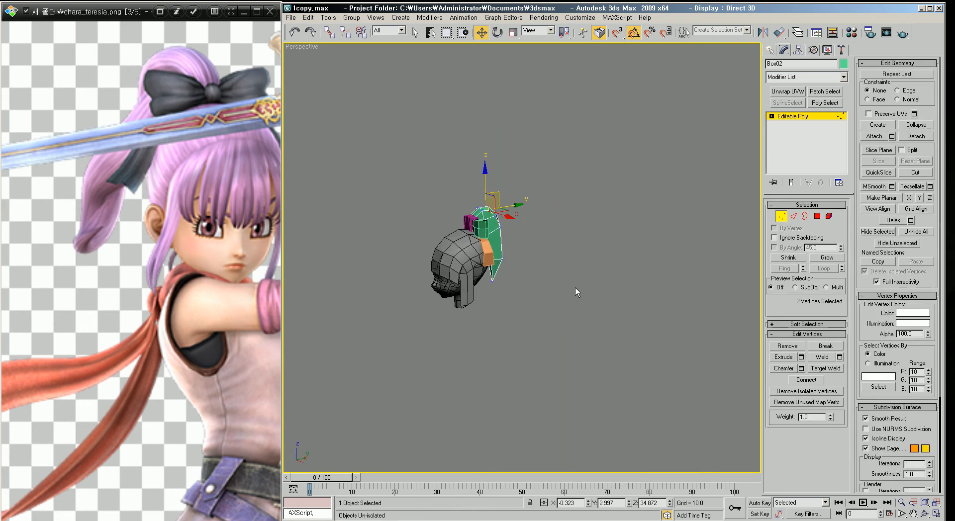
pyautogui.press('z')
pyautogui.scroll(-6, 582, 299)
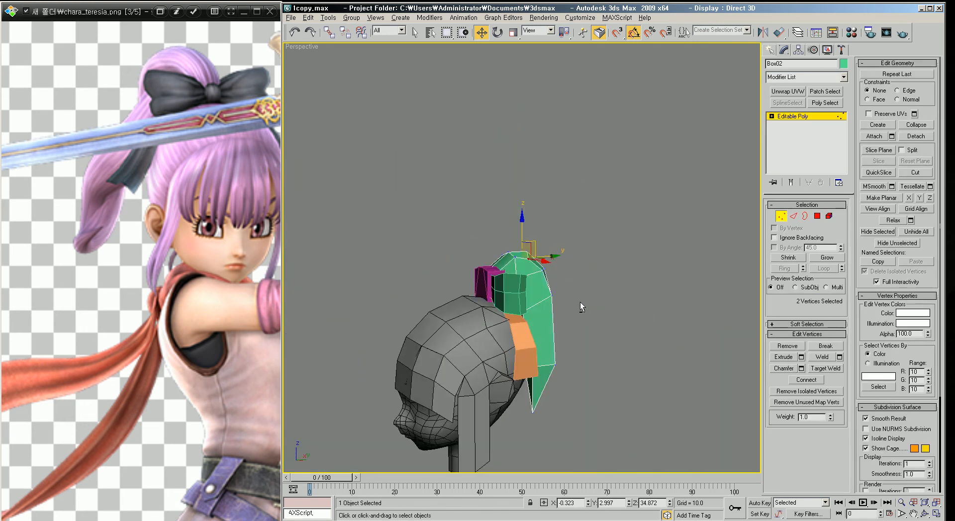
pyautogui.moveTo(586, 331); pyautogui.dragTo(584, 237, button='middle')
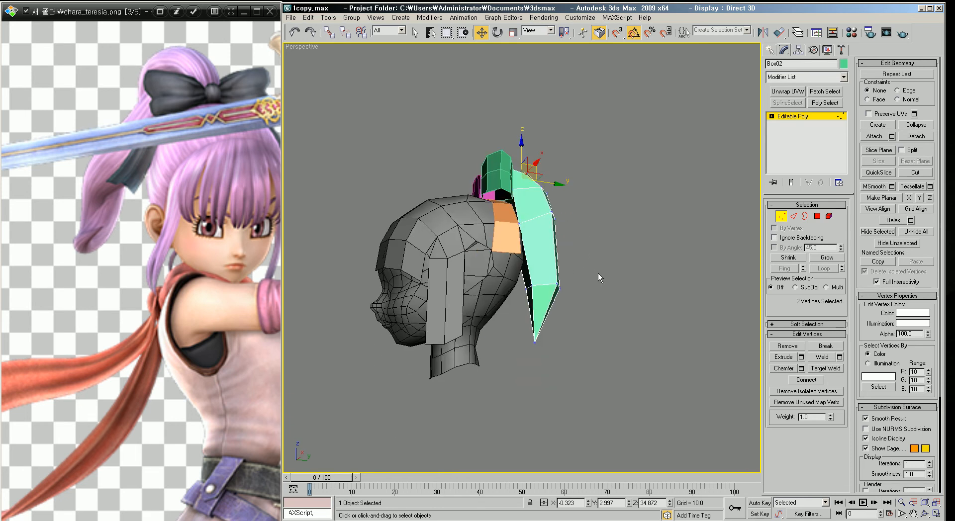
pyautogui.keyDown('alt'); pyautogui.moveTo(526, 335); pyautogui.dragTo(601, 318, button='middle'); pyautogui.keyUp('alt')
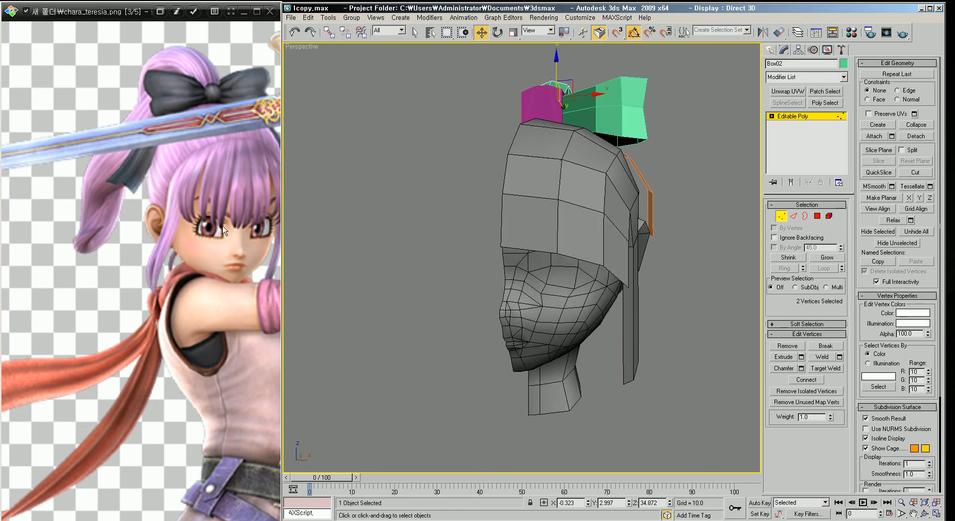
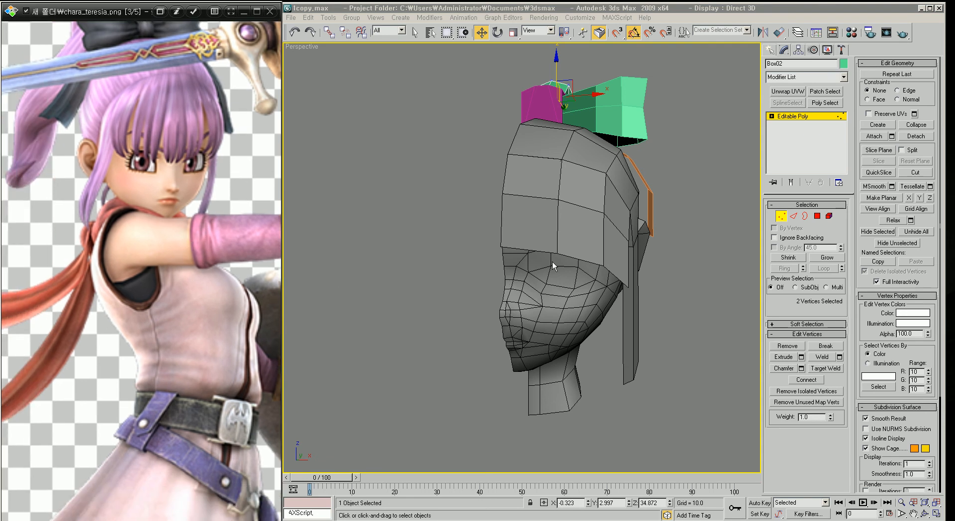
# Step: Select all six head and hair objects and apply the default material to them
pyautogui.scroll(-3, 580, 271)
pyautogui.keyDown('alt'); pyautogui.moveTo(604, 237); pyautogui.dragTo(573, 264, button='middle'); pyautogui.keyUp('alt')
pyautogui.scroll(3, 592, 262)
pyautogui.scroll(-3, 573, 264)
pyautogui.click(625, 291)
pyautogui.moveTo(600, 396); pyautogui.dragTo(355, 105)
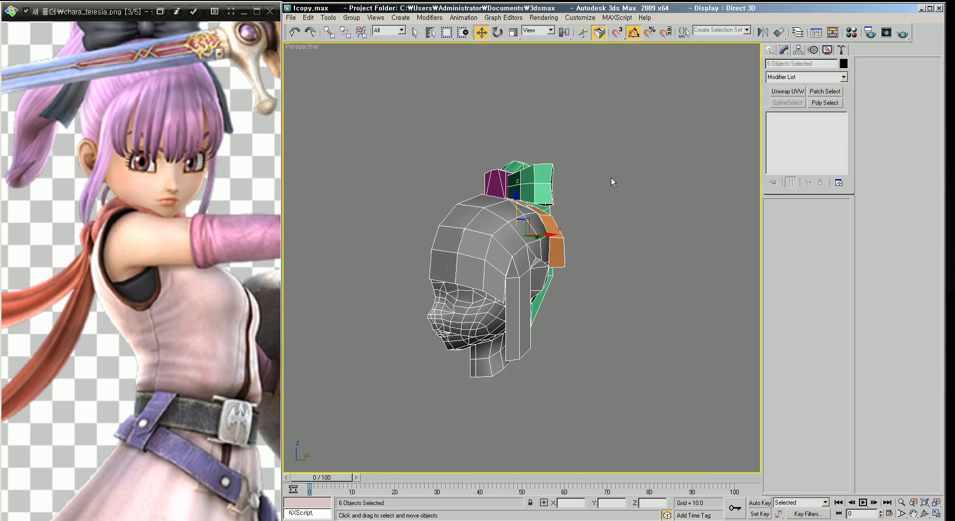
pyautogui.press('m')
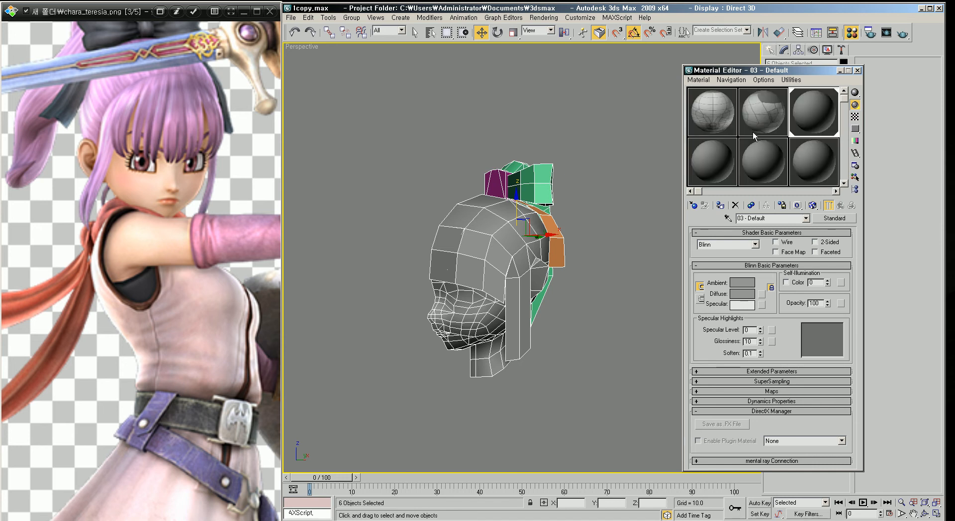
pyautogui.click(720, 205)
pyautogui.click(607, 175)
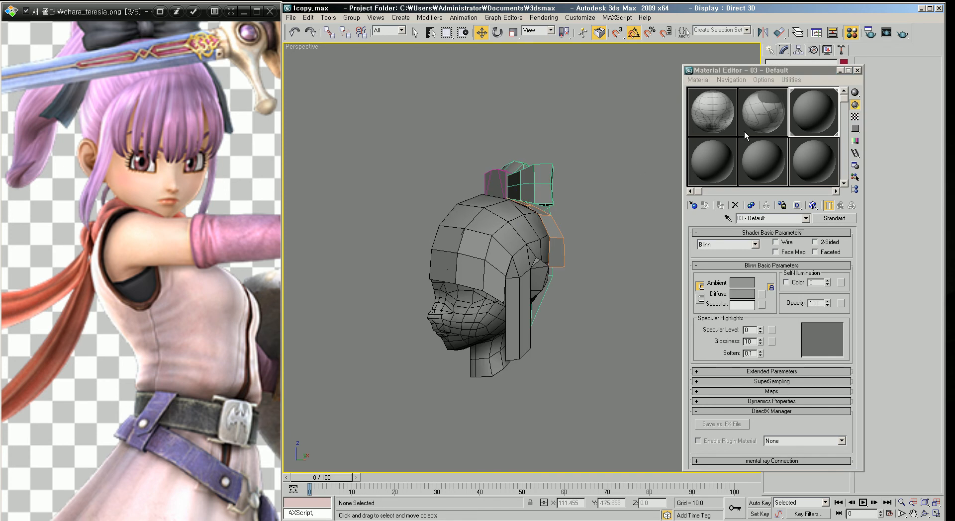
# Step: Set the wireframe colour of all the selected objects to black
pyautogui.click(858, 70)
pyautogui.moveTo(670, 428); pyautogui.dragTo(347, 83)
pyautogui.click(844, 64)
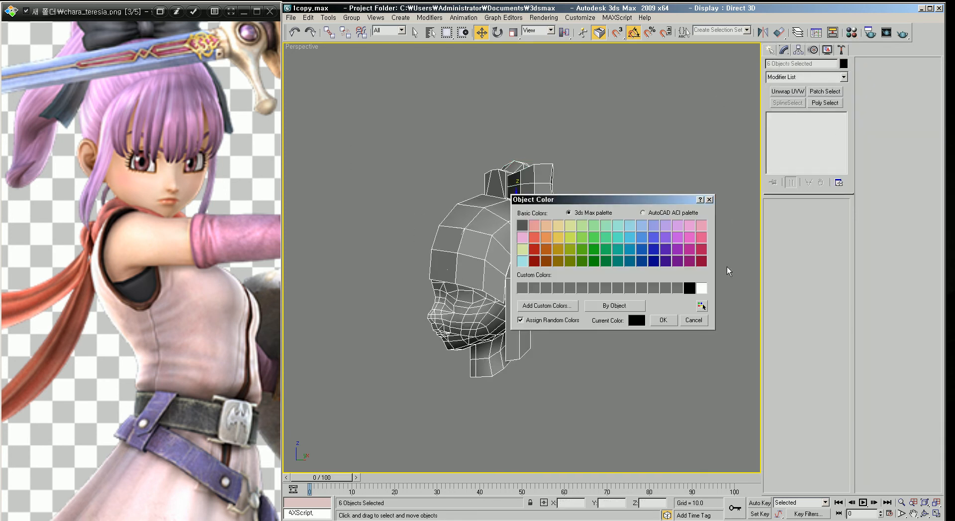
pyautogui.click(663, 321)
pyautogui.click(640, 285)
# Step: Mirror the face half across the X axis as an instance clone
pyautogui.keyDown('alt'); pyautogui.moveTo(562, 234); pyautogui.dragTo(612, 254, button='middle'); pyautogui.keyUp('alt')
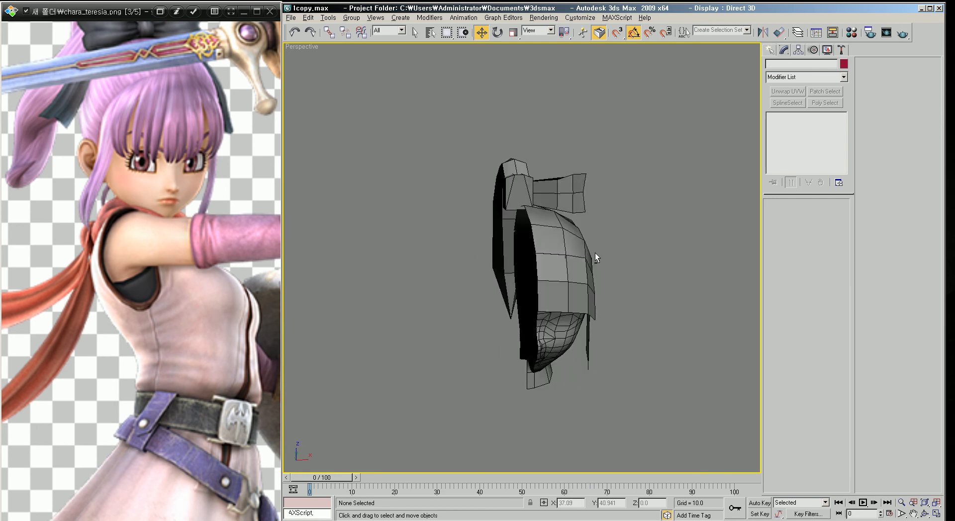
pyautogui.click(574, 262)
pyautogui.press('f')
pyautogui.press('z')
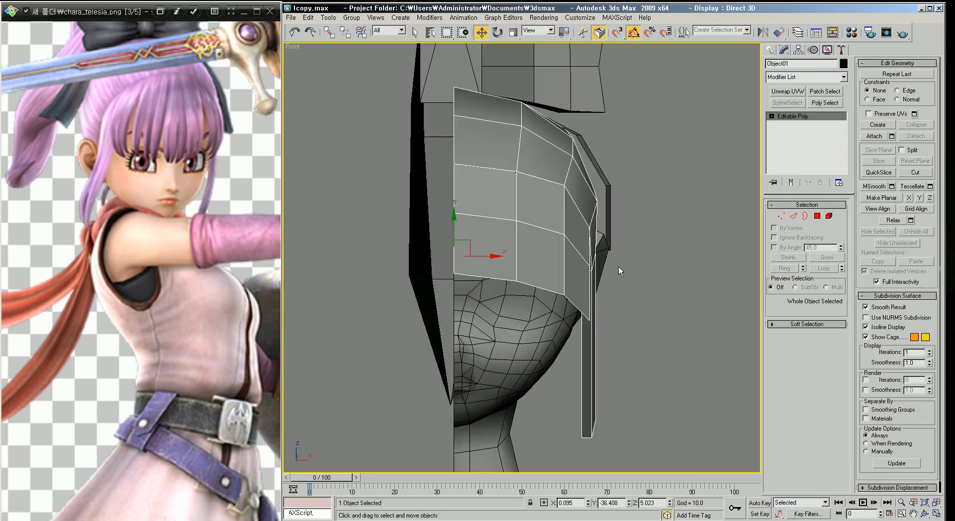
pyautogui.click(617, 238)
pyautogui.scroll(-2, 624, 235)
pyautogui.scroll(1, 590, 208)
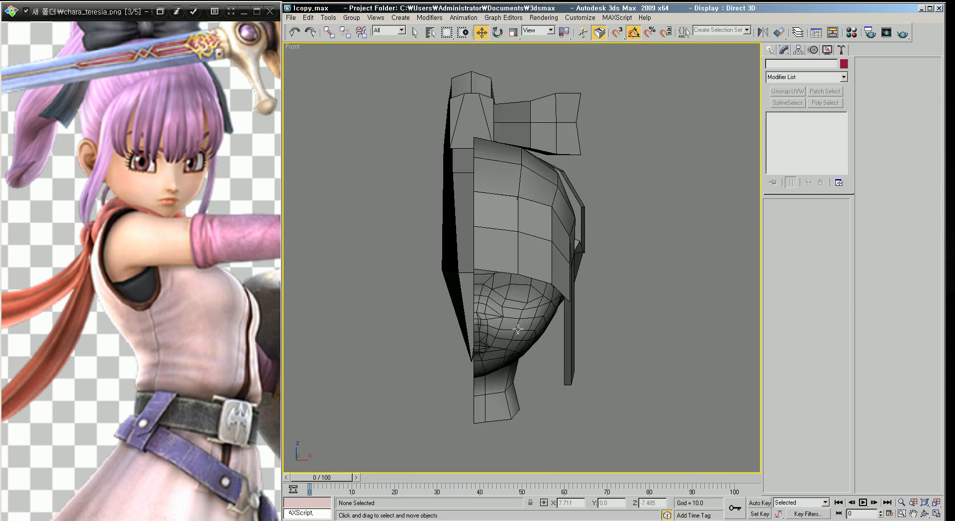
pyautogui.click(508, 317)
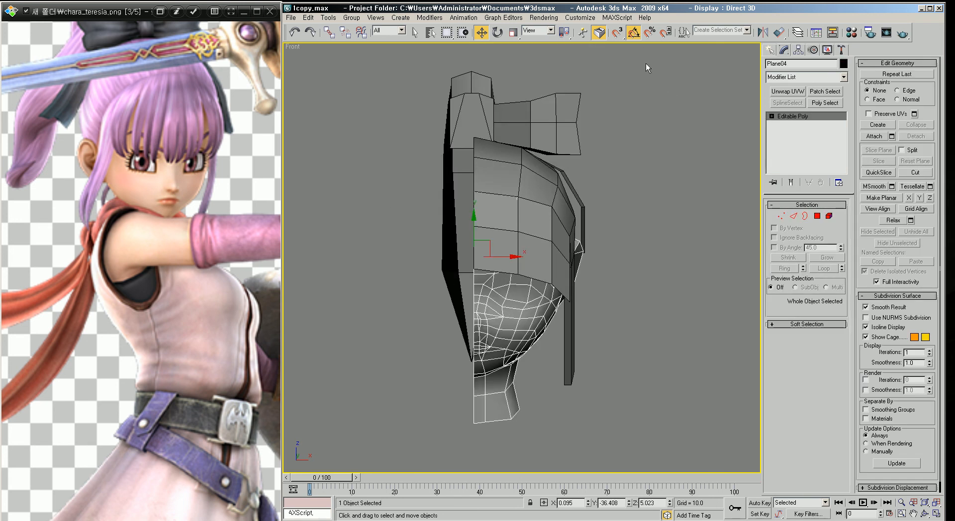
pyautogui.click(763, 32)
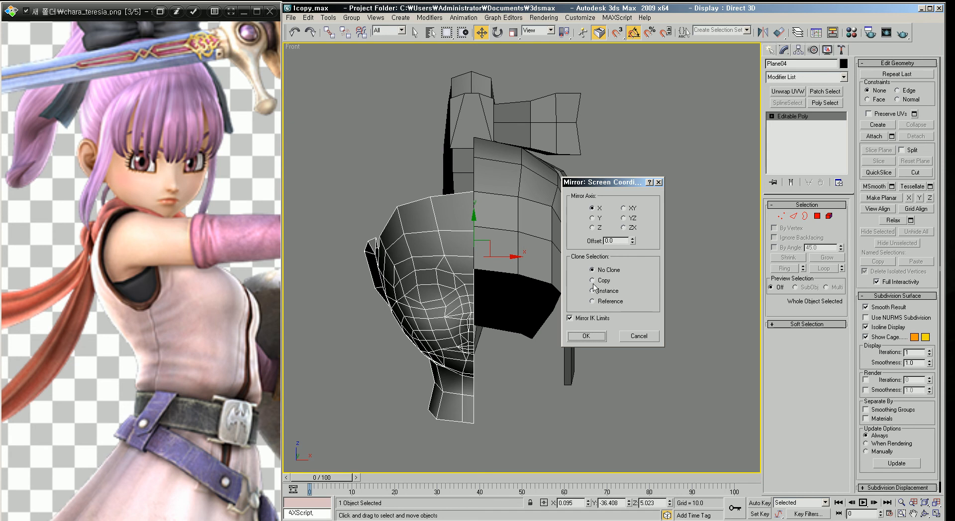
pyautogui.click(592, 291)
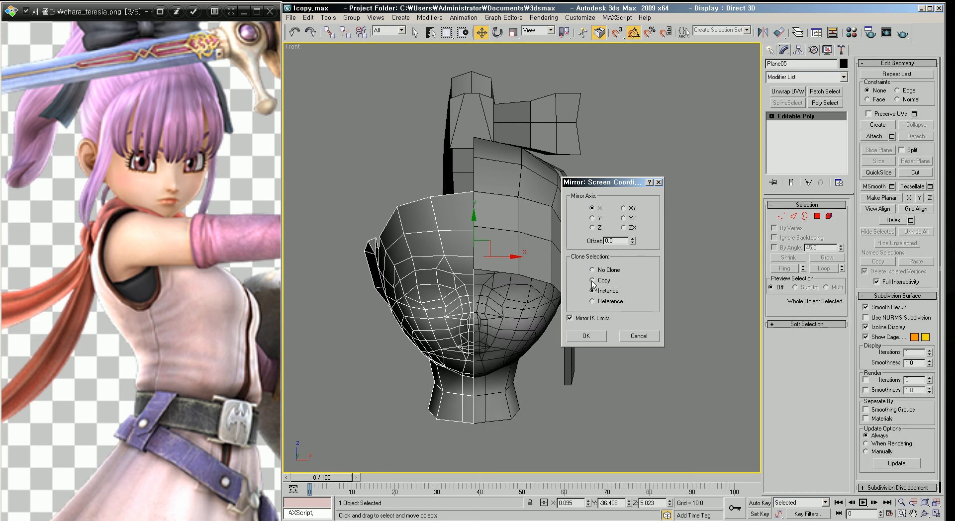
pyautogui.click(587, 337)
# Step: Mirror the side hair piece across the X axis as an instance clone
pyautogui.click(658, 264)
pyautogui.click(564, 226)
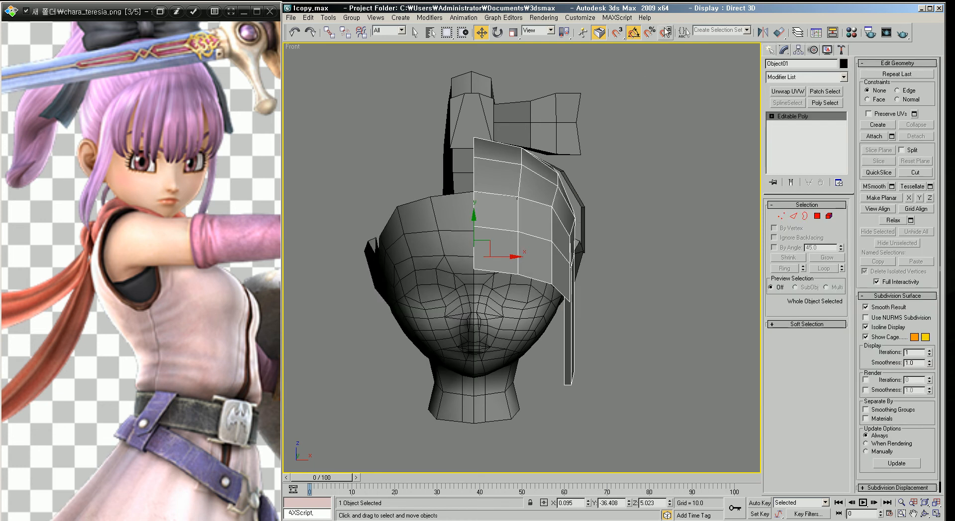
pyautogui.click(766, 33)
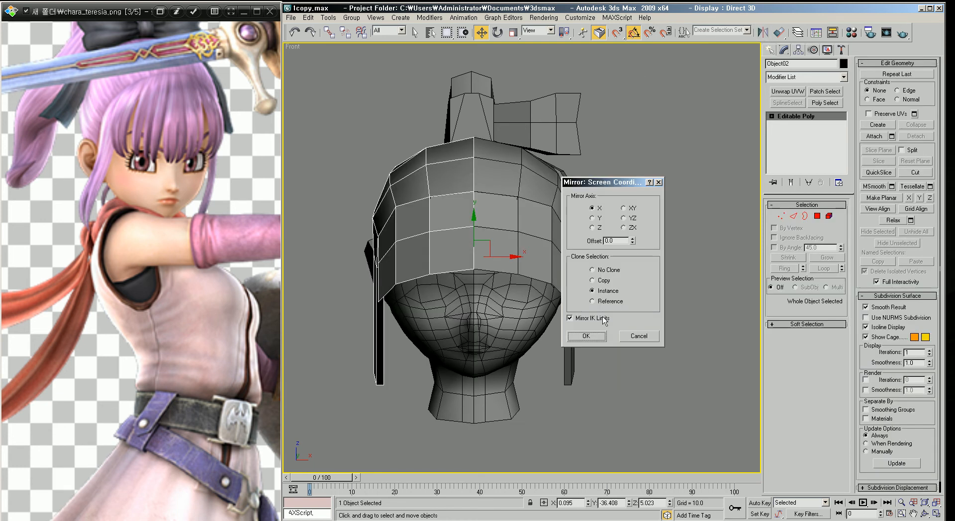
pyautogui.click(590, 336)
pyautogui.click(590, 252)
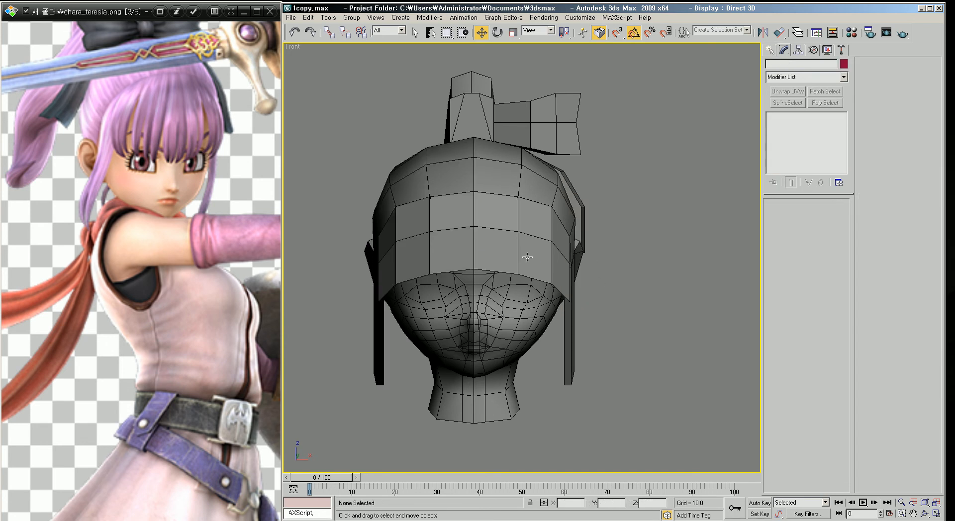
# Step: Inspect the mirrored head and hair from several viewpoints
pyautogui.moveTo(493, 237); pyautogui.dragTo(517, 246, button='middle')
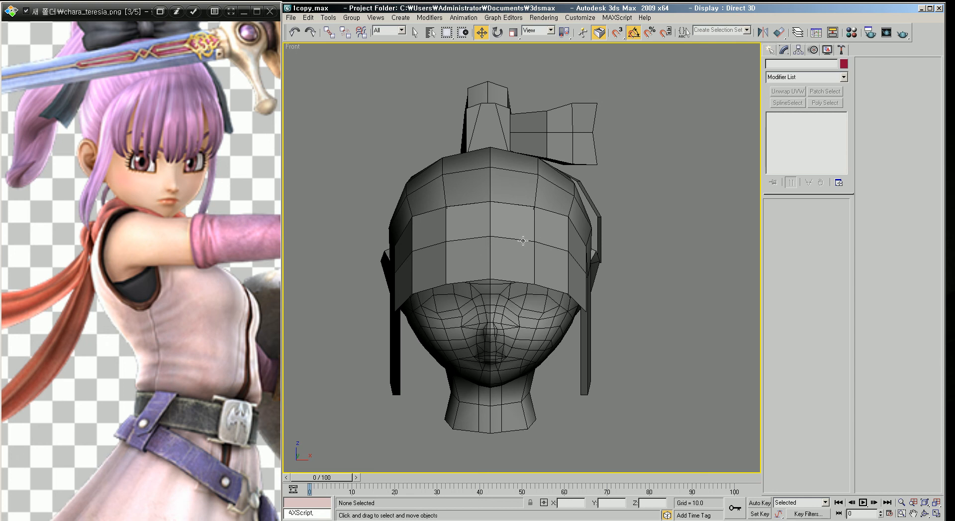
pyautogui.moveTo(523, 241); pyautogui.dragTo(507, 196, button='middle')
pyautogui.moveTo(512, 239); pyautogui.dragTo(517, 193, button='middle')
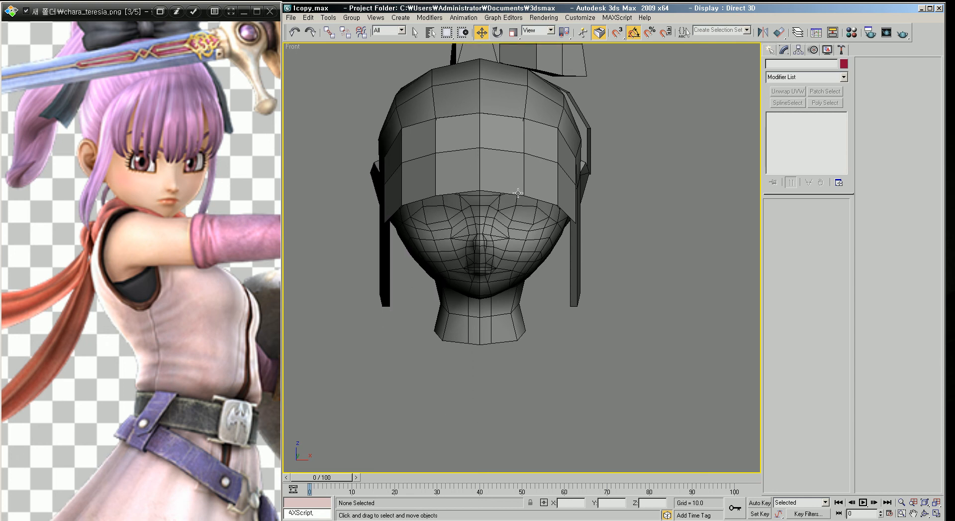
pyautogui.scroll(-2, 518, 193)
pyautogui.scroll(-1, 536, 216)
pyautogui.moveTo(535, 214); pyautogui.dragTo(531, 248, button='middle')
pyautogui.scroll(2, 531, 250)
pyautogui.scroll(-2, 530, 224)
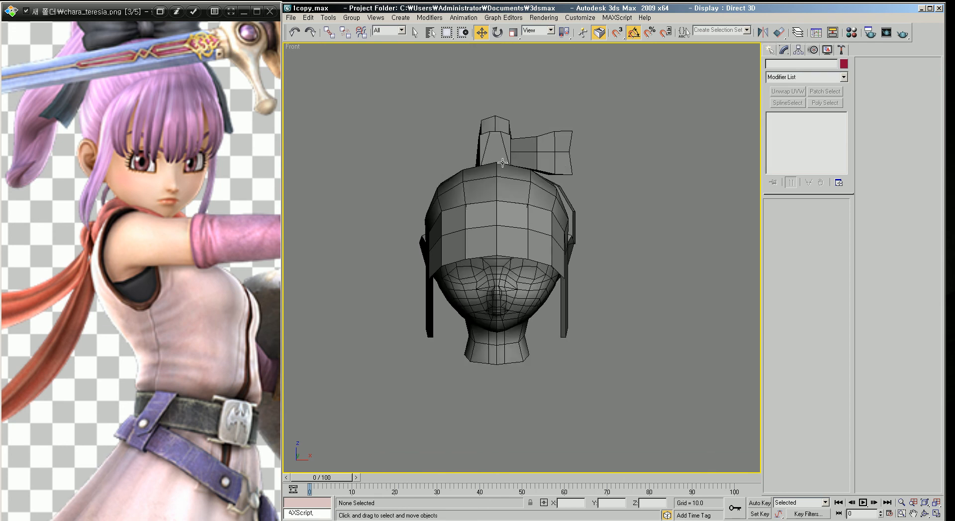
pyautogui.press('p')
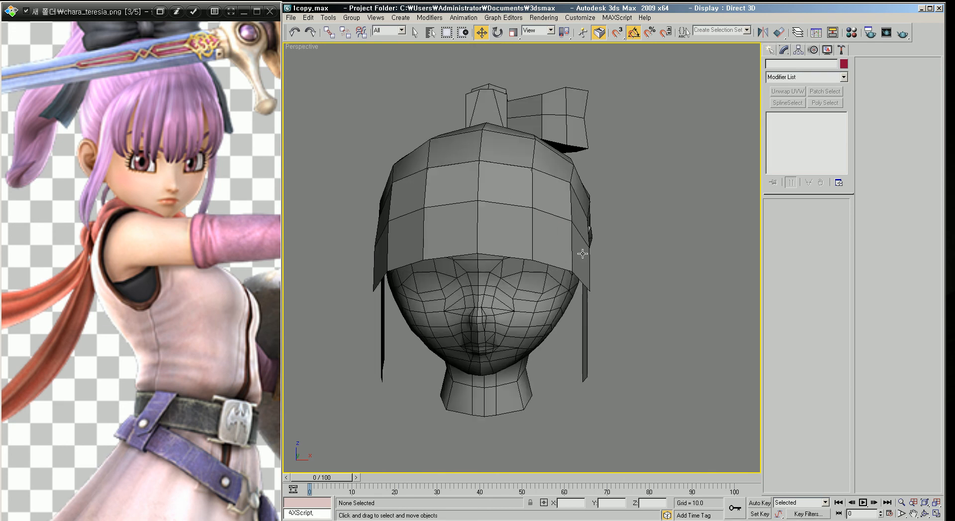
pyautogui.keyDown('alt'); pyautogui.moveTo(581, 260); pyautogui.dragTo(550, 257, button='middle'); pyautogui.keyUp('alt')
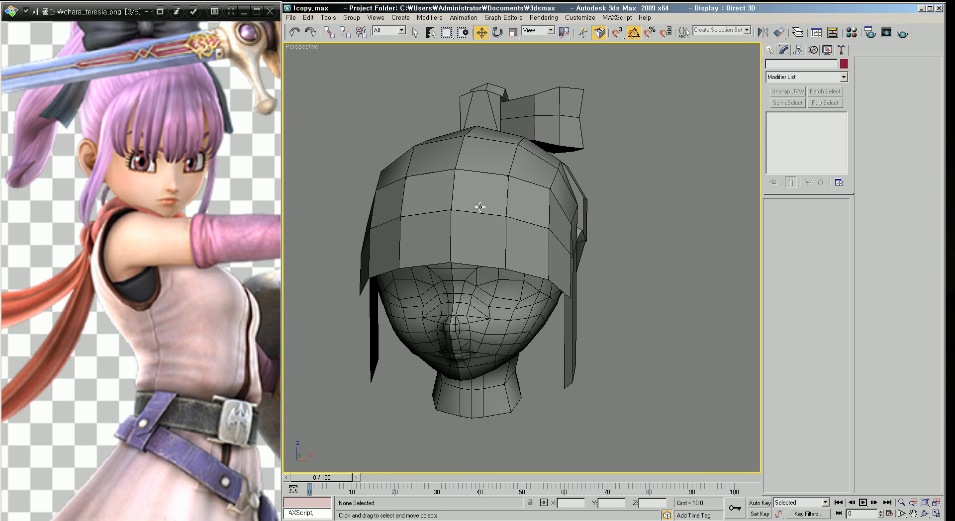
pyautogui.scroll(-3, 495, 216)
pyautogui.keyDown('alt'); pyautogui.moveTo(517, 219); pyautogui.dragTo(563, 234, button='middle'); pyautogui.keyUp('alt')
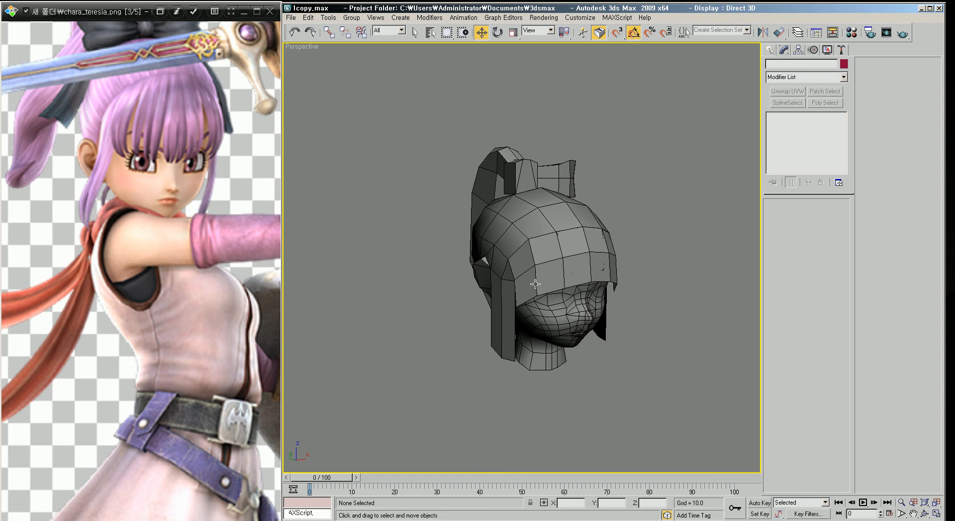
pyautogui.keyDown('alt'); pyautogui.moveTo(582, 290); pyautogui.dragTo(560, 291, button='middle'); pyautogui.keyUp('alt')
pyautogui.scroll(3, 485, 261)
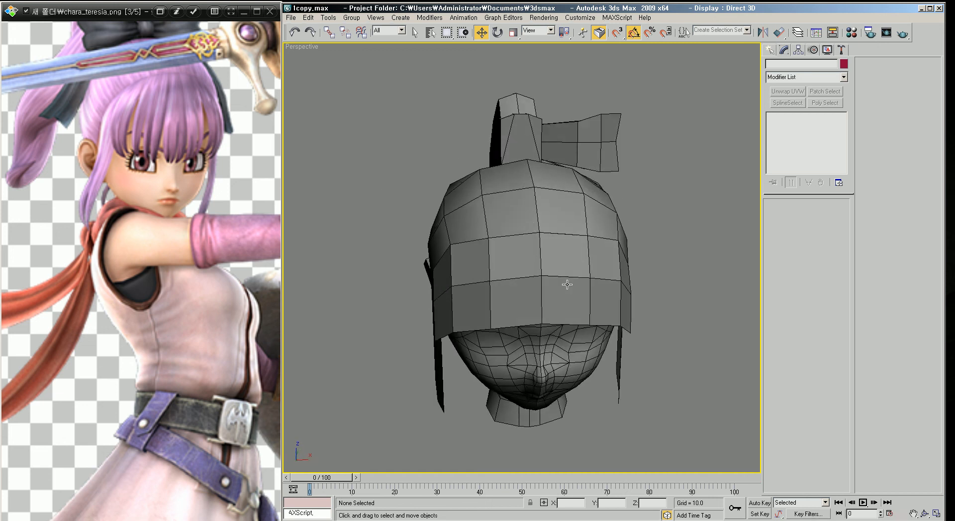
# Step: Assign smoothing group 4 to the whole hair element, then toggle edged faces to check the shading
pyautogui.press('f')
pyautogui.click(569, 254)
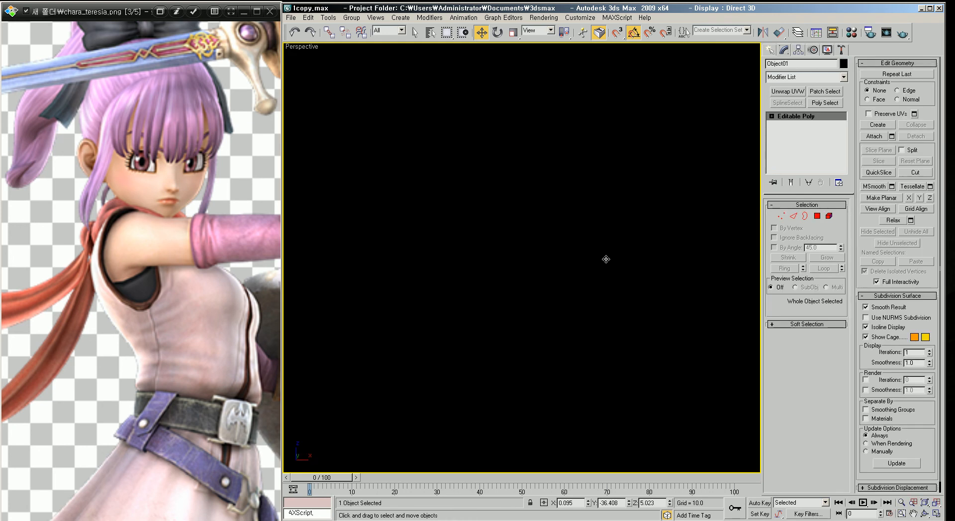
pyautogui.scroll(2, 602, 261)
pyautogui.click(631, 247)
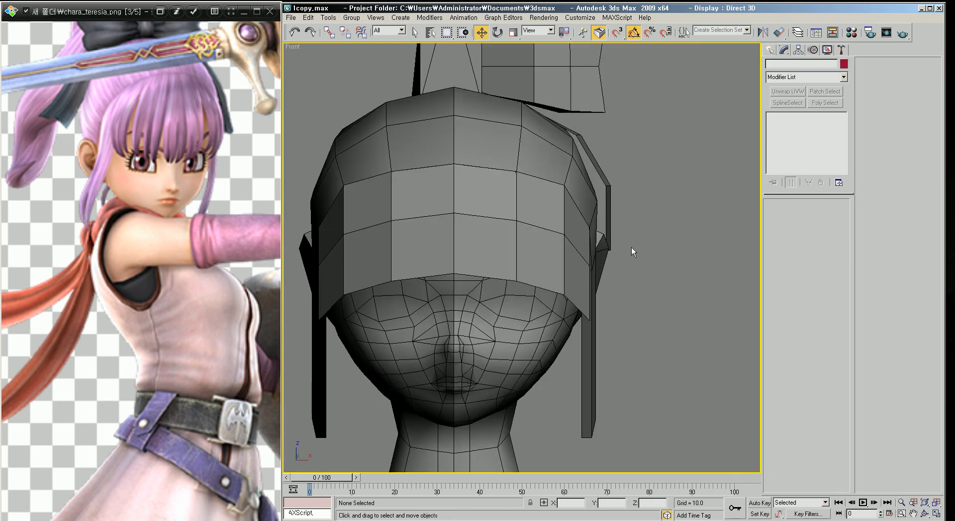
pyautogui.click(528, 226)
pyautogui.moveTo(629, 264); pyautogui.dragTo(598, 264, button='middle')
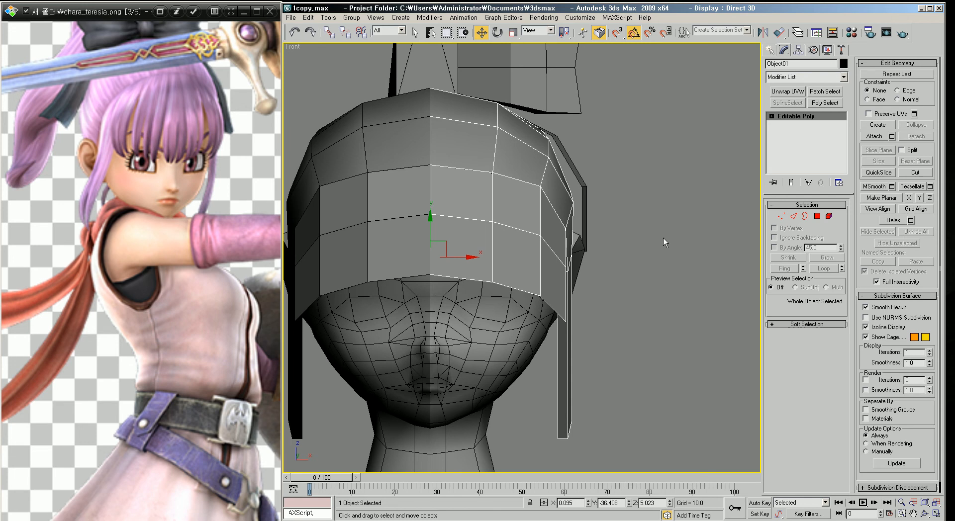
pyautogui.click(818, 216)
pyautogui.click(519, 206)
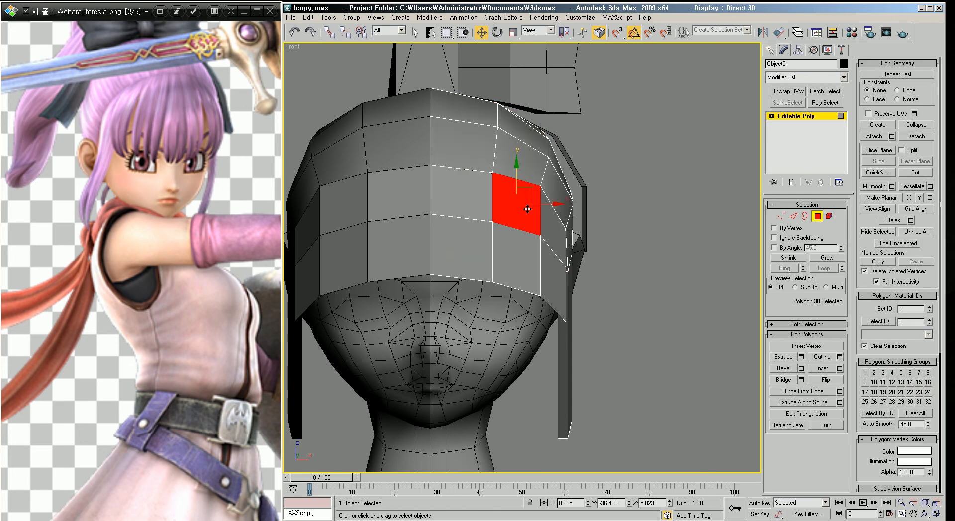
pyautogui.click(829, 216)
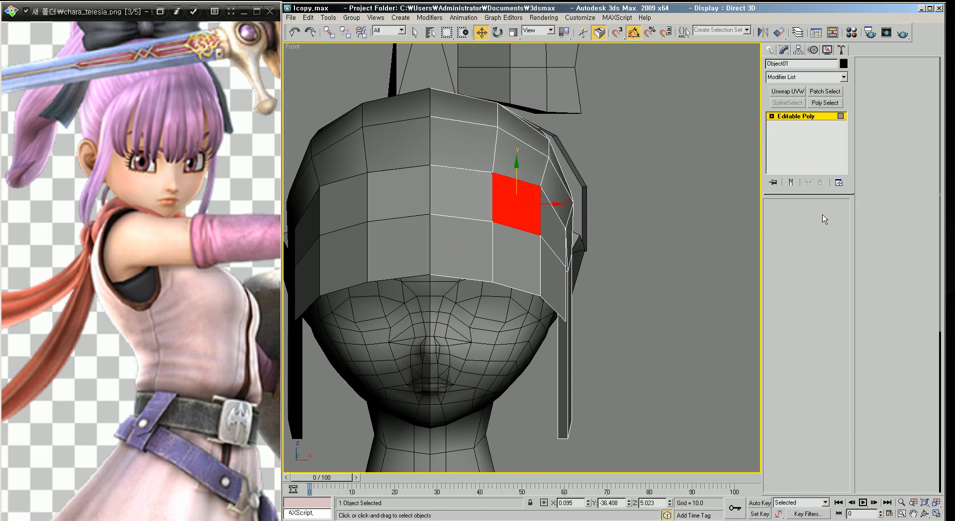
pyautogui.click(509, 215)
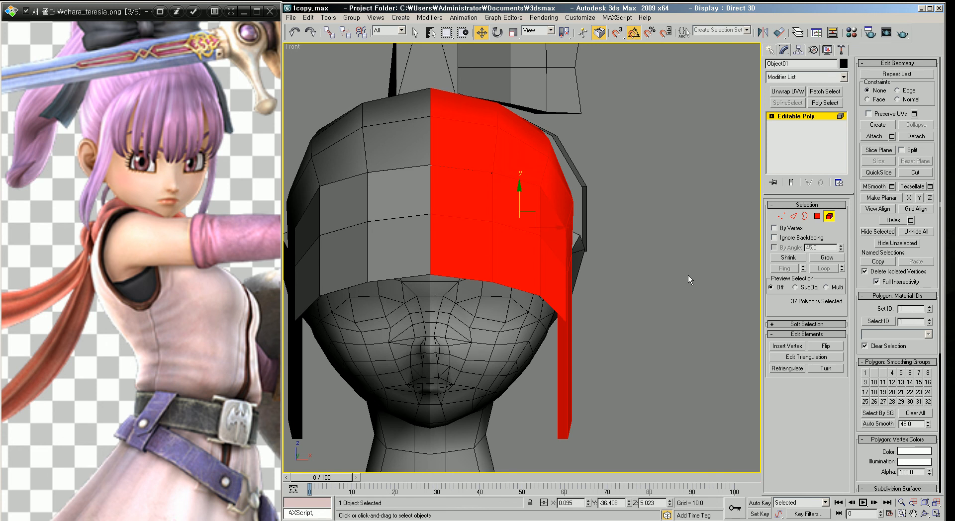
pyautogui.click(894, 373)
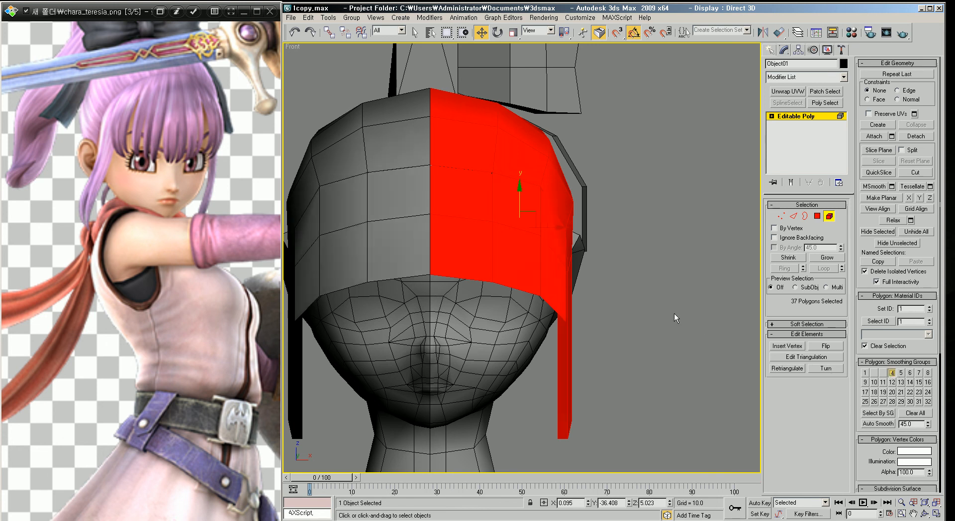
pyautogui.click(623, 326)
pyautogui.press('F4')
pyautogui.scroll(-3, 626, 326)
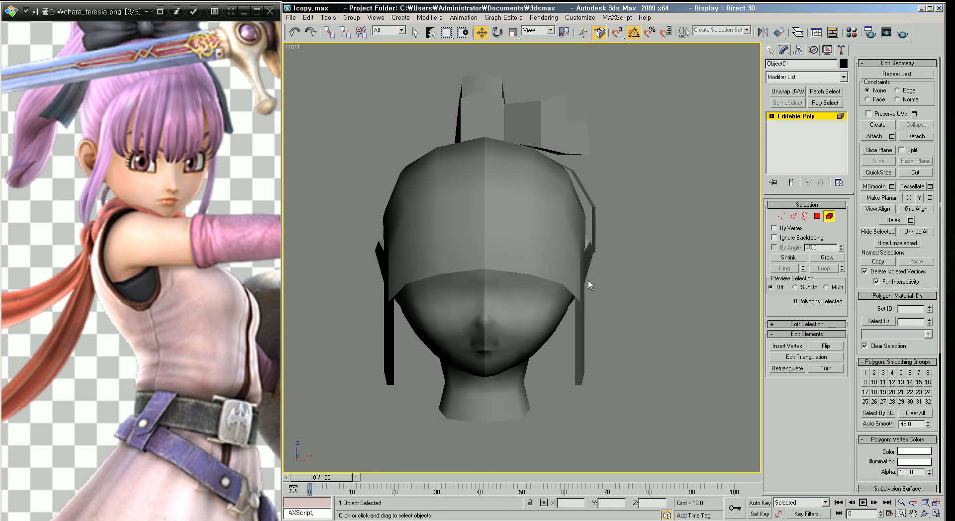
pyautogui.press('F4')
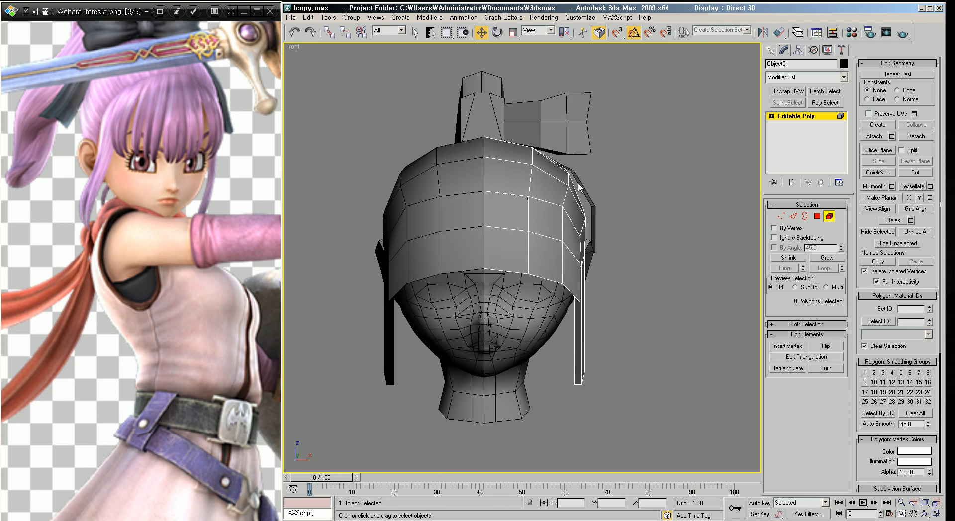
pyautogui.scroll(3, 617, 212)
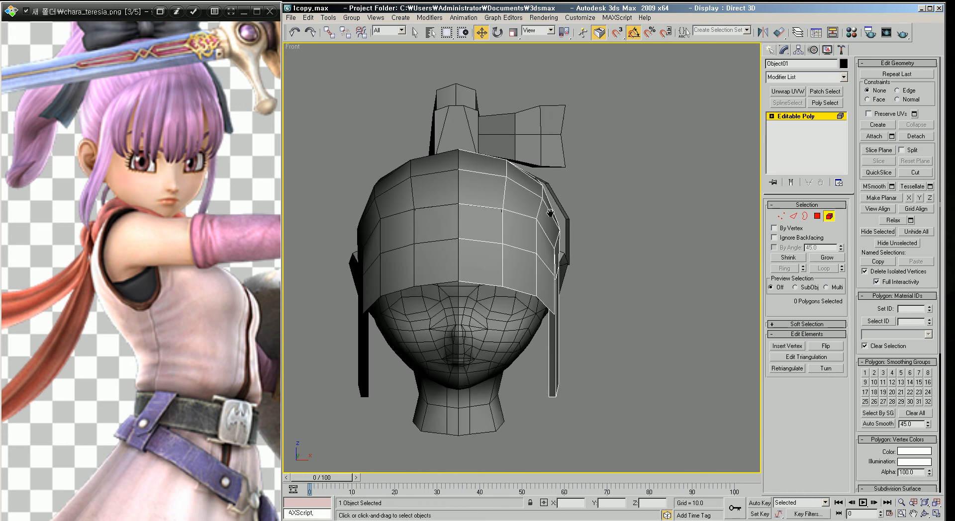
# Step: Nudge a vertex on the hair's upper row slightly upward, then leave vertex editing
pyautogui.click(782, 217)
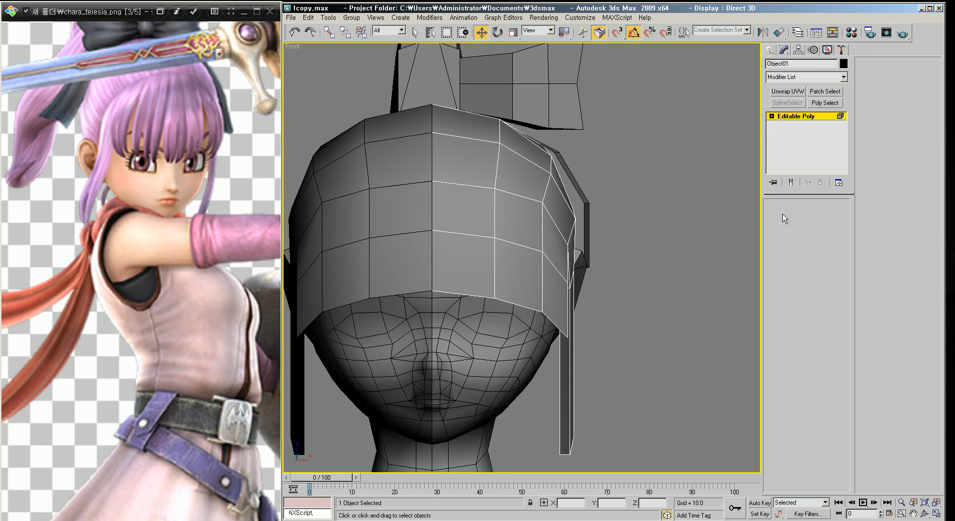
pyautogui.click(543, 202)
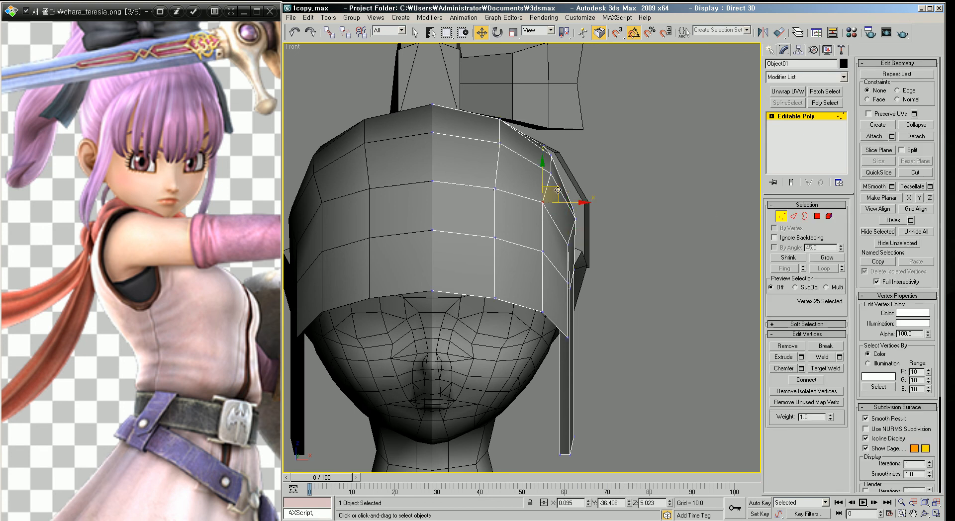
pyautogui.click(495, 189)
pyautogui.moveTo(502, 172); pyautogui.dragTo(501, 168)
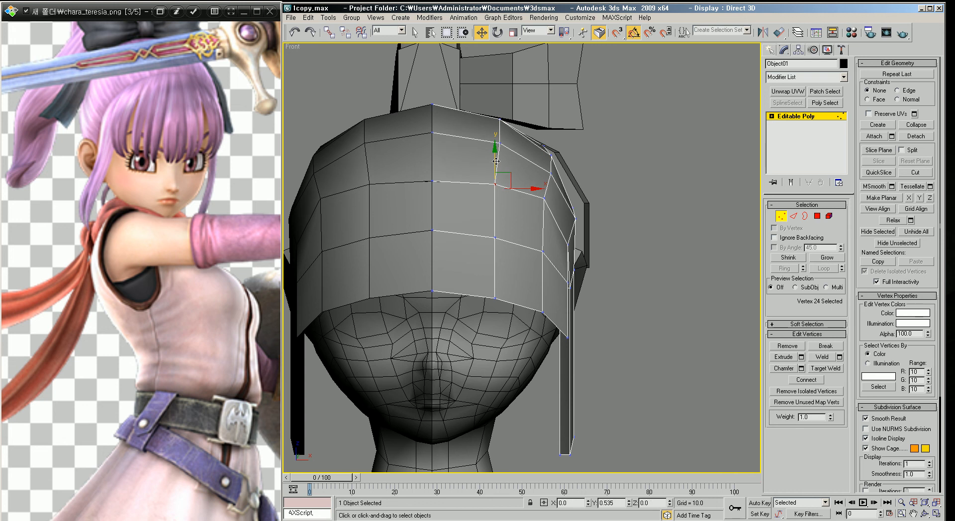
pyautogui.press('p')
pyautogui.keyDown('alt'); pyautogui.moveTo(489, 214); pyautogui.dragTo(510, 264, button='middle'); pyautogui.keyUp('alt')
pyautogui.press('f')
pyautogui.scroll(9, 509, 263)
pyautogui.click(797, 116)
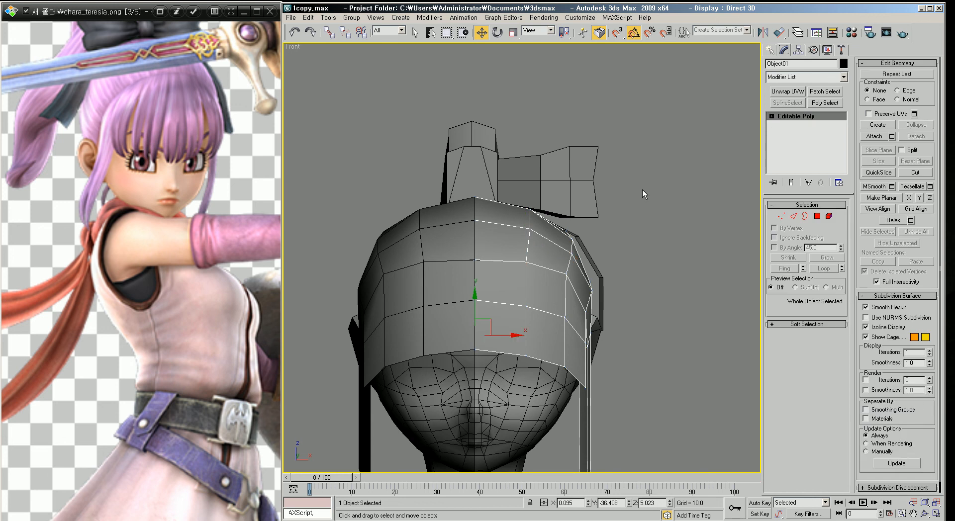
pyautogui.click(643, 193)
pyautogui.press('p')
pyautogui.scroll(-5, 574, 206)
pyautogui.press('f')
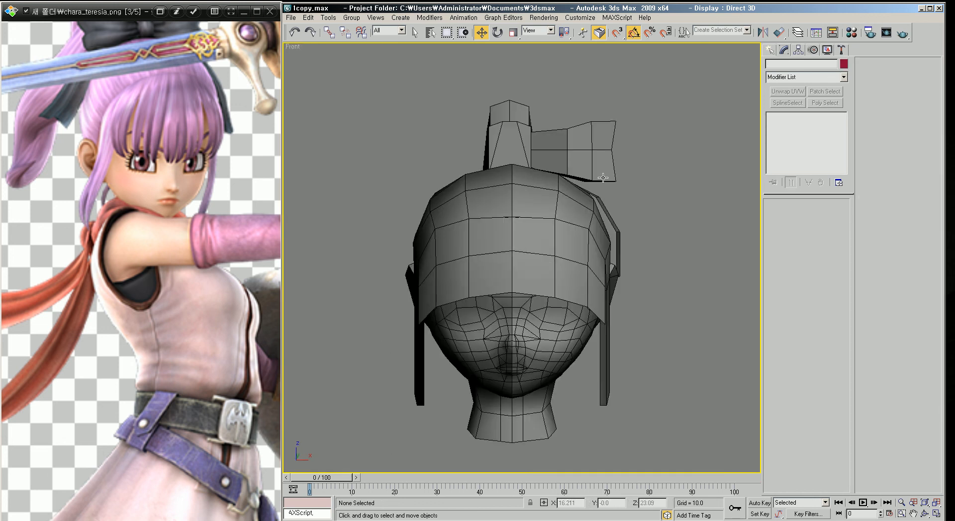
# Step: Attach the bow-shaped top hair piece to the hair cap object
pyautogui.click(591, 164)
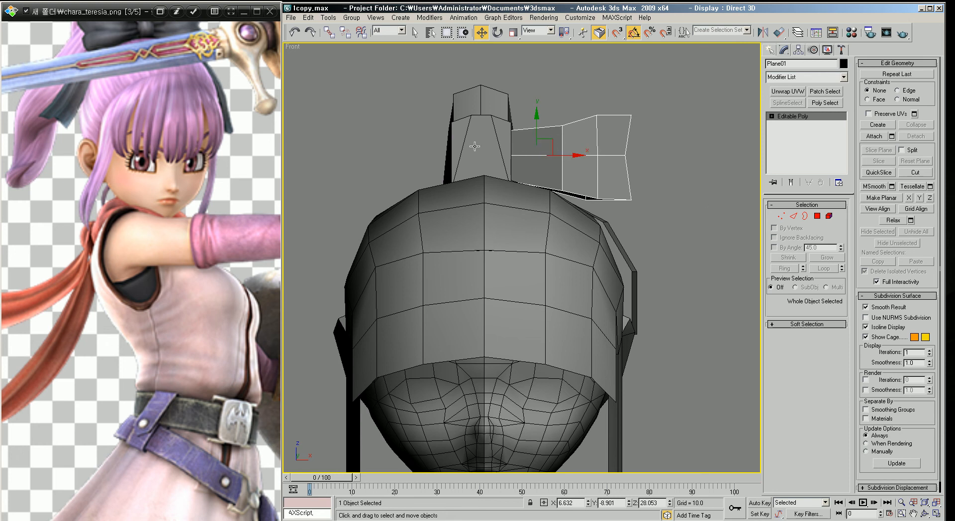
pyautogui.press('F3')
pyautogui.press('F3')
pyautogui.click(635, 217)
pyautogui.click(564, 244)
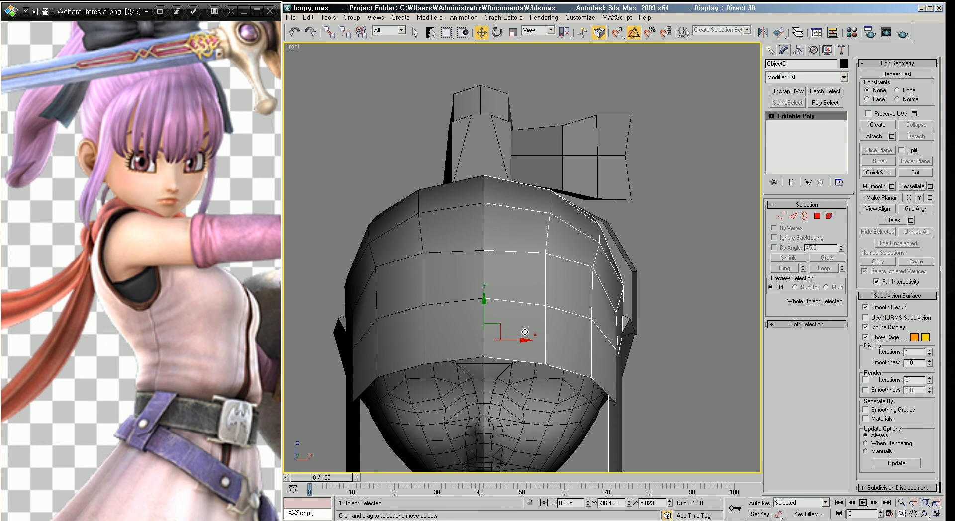
pyautogui.click(875, 137)
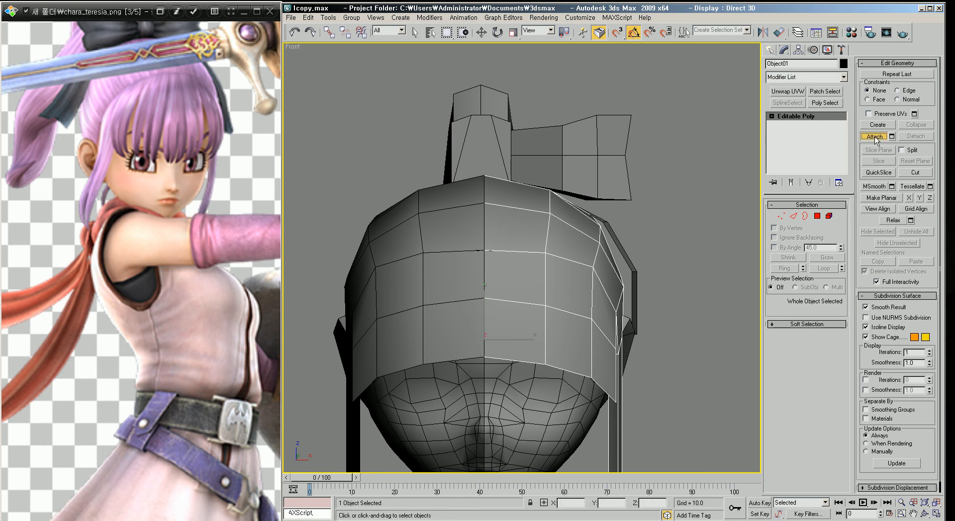
pyautogui.click(589, 141)
pyautogui.rightClick(692, 189)
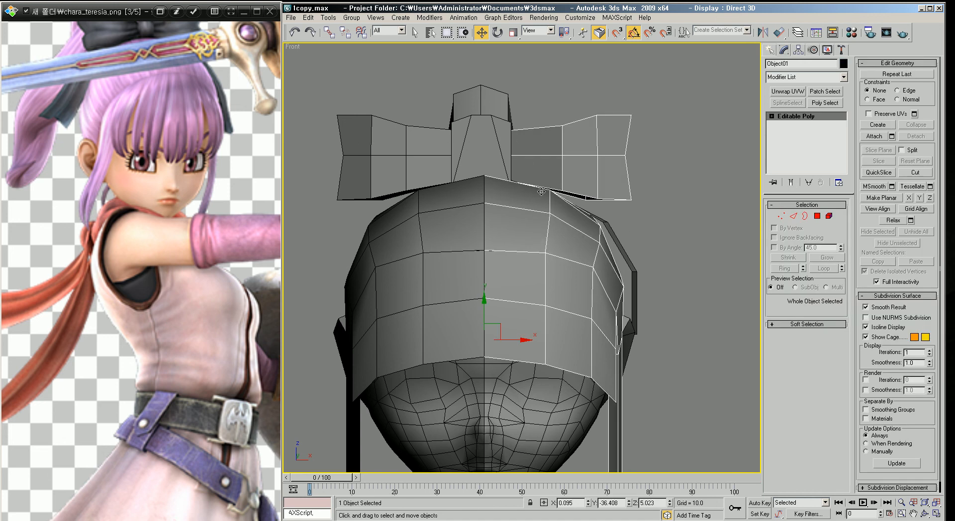
# Step: Select the top hair piece object and delete its left bow element
pyautogui.moveTo(583, 155); pyautogui.dragTo(606, 159, button='middle')
pyautogui.click(606, 159)
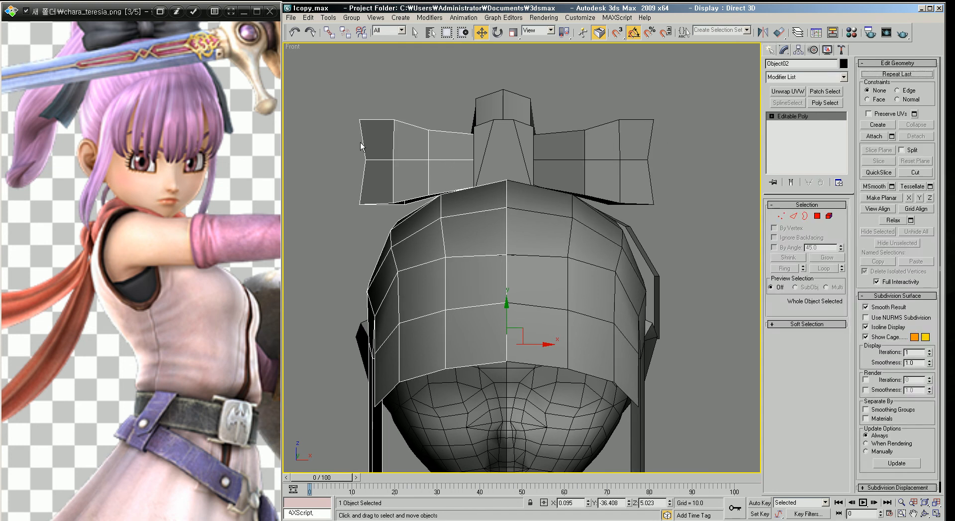
pyautogui.press('4')
pyautogui.moveTo(329, 117); pyautogui.dragTo(377, 143)
pyautogui.press('5')
pyautogui.click(404, 146)
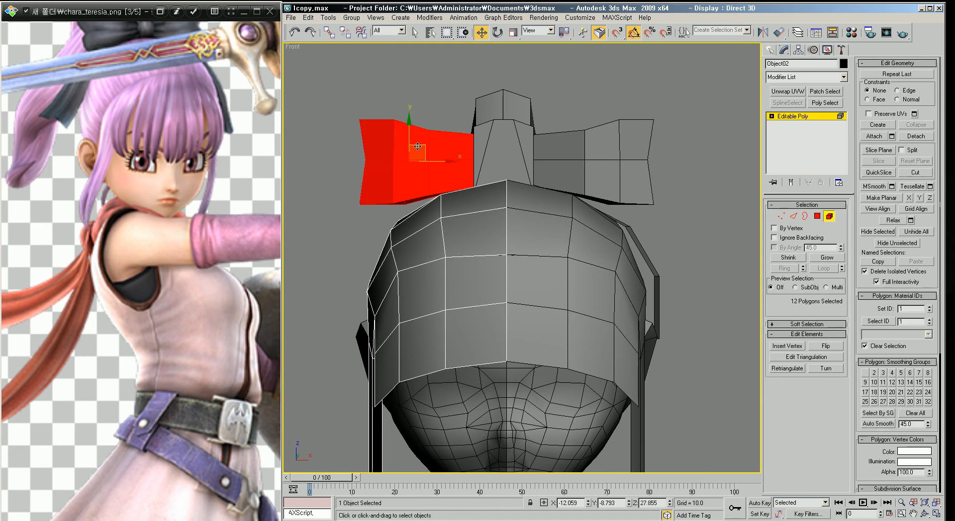
pyautogui.press('Delete')
pyautogui.moveTo(611, 223); pyautogui.dragTo(603, 216, button='middle')
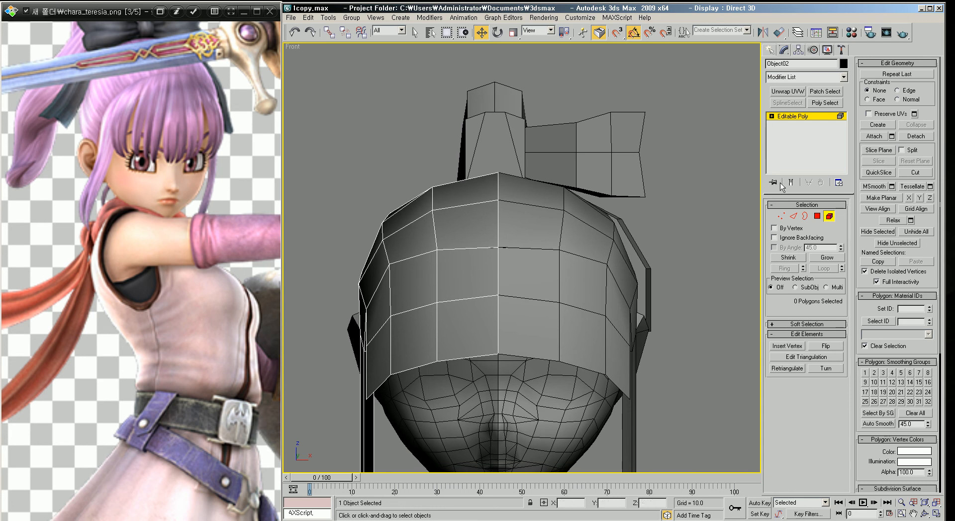
# Step: Detach the right bow element from the hair cap as a separate object
pyautogui.click(830, 216)
pyautogui.click(722, 216)
pyautogui.click(539, 272)
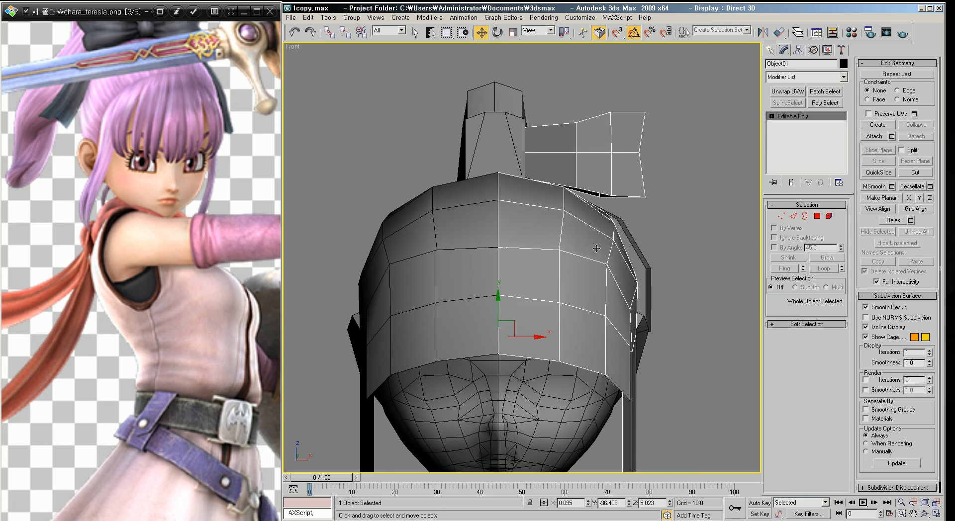
pyautogui.click(682, 168)
pyautogui.click(553, 246)
pyautogui.click(672, 169)
pyautogui.click(500, 331)
pyautogui.click(829, 216)
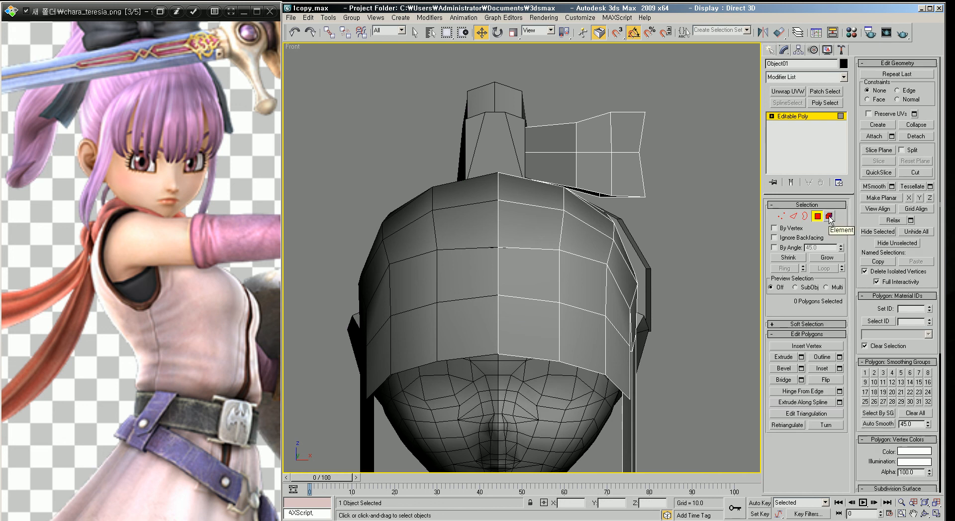
pyautogui.click(582, 166)
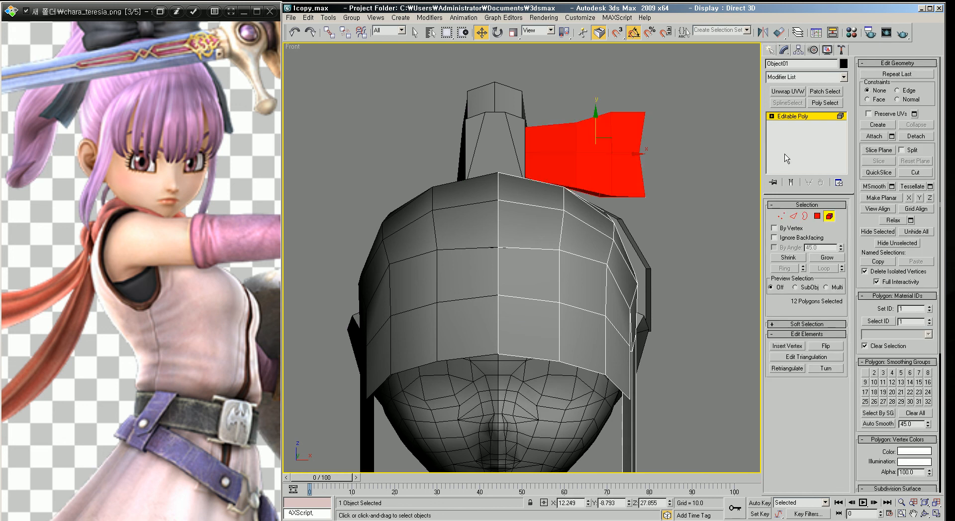
pyautogui.click(917, 136)
pyautogui.click(645, 270)
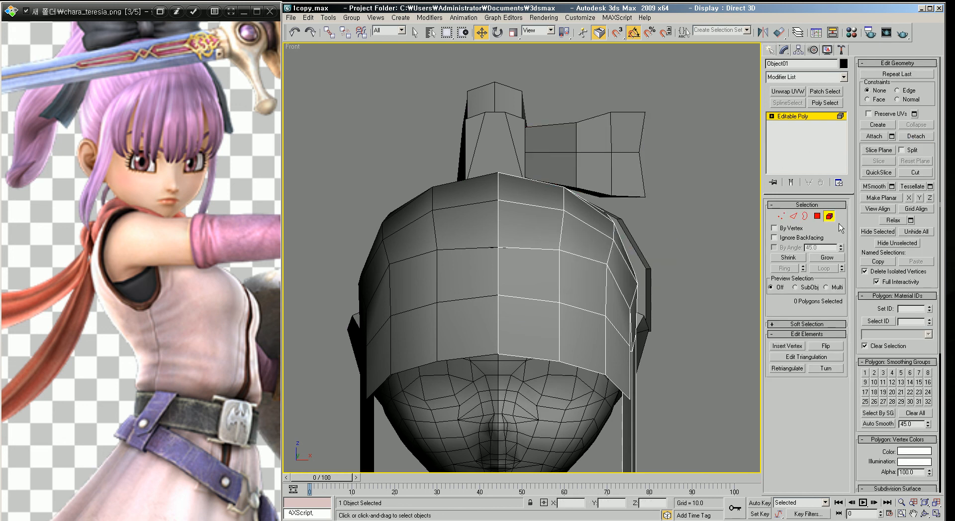
pyautogui.click(705, 205)
pyautogui.click(576, 163)
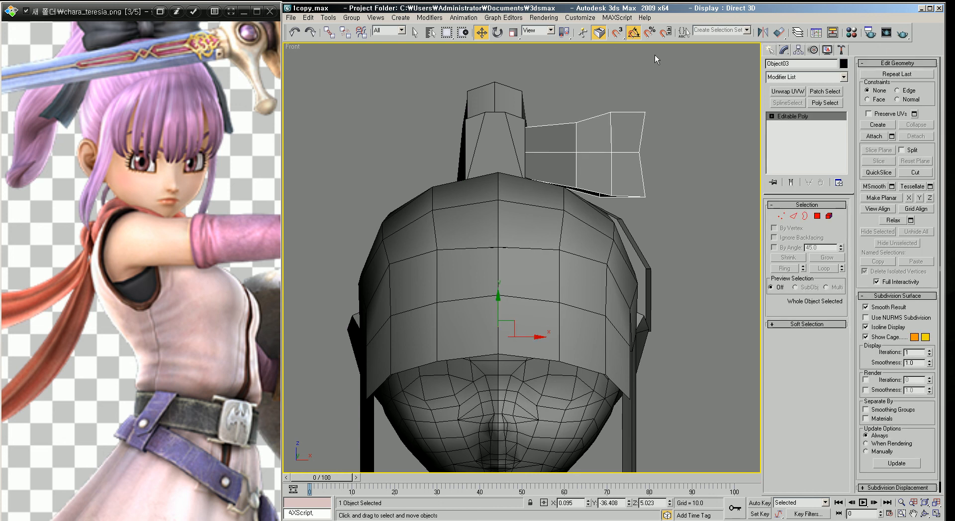
# Step: Mirror the detached bow across the X axis as an instance clone
pyautogui.click(712, 222)
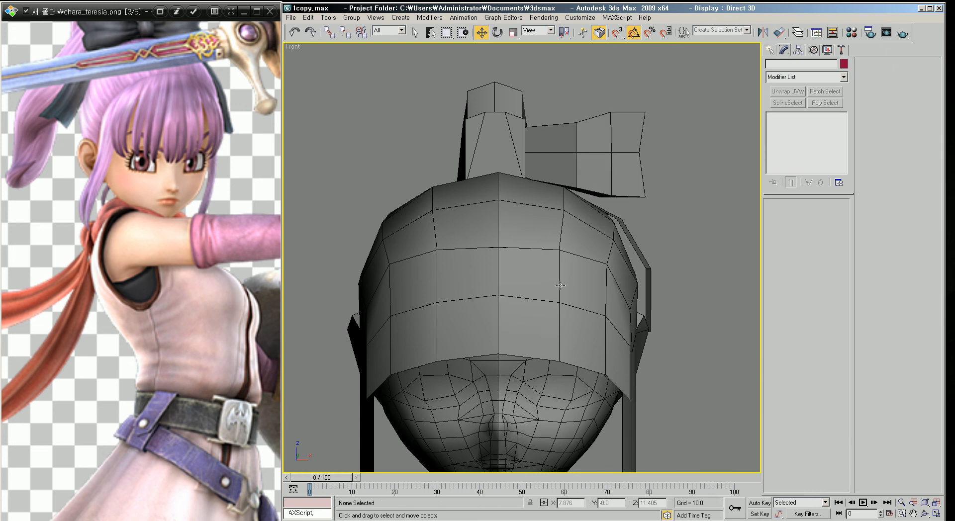
pyautogui.click(645, 244)
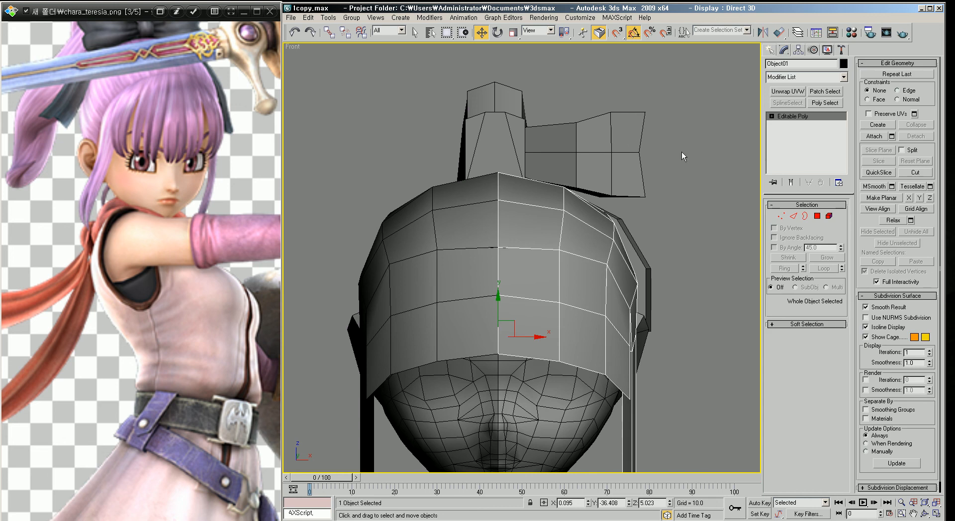
pyautogui.click(607, 154)
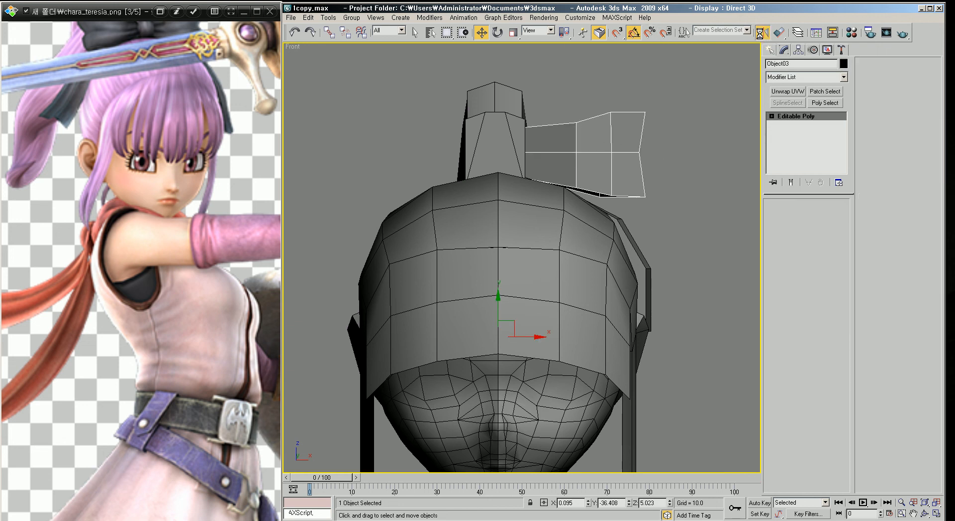
pyautogui.click(763, 32)
pyautogui.click(586, 337)
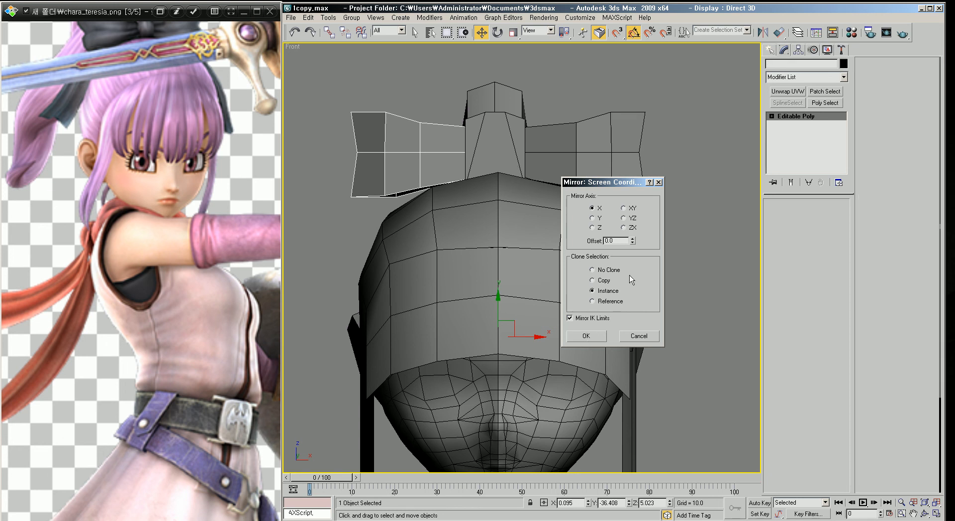
# Step: Switch between perspective and front views and zoom in to inspect where the bow meets the hair cap
pyautogui.click(644, 246)
pyautogui.moveTo(591, 261)
pyautogui.mouseDown(button='middle')
pyautogui.moveTo(592, 253)
pyautogui.moveTo(553, 239)
pyautogui.moveTo(524, 256)
pyautogui.moveTo(592, 267)
pyautogui.mouseUp(button='middle')
pyautogui.scroll(-3, 593, 253)
pyautogui.scroll(2, 582, 263)
pyautogui.scroll(-2, 553, 239)
pyautogui.press('p')
pyautogui.click(555, 245)
pyautogui.press('f')
pyautogui.scroll(4, 595, 261)
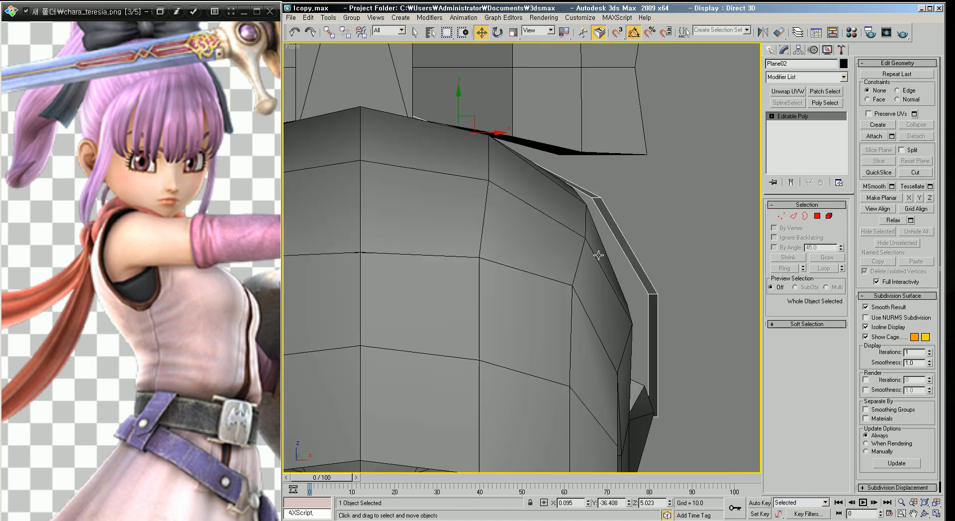
pyautogui.click(662, 206)
pyautogui.scroll(-2, 660, 205)
# Step: Delete the mirrored bow copy on the left side
pyautogui.click(592, 149)
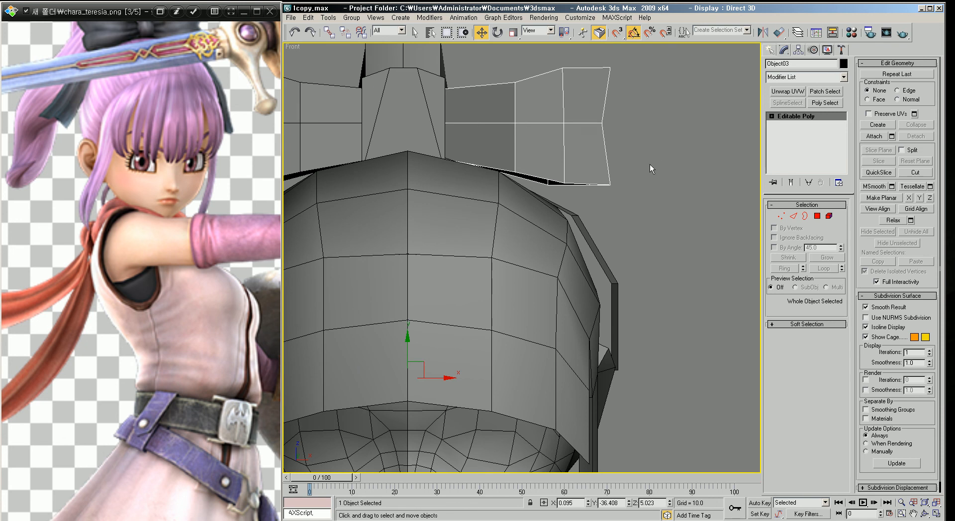
pyautogui.scroll(-2, 647, 160)
pyautogui.moveTo(392, 149); pyautogui.dragTo(472, 160, button='middle')
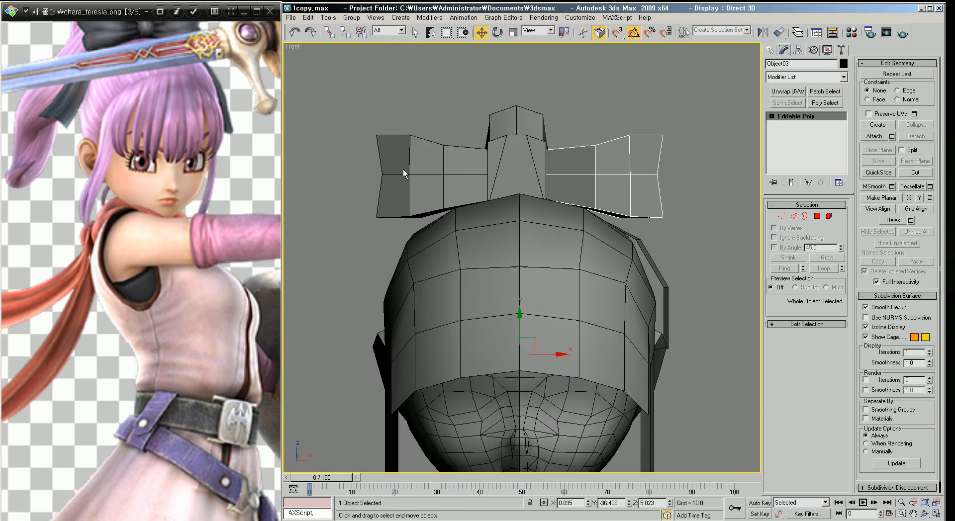
pyautogui.moveTo(403, 169); pyautogui.dragTo(403, 169)
pyautogui.press('Delete')
# Step: Attach the side hair strand to the bow object
pyautogui.click(613, 179)
pyautogui.moveTo(667, 197); pyautogui.dragTo(627, 190, button='middle')
pyautogui.click(884, 138)
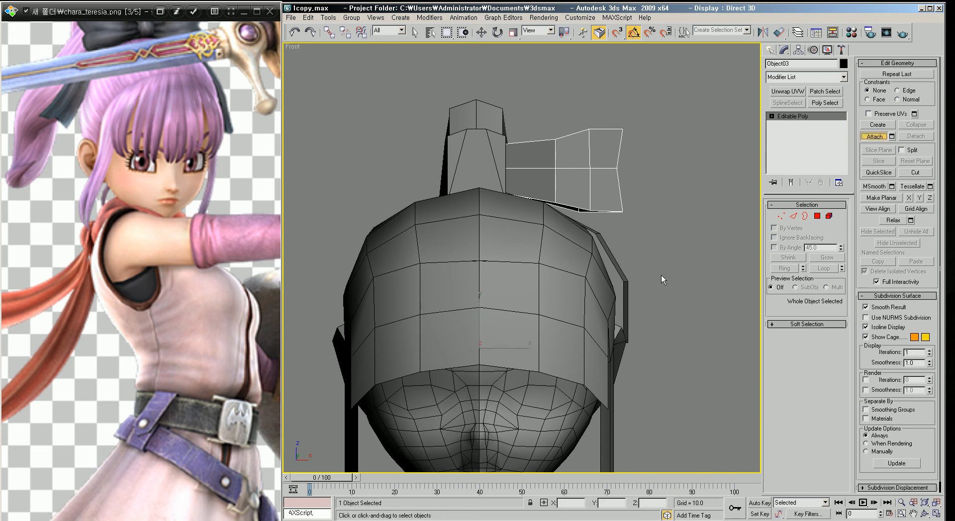
pyautogui.click(622, 283)
pyautogui.press('w')
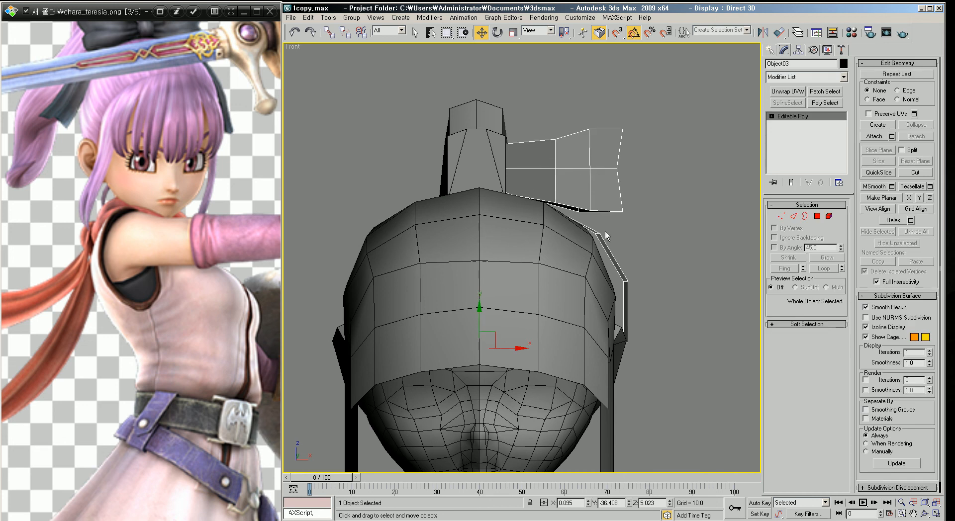
# Step: Mirror the combined bow and side strand across the X axis as an instance clone
pyautogui.click(763, 32)
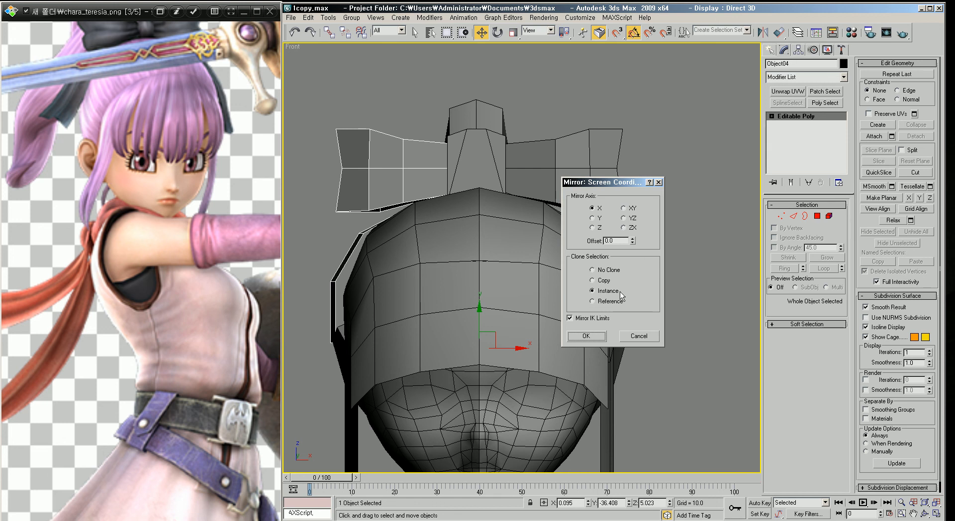
pyautogui.click(586, 336)
pyautogui.click(662, 260)
# Step: Orbit the perspective view to inspect the head with both hair halves
pyautogui.scroll(-2, 589, 290)
pyautogui.moveTo(589, 291); pyautogui.dragTo(665, 278, button='middle')
pyautogui.press('p')
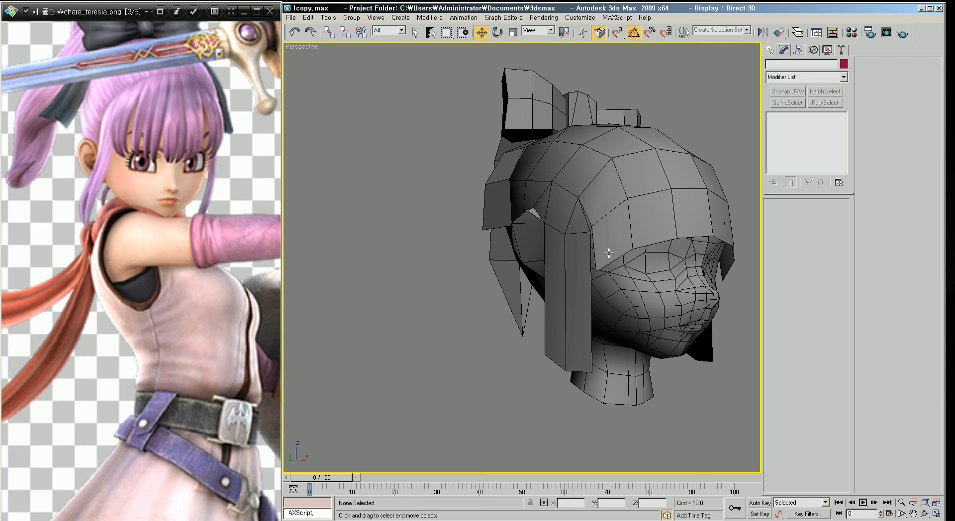
pyautogui.moveTo(609, 253); pyautogui.dragTo(538, 273, button='middle')
pyautogui.keyDown('alt'); pyautogui.moveTo(613, 279); pyautogui.dragTo(665, 303, button='middle'); pyautogui.keyUp('alt')
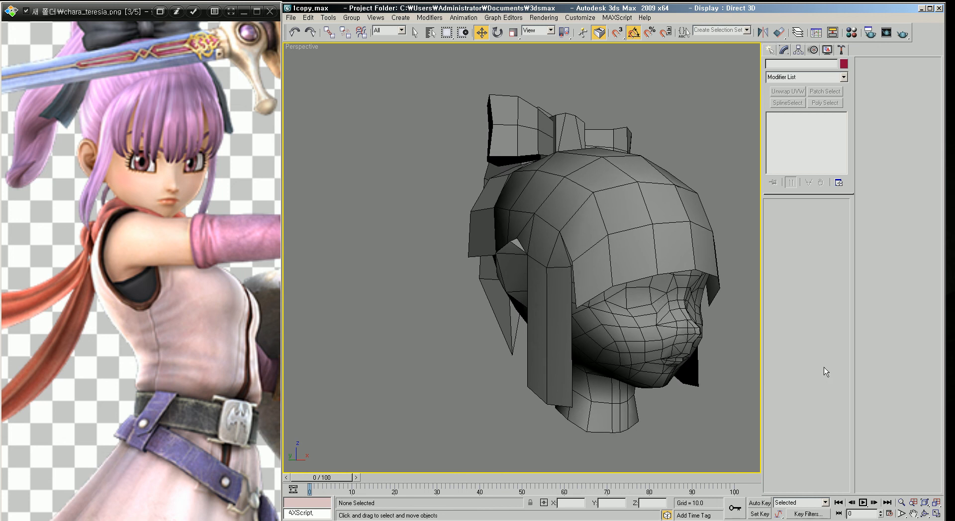